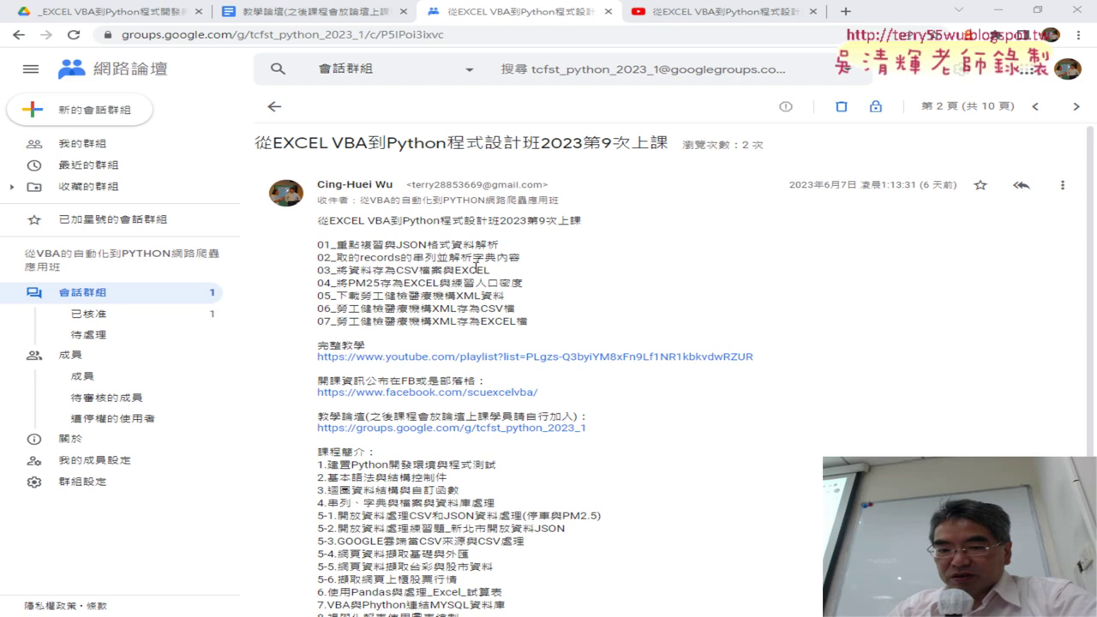
Highlight the JSON格式資料解析 and XML存為CSV檔 topics in the course outline.
{"action": "left_click_drag", "start_coordinate": [395, 244], "coordinate": [498, 244]}
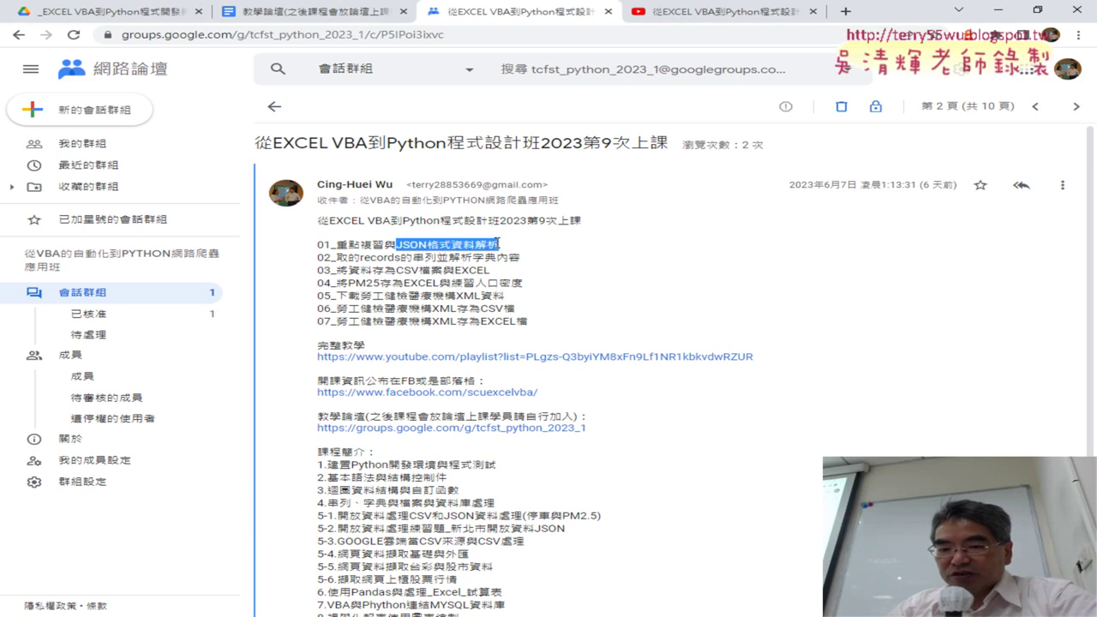
{"action": "left_click_drag", "start_coordinate": [432, 308], "coordinate": [521, 310]}
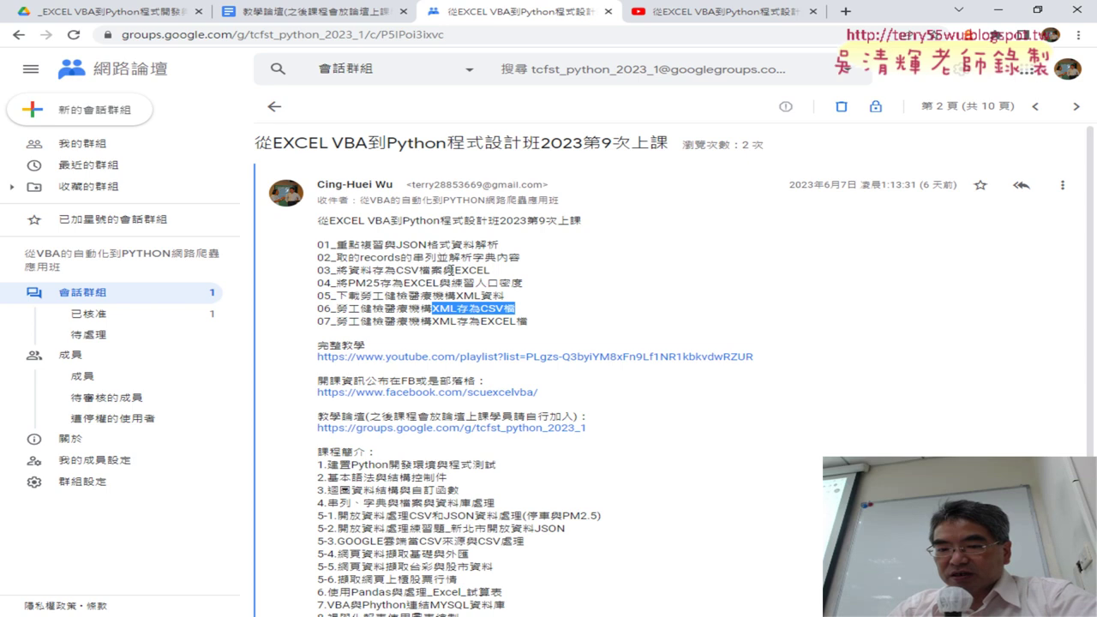
{"action": "left_click_drag", "start_coordinate": [395, 244], "coordinate": [499, 246]}
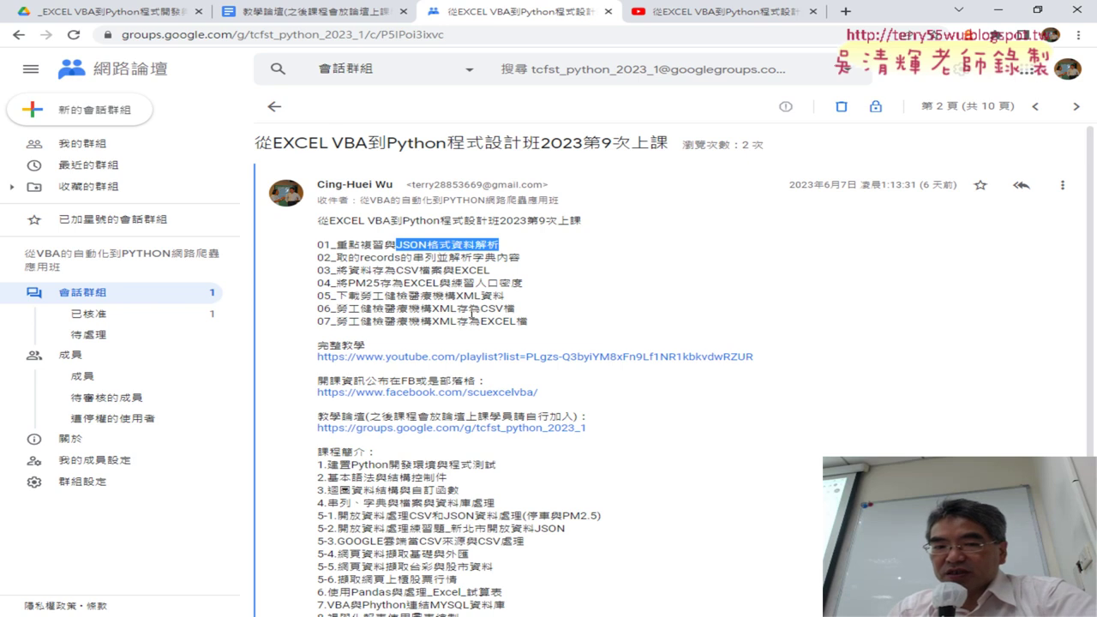
In Google Drive, open the _雲端白板 folder and its 0604_網頁資料擷取 document.
{"action": "left_click", "coordinate": [148, 26]}
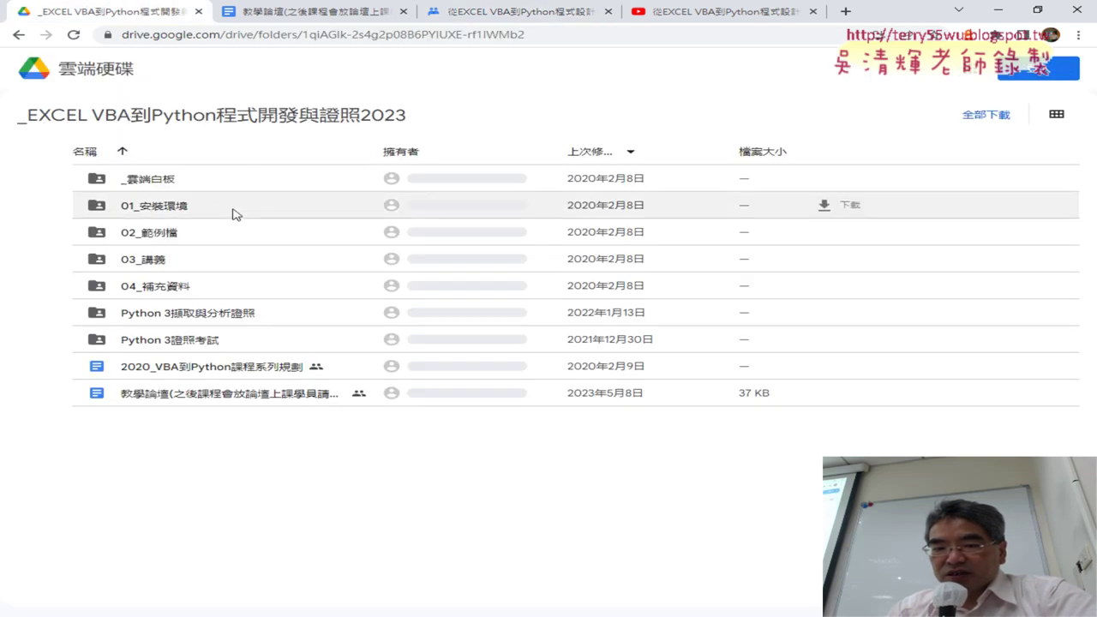
{"action": "double_click", "coordinate": [193, 179]}
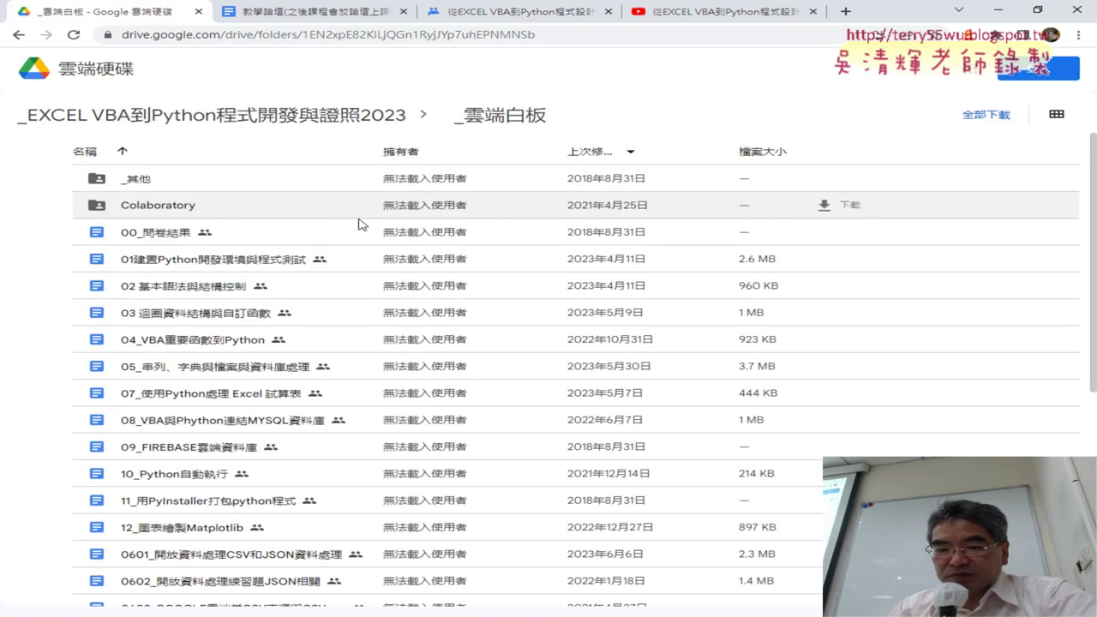
{"action": "scroll", "coordinate": [360, 231], "scroll_direction": "down", "scroll_amount": 1}
{"action": "scroll", "coordinate": [360, 231], "scroll_direction": "down", "scroll_amount": 3}
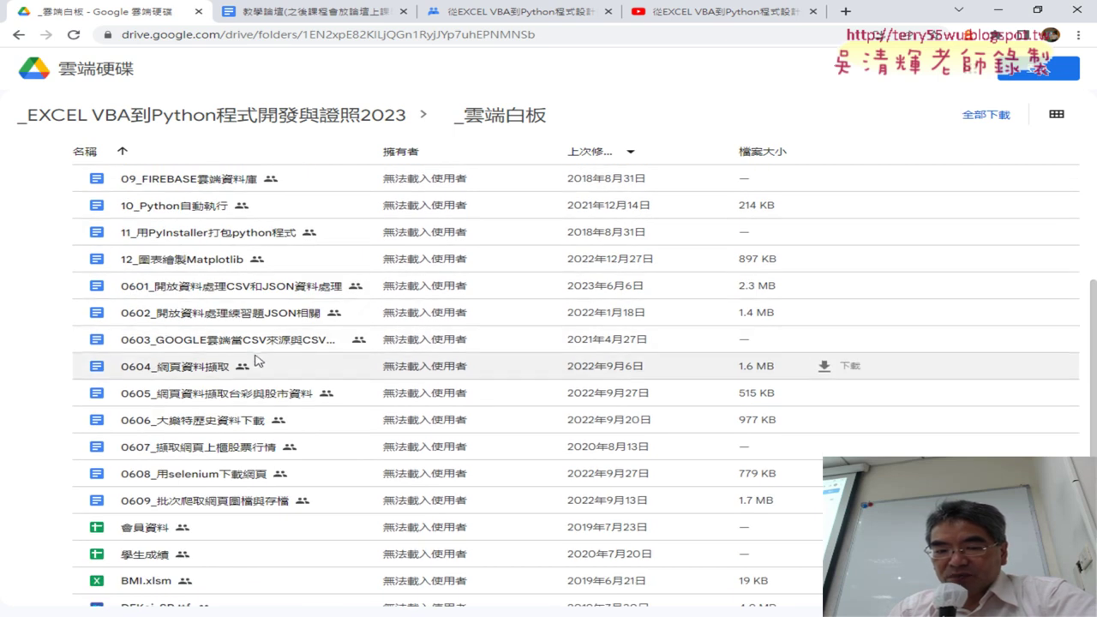
{"action": "double_click", "coordinate": [216, 373]}
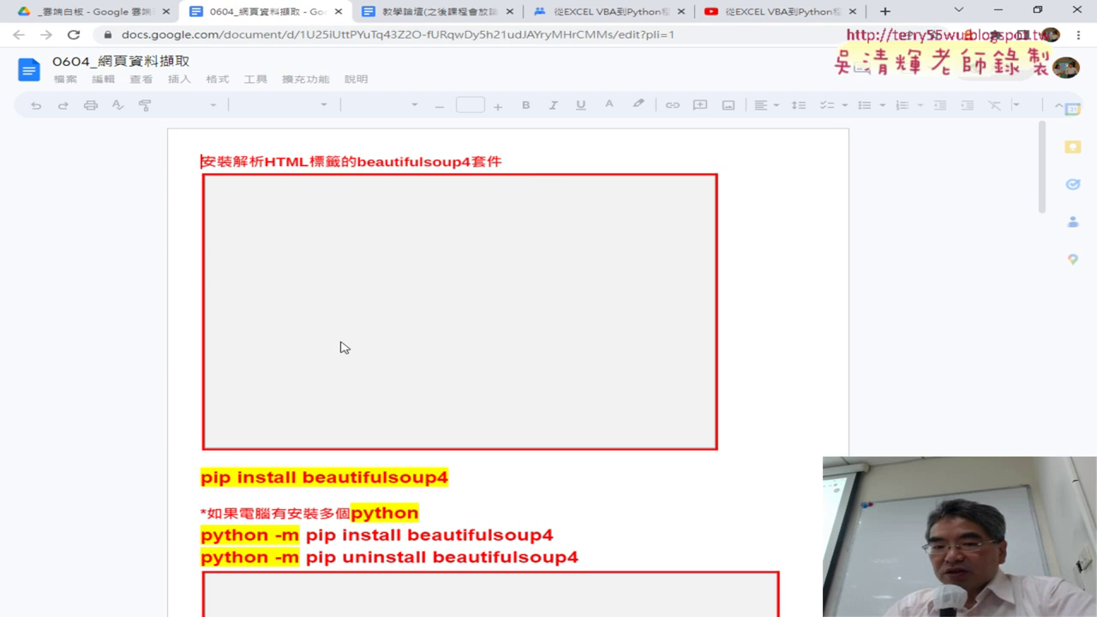
Scroll into the notes and highlight the word HTML.
{"action": "scroll", "coordinate": [815, 250], "scroll_direction": "down", "scroll_amount": 3}
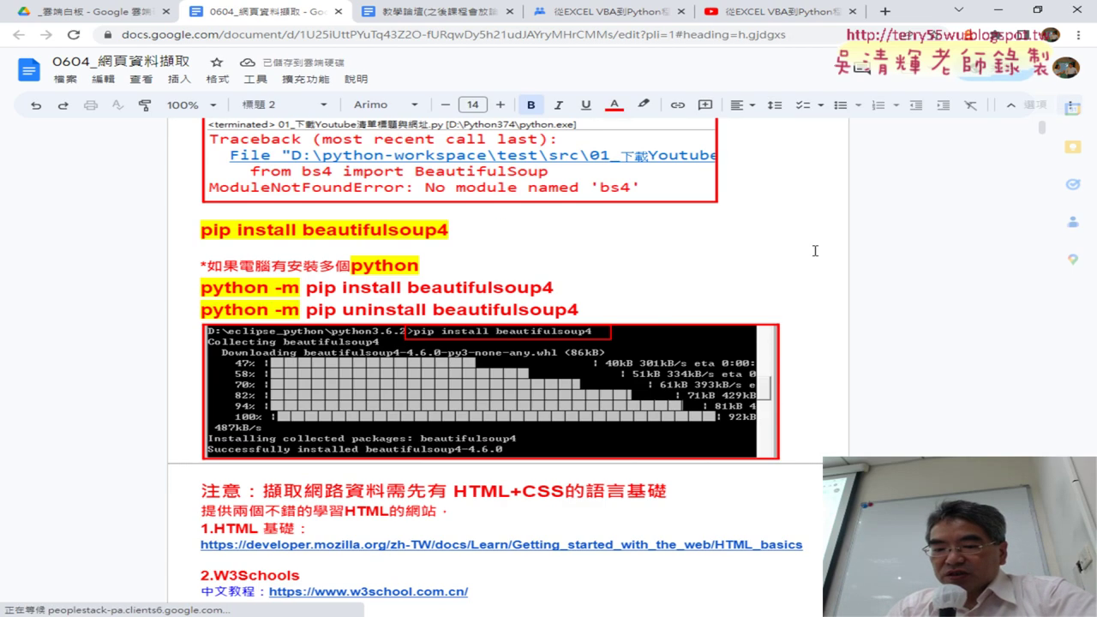
{"action": "scroll", "coordinate": [815, 251], "scroll_direction": "down", "scroll_amount": 3}
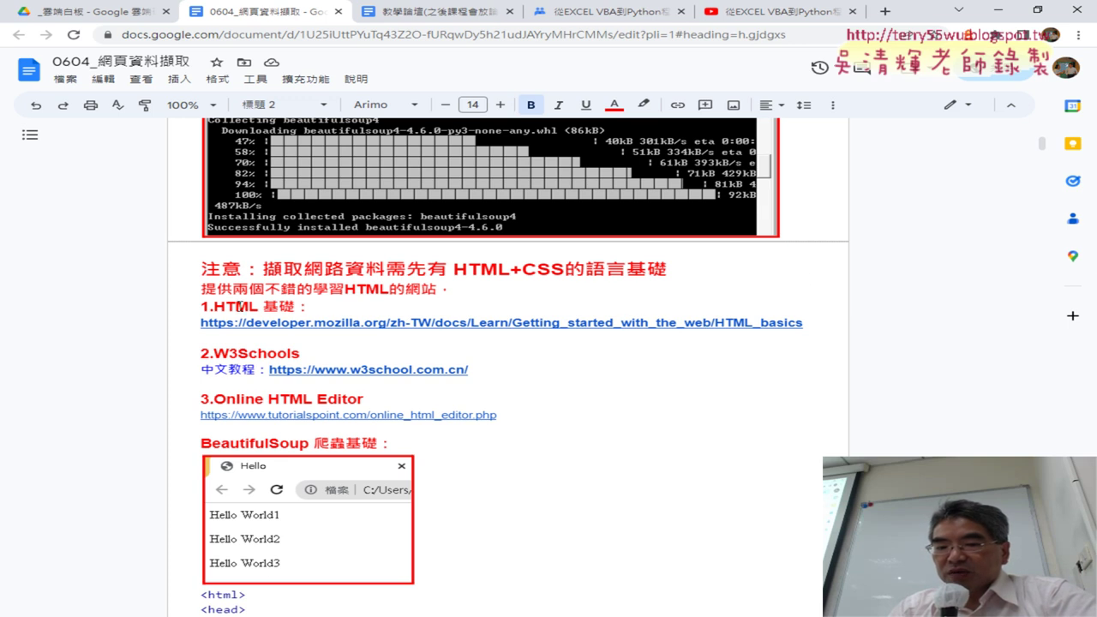
{"action": "left_click_drag", "start_coordinate": [342, 291], "coordinate": [382, 290]}
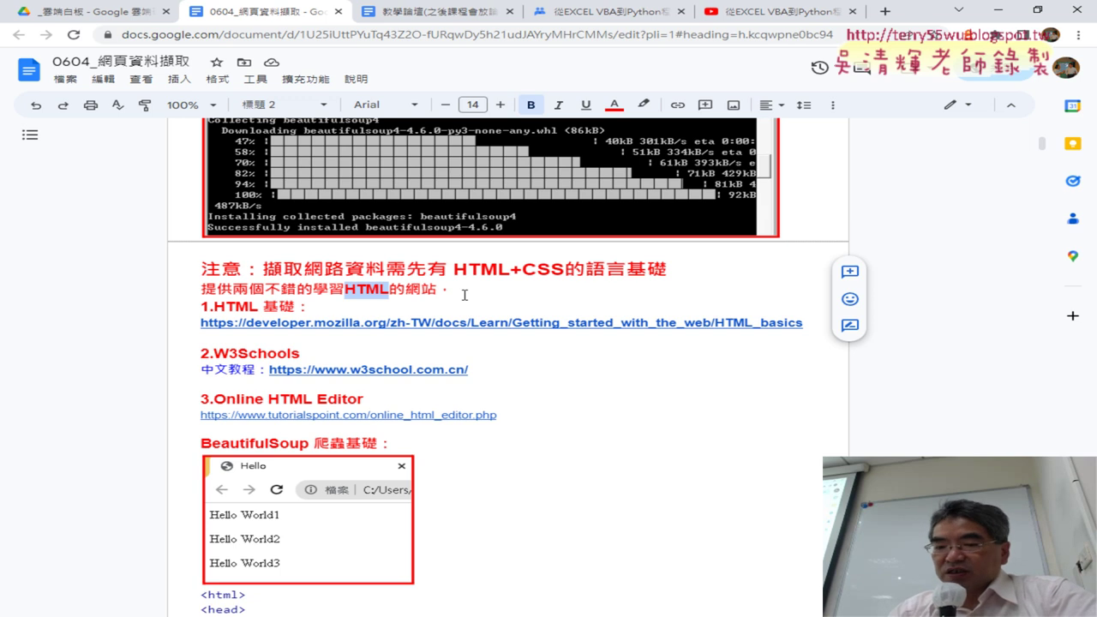
Scroll down to 範例一 and reveal the tqcplus.org.tw Certificate.aspx link.
{"action": "scroll", "coordinate": [642, 321], "scroll_direction": "down", "scroll_amount": 3}
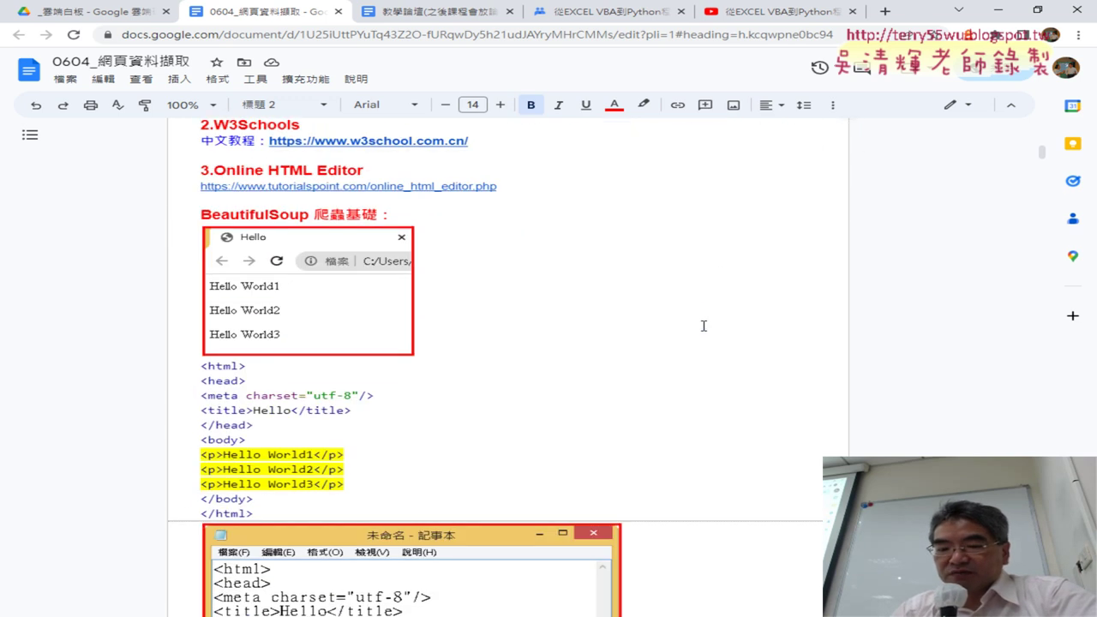
{"action": "scroll", "coordinate": [703, 326], "scroll_direction": "down", "scroll_amount": 2}
{"action": "scroll", "coordinate": [703, 326], "scroll_direction": "down", "scroll_amount": 3}
{"action": "scroll", "coordinate": [701, 323], "scroll_direction": "down", "scroll_amount": 5}
{"action": "scroll", "coordinate": [699, 320], "scroll_direction": "down", "scroll_amount": 4}
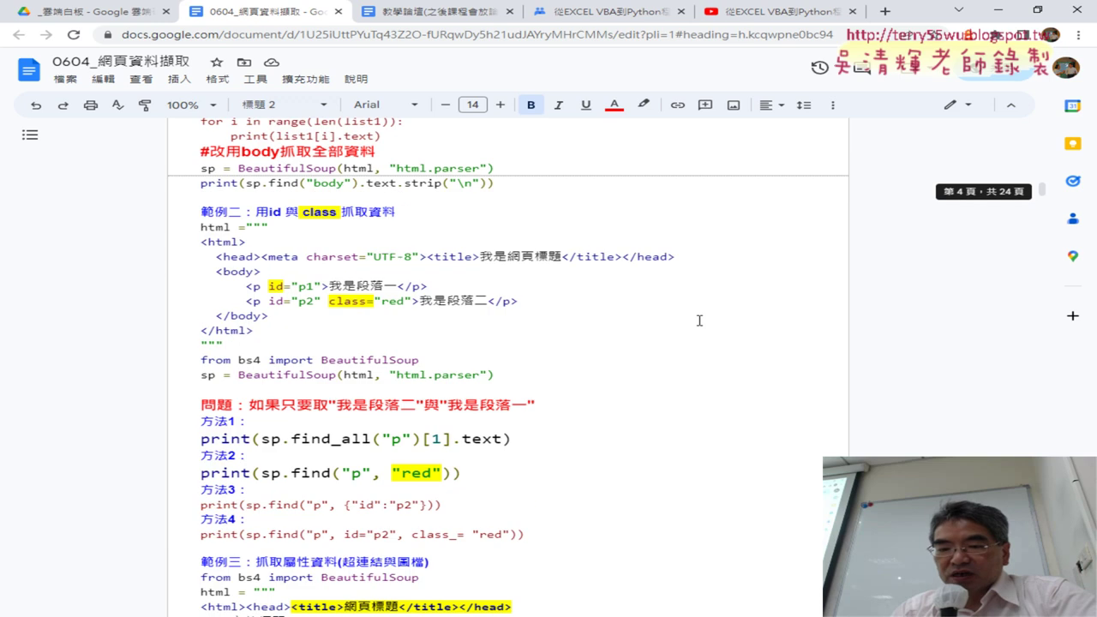
{"action": "scroll", "coordinate": [699, 320], "scroll_direction": "down", "scroll_amount": 5}
{"action": "scroll", "coordinate": [700, 321], "scroll_direction": "down", "scroll_amount": 5}
{"action": "scroll", "coordinate": [699, 320], "scroll_direction": "down", "scroll_amount": 3}
{"action": "scroll", "coordinate": [698, 320], "scroll_direction": "down", "scroll_amount": 3}
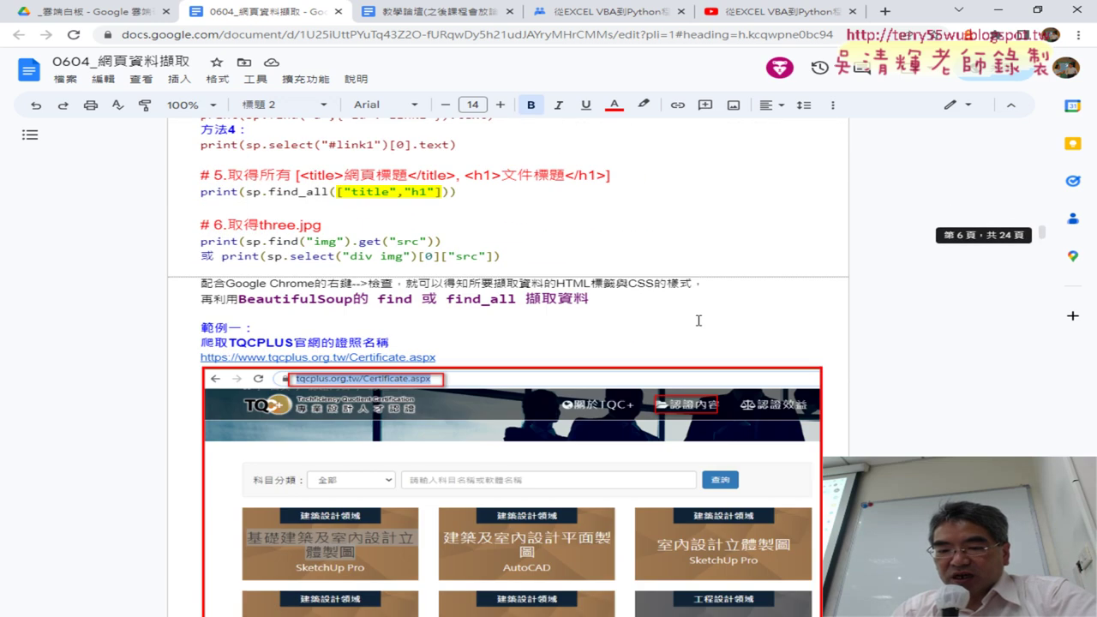
{"action": "scroll", "coordinate": [698, 321], "scroll_direction": "down", "scroll_amount": 2}
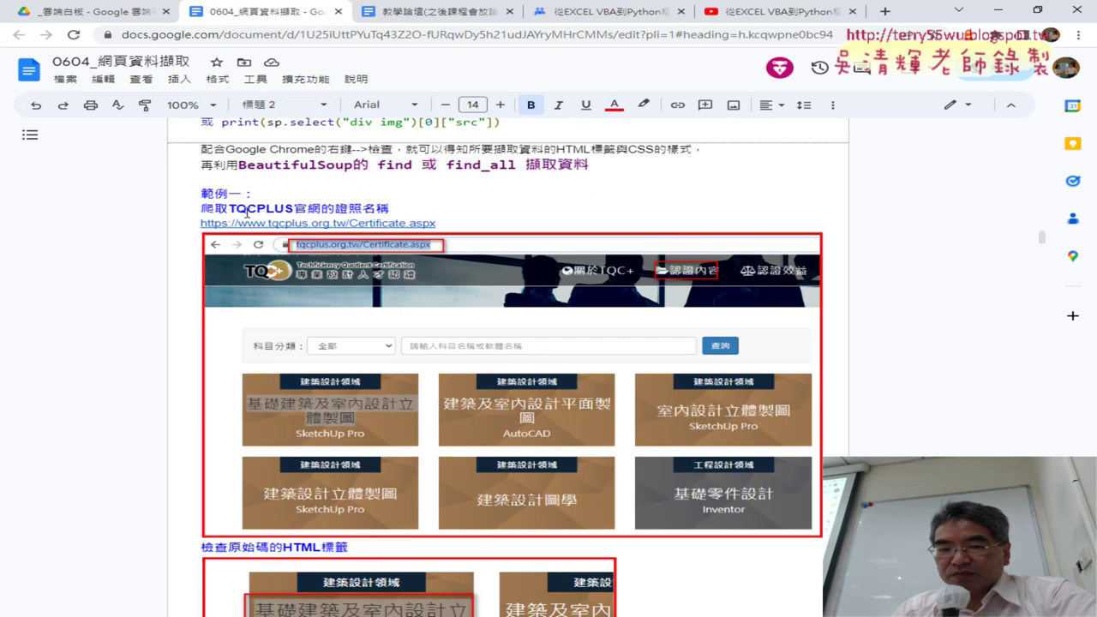
{"action": "left_click", "coordinate": [342, 223]}
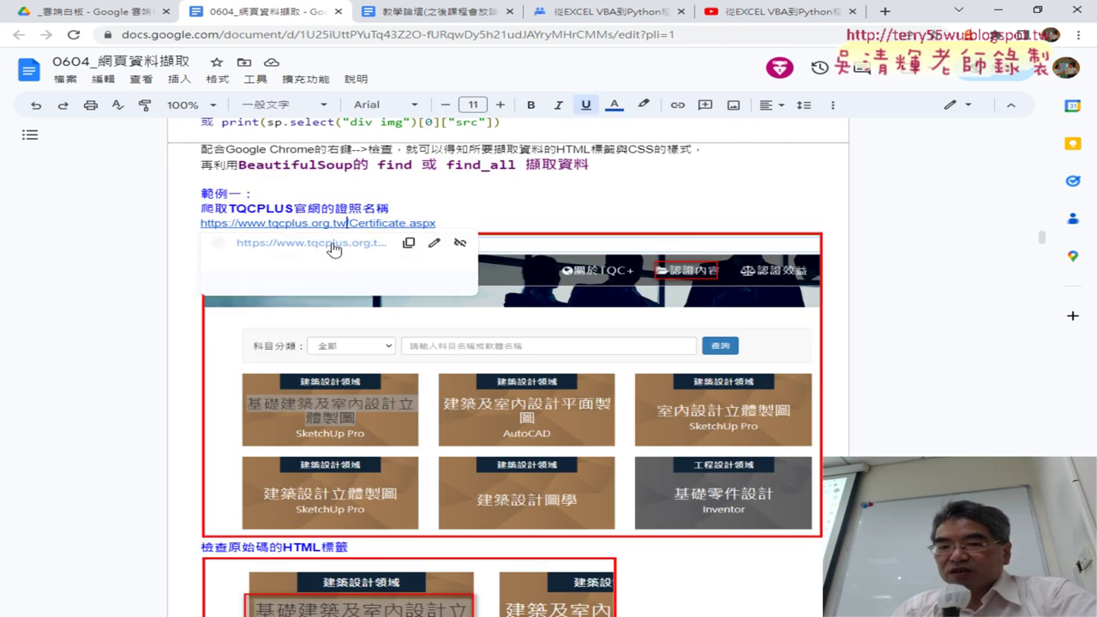
Open the Certificate.aspx page and label a tile's category, name and software as A, B, C.
{"action": "left_click", "coordinate": [333, 248]}
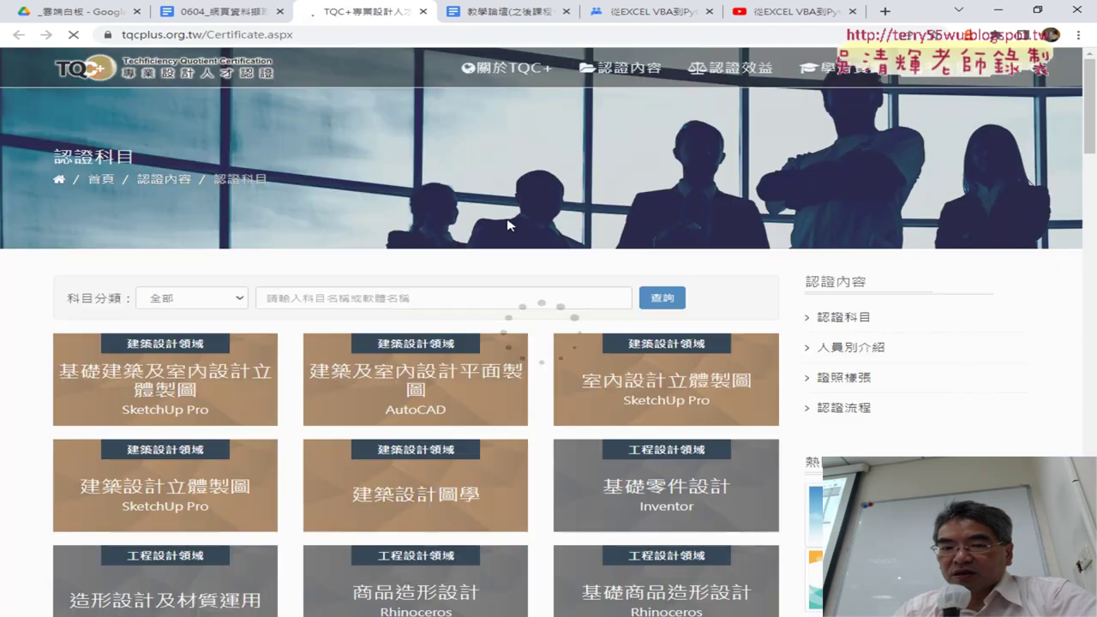
{"action": "scroll", "coordinate": [508, 225], "scroll_direction": "down", "scroll_amount": 2}
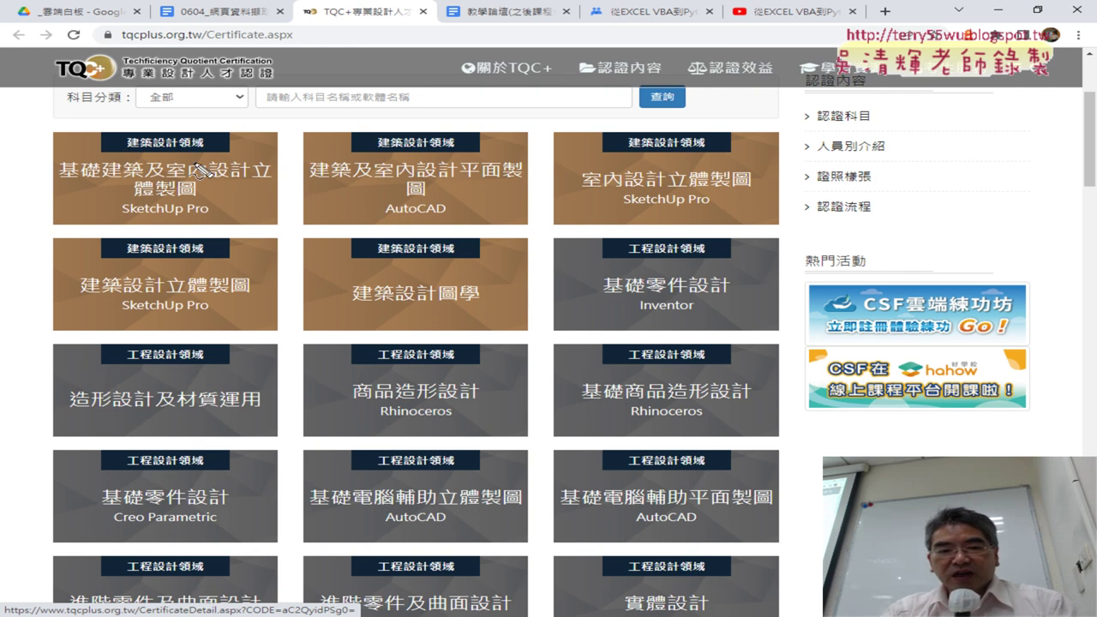
{"action": "left_click_drag", "start_coordinate": [213, 158], "coordinate": [199, 158]}
{"action": "left_click_drag", "start_coordinate": [450, 160], "coordinate": [480, 154]}
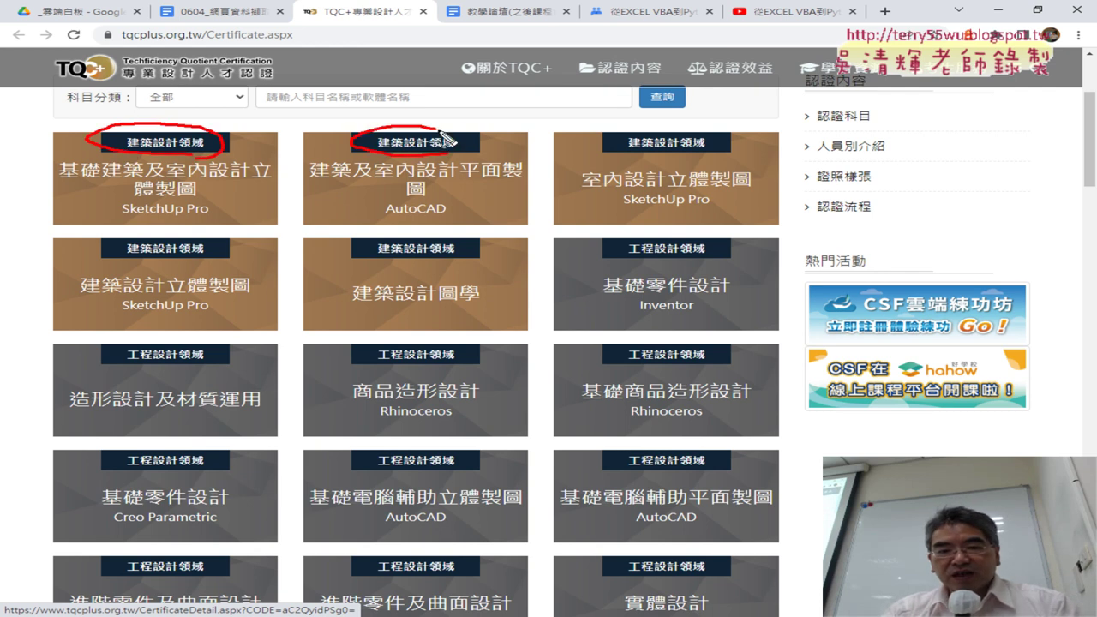
{"action": "mouse_move", "coordinate": [17, 147]}
{"action": "left_mouse_down"}
{"action": "mouse_move", "coordinate": [58, 145]}
{"action": "mouse_move", "coordinate": [53, 125]}
{"action": "left_mouse_up"}
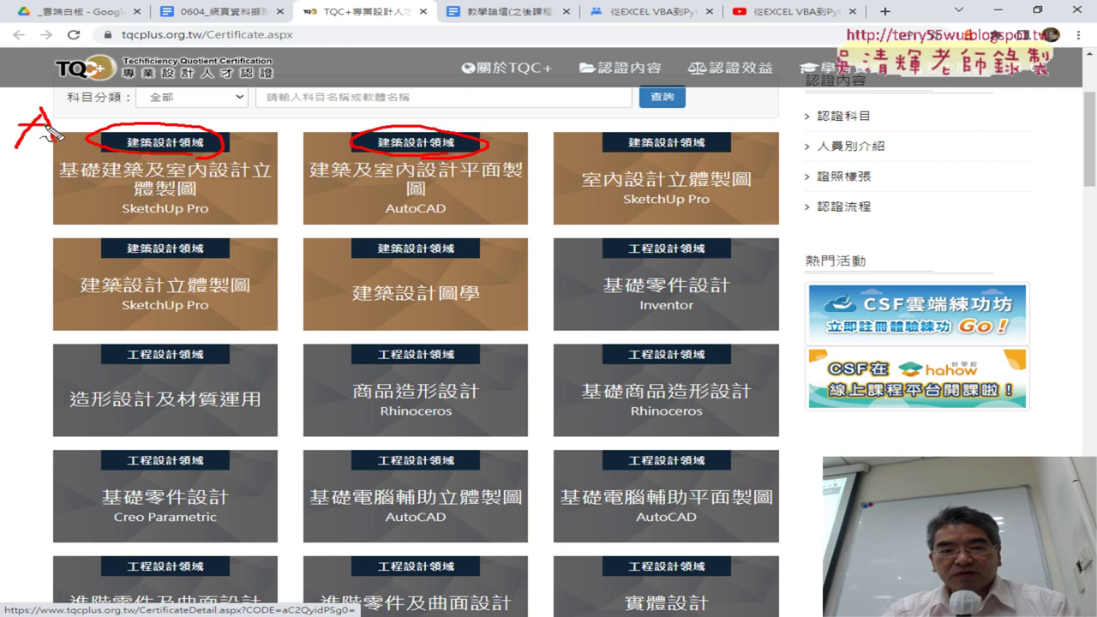
{"action": "mouse_move", "coordinate": [215, 202]}
{"action": "left_mouse_down"}
{"action": "mouse_move", "coordinate": [111, 157]}
{"action": "mouse_move", "coordinate": [219, 205]}
{"action": "left_mouse_up"}
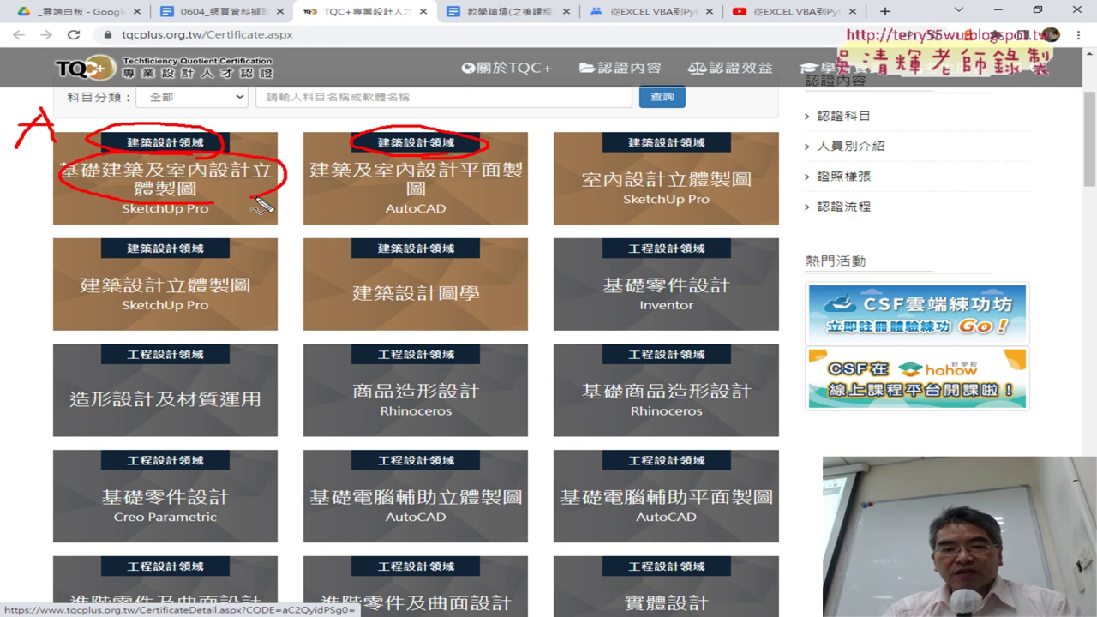
{"action": "mouse_move", "coordinate": [26, 163]}
{"action": "left_mouse_down"}
{"action": "mouse_move", "coordinate": [18, 195]}
{"action": "mouse_move", "coordinate": [30, 204]}
{"action": "left_mouse_up"}
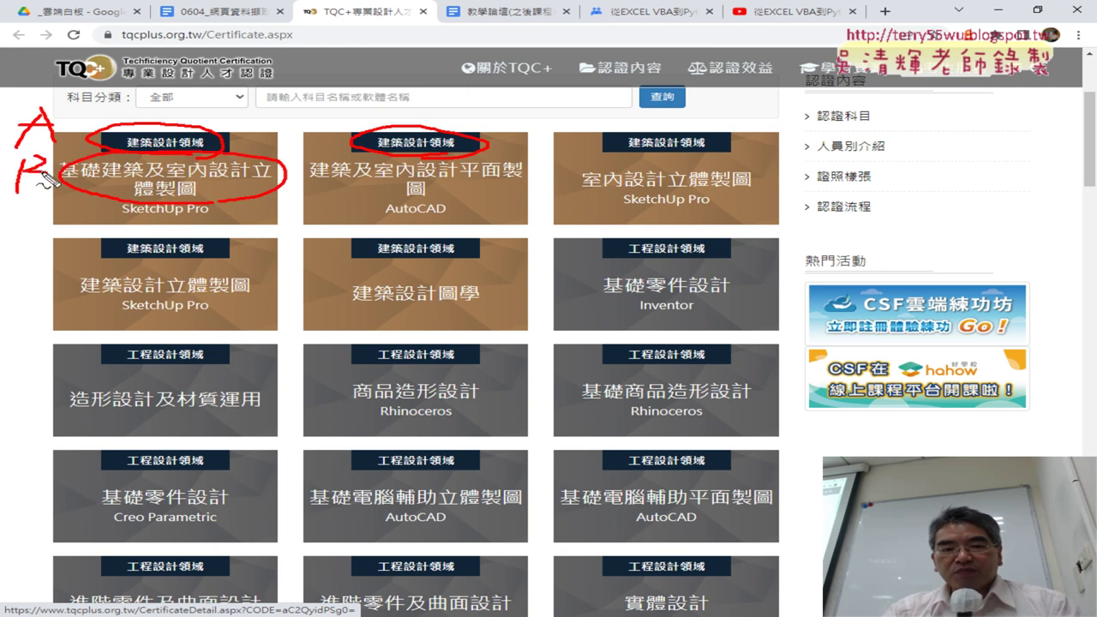
{"action": "left_click_drag", "start_coordinate": [210, 227], "coordinate": [213, 224]}
{"action": "left_click_drag", "start_coordinate": [43, 199], "coordinate": [42, 216]}
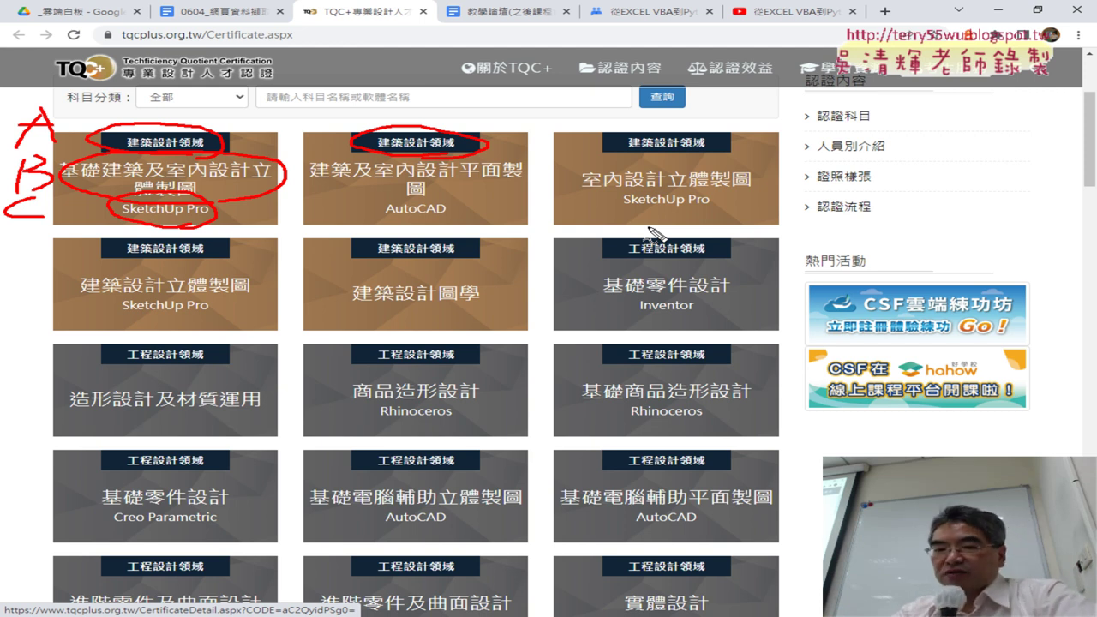
Jot the numbers 7 and 8 as notes, then clear the annotations.
{"action": "left_click_drag", "start_coordinate": [744, 100], "coordinate": [751, 137]}
{"action": "left_click_drag", "start_coordinate": [809, 83], "coordinate": [806, 85]}
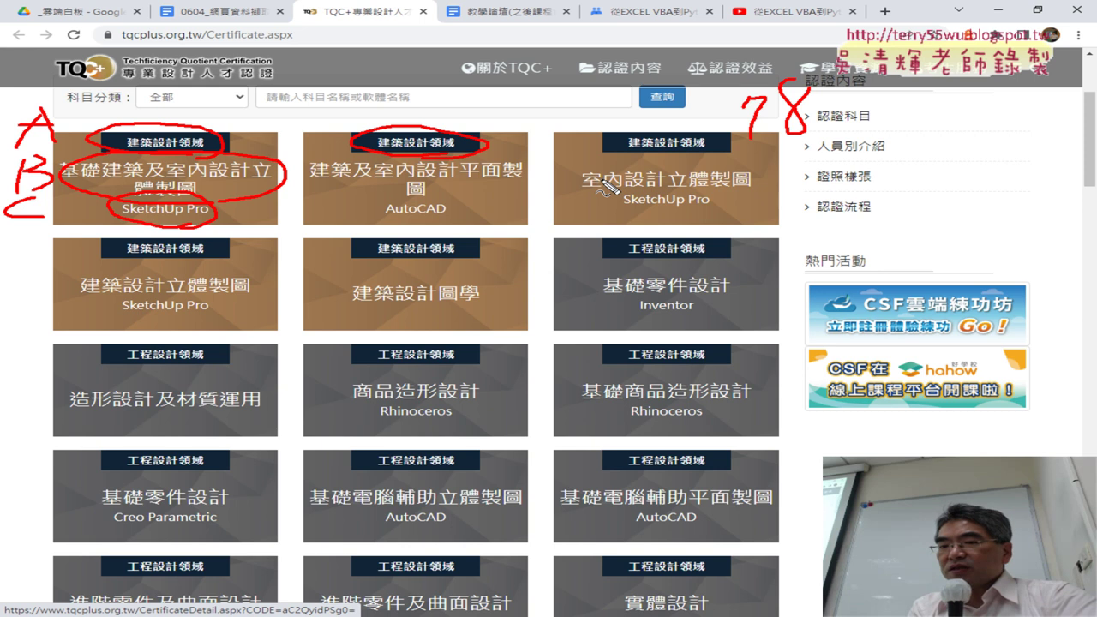
{"action": "key", "text": "Escape"}
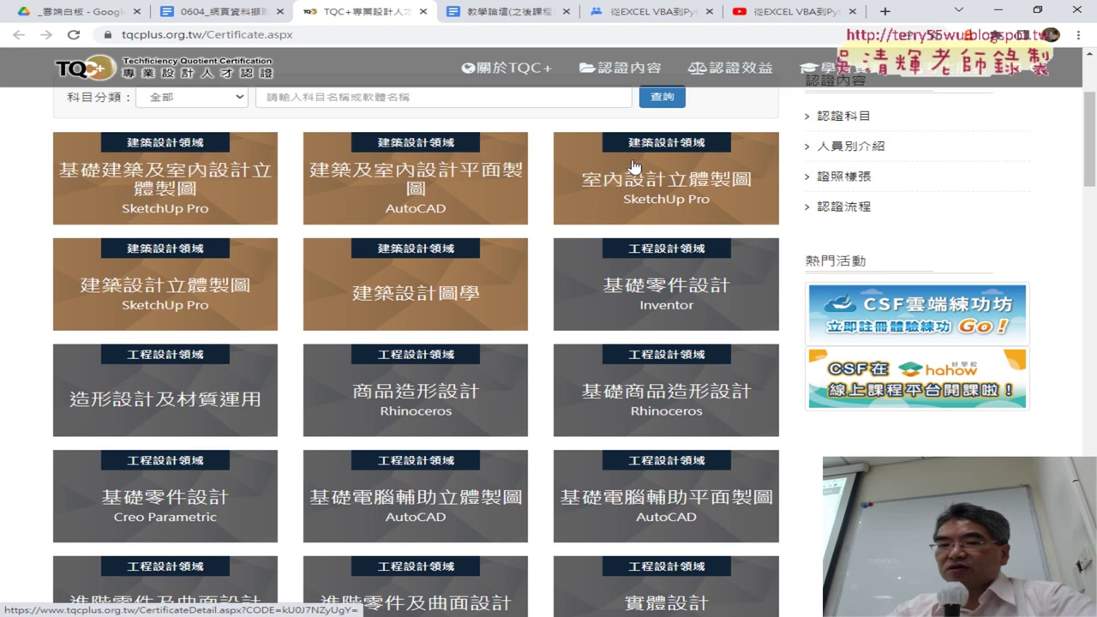
{"action": "mouse_move", "coordinate": [599, 112]}
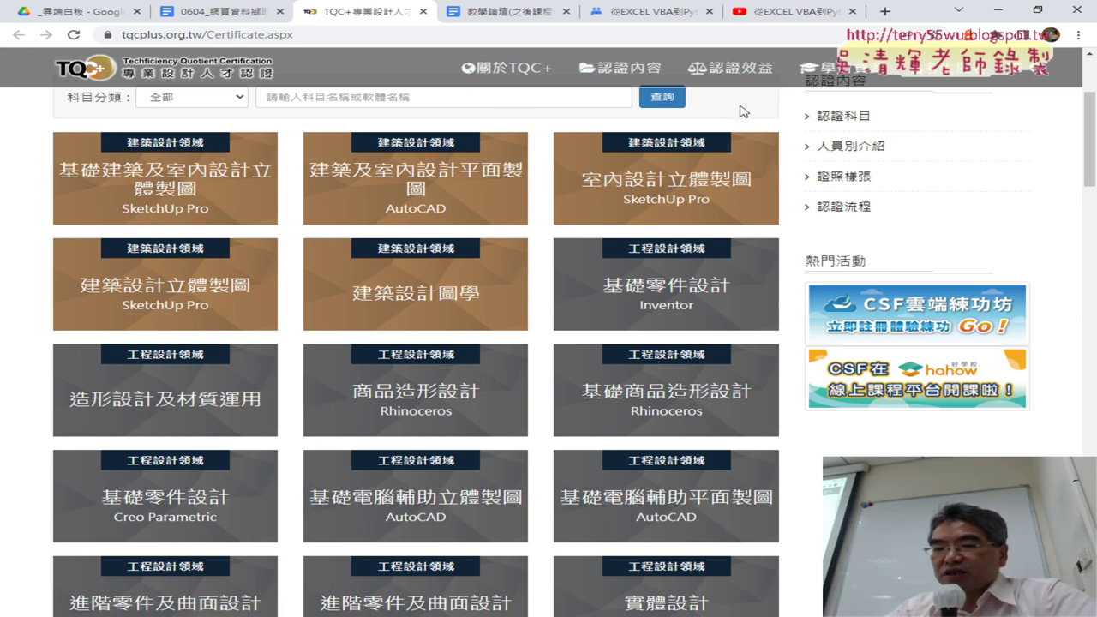
{"action": "scroll", "coordinate": [352, 219], "scroll_direction": "up", "scroll_amount": 3}
View the Certificate page's source and select the <title> tag on line 163.
{"action": "right_click", "coordinate": [82, 270]}
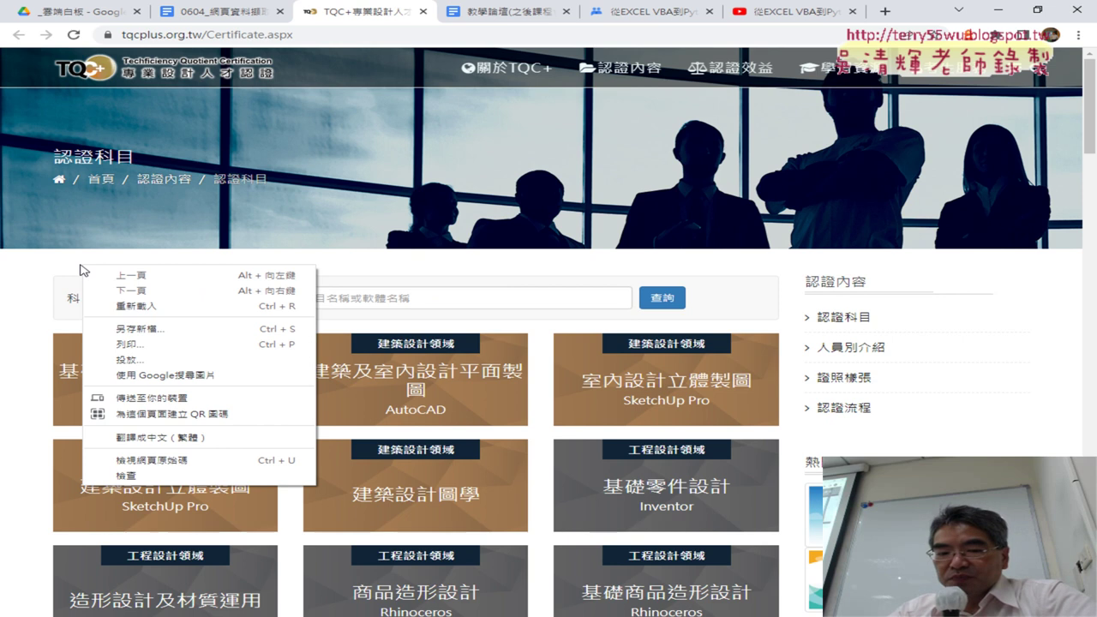
{"action": "left_click", "coordinate": [128, 459]}
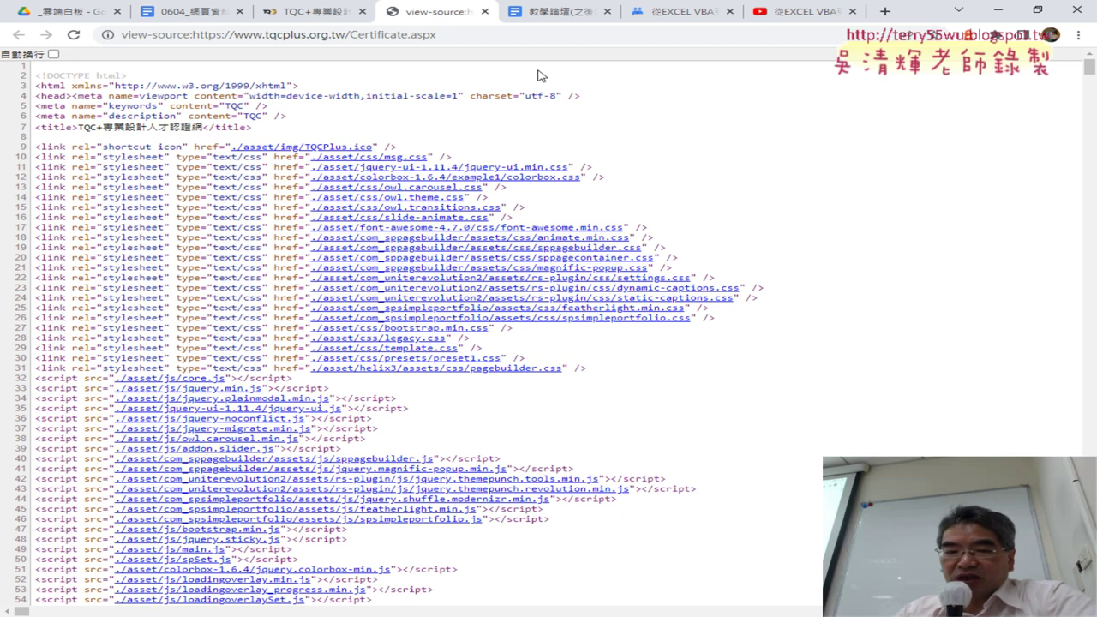
{"action": "scroll", "coordinate": [607, 259], "scroll_direction": "down", "scroll_amount": 5}
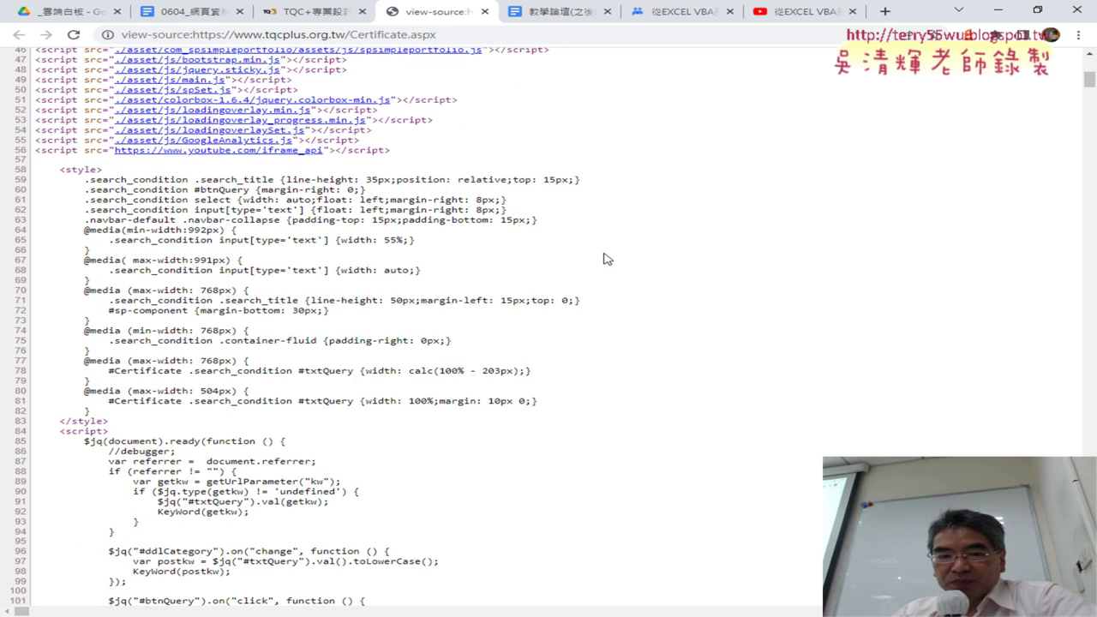
{"action": "scroll", "coordinate": [606, 259], "scroll_direction": "down", "scroll_amount": 2}
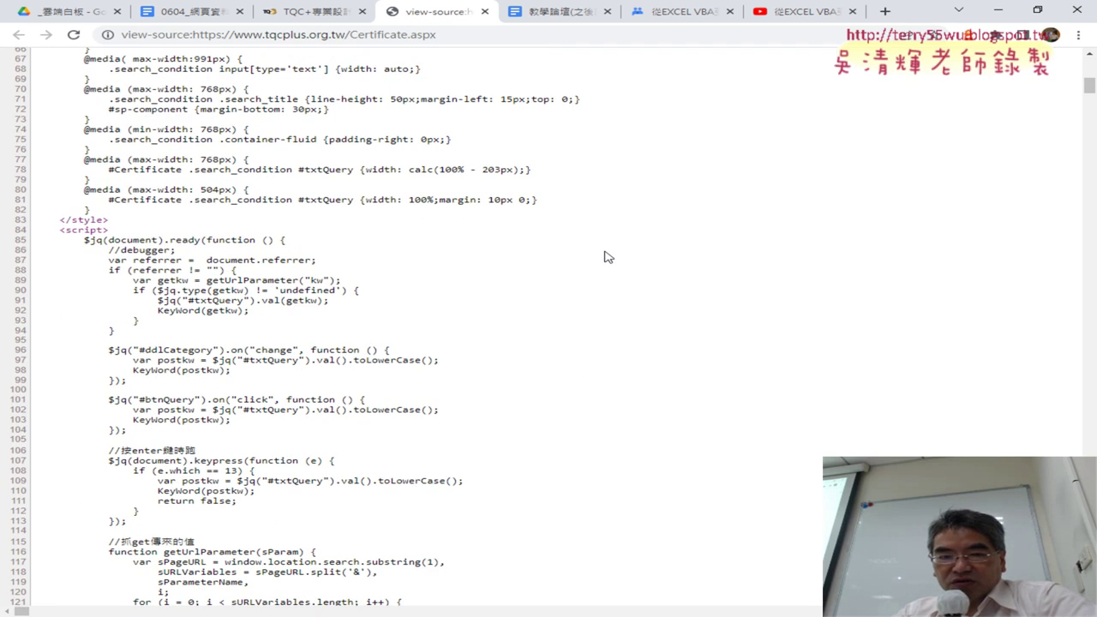
{"action": "scroll", "coordinate": [607, 259], "scroll_direction": "up", "scroll_amount": 2}
{"action": "scroll", "coordinate": [608, 257], "scroll_direction": "down", "scroll_amount": 2}
{"action": "scroll", "coordinate": [605, 258], "scroll_direction": "down", "scroll_amount": 3}
{"action": "scroll", "coordinate": [600, 260], "scroll_direction": "down", "scroll_amount": 3}
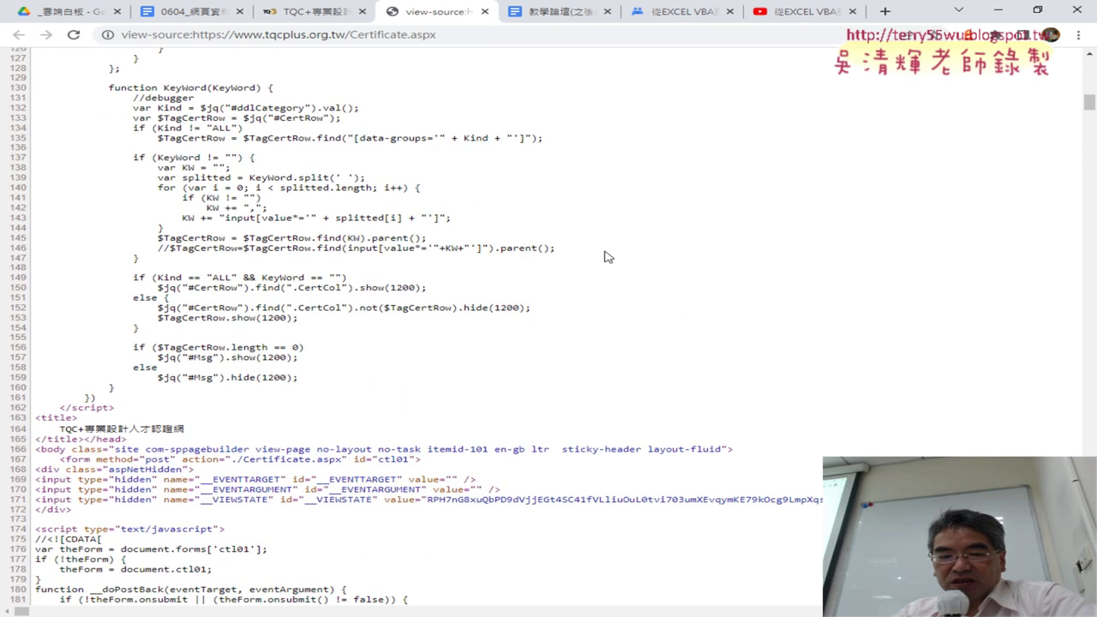
{"action": "scroll", "coordinate": [592, 261], "scroll_direction": "down", "scroll_amount": 3}
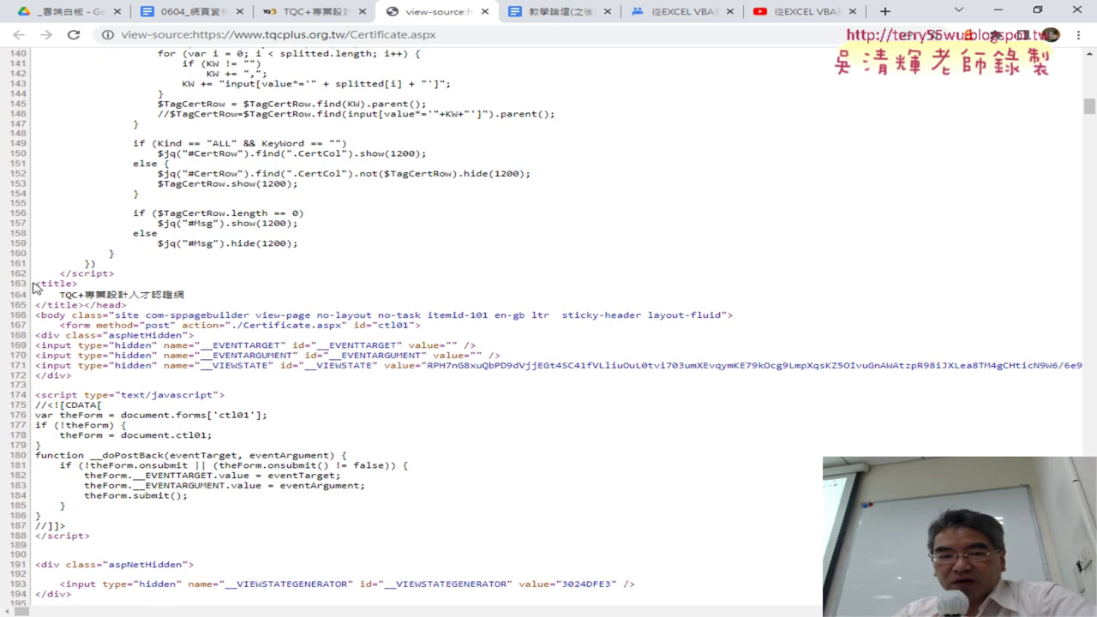
{"action": "left_click_drag", "start_coordinate": [36, 283], "coordinate": [78, 283]}
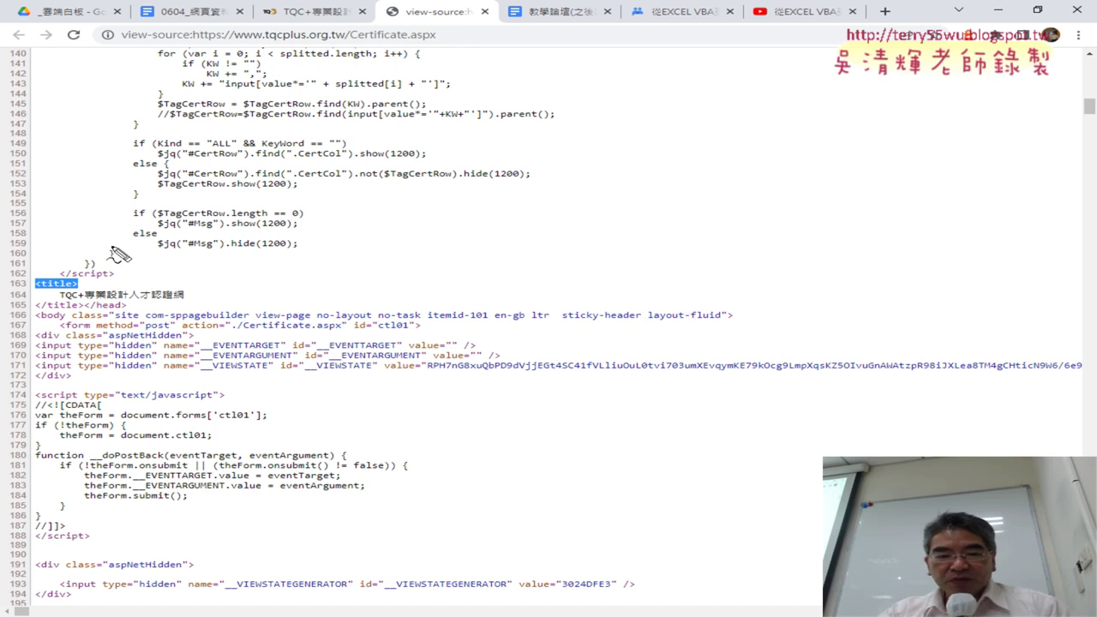
{"action": "left_click_drag", "start_coordinate": [36, 286], "coordinate": [61, 293]}
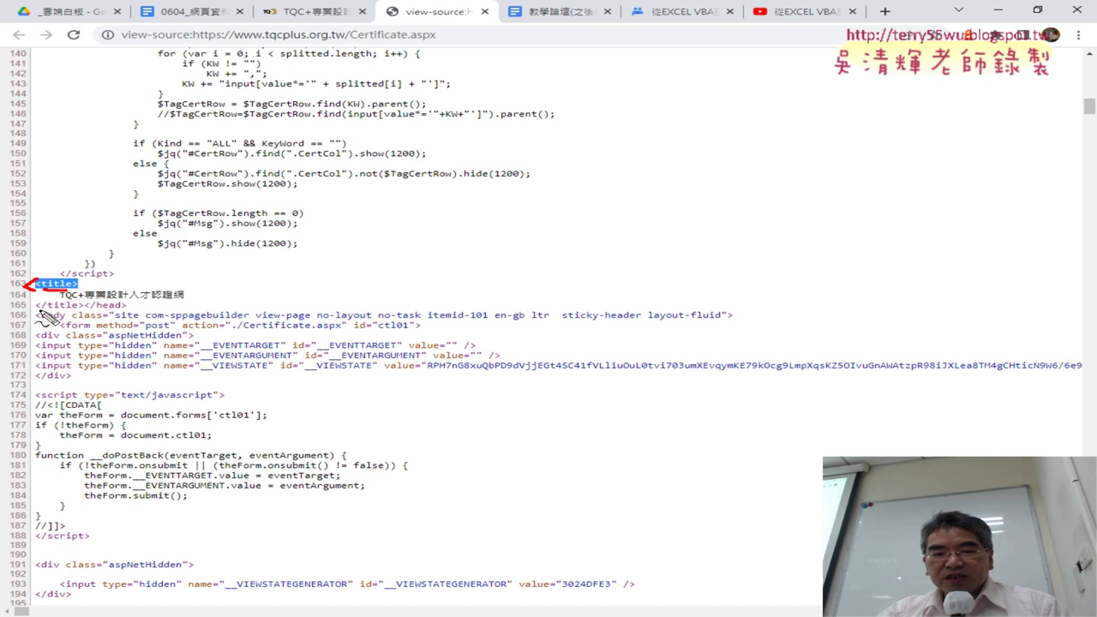
{"action": "left_click_drag", "start_coordinate": [37, 312], "coordinate": [86, 315]}
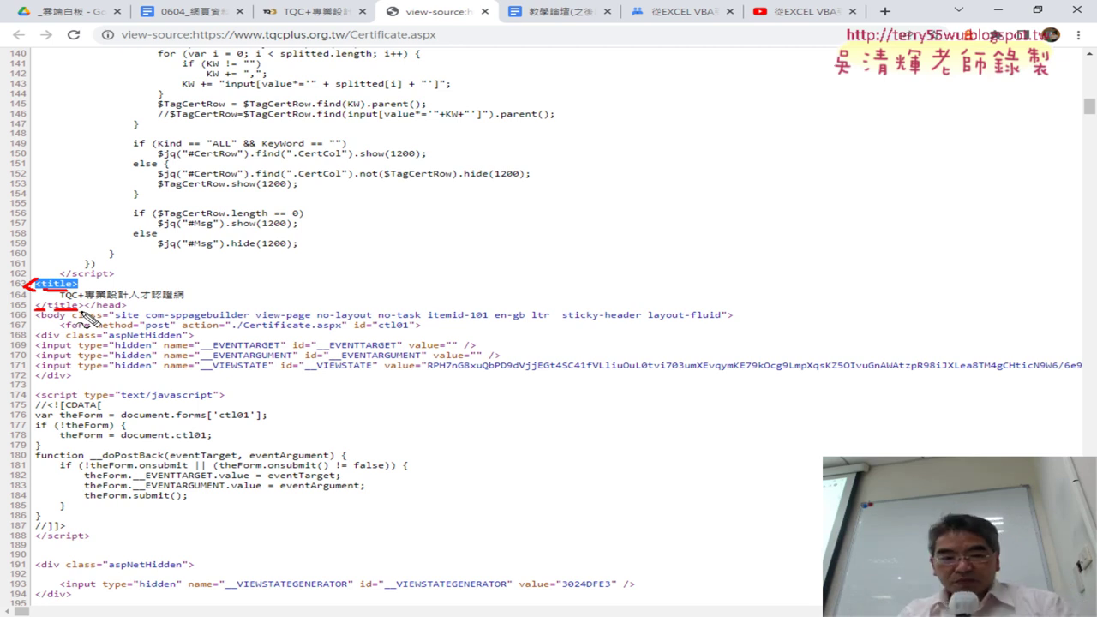
{"action": "key", "text": "Escape"}
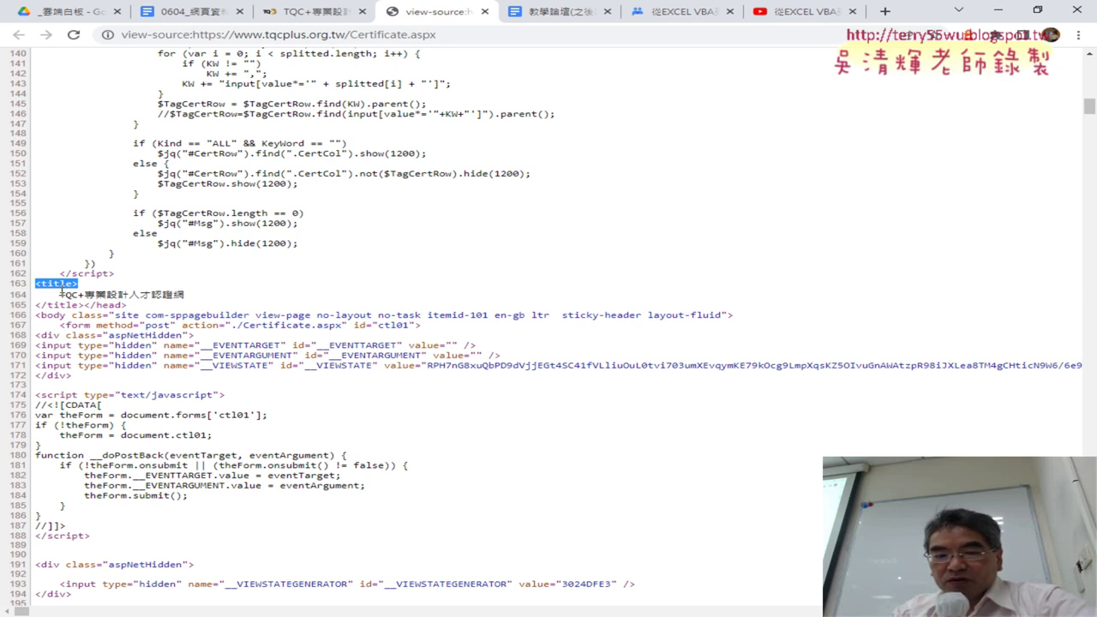
{"action": "left_click_drag", "start_coordinate": [37, 335], "coordinate": [190, 335]}
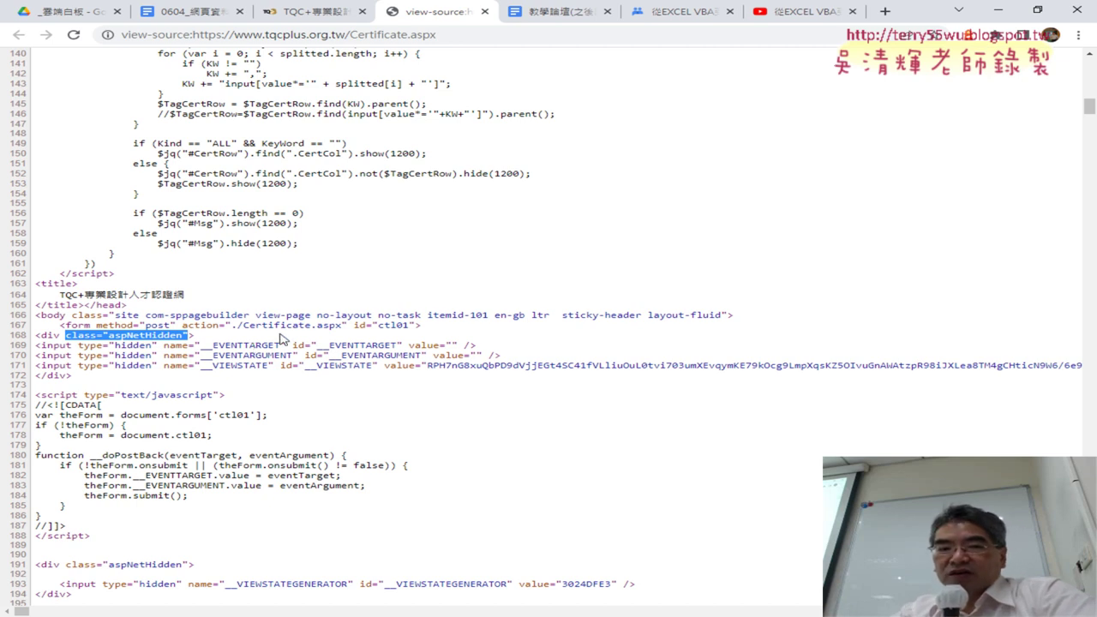
Select the <script> tag on line 84, skim the source, and close the view-source tab.
{"action": "scroll", "coordinate": [282, 345], "scroll_direction": "up", "scroll_amount": 3}
{"action": "scroll", "coordinate": [290, 343], "scroll_direction": "up", "scroll_amount": 1}
{"action": "scroll", "coordinate": [290, 342], "scroll_direction": "up", "scroll_amount": 2}
{"action": "scroll", "coordinate": [289, 343], "scroll_direction": "up", "scroll_amount": 2}
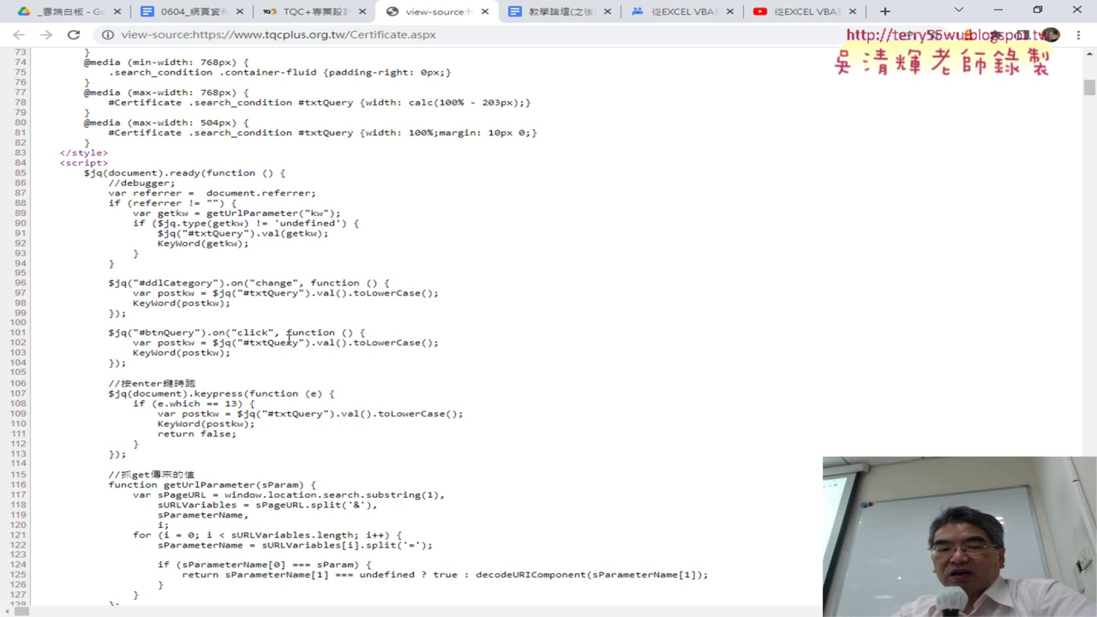
{"action": "scroll", "coordinate": [67, 249], "scroll_direction": "up", "scroll_amount": 1}
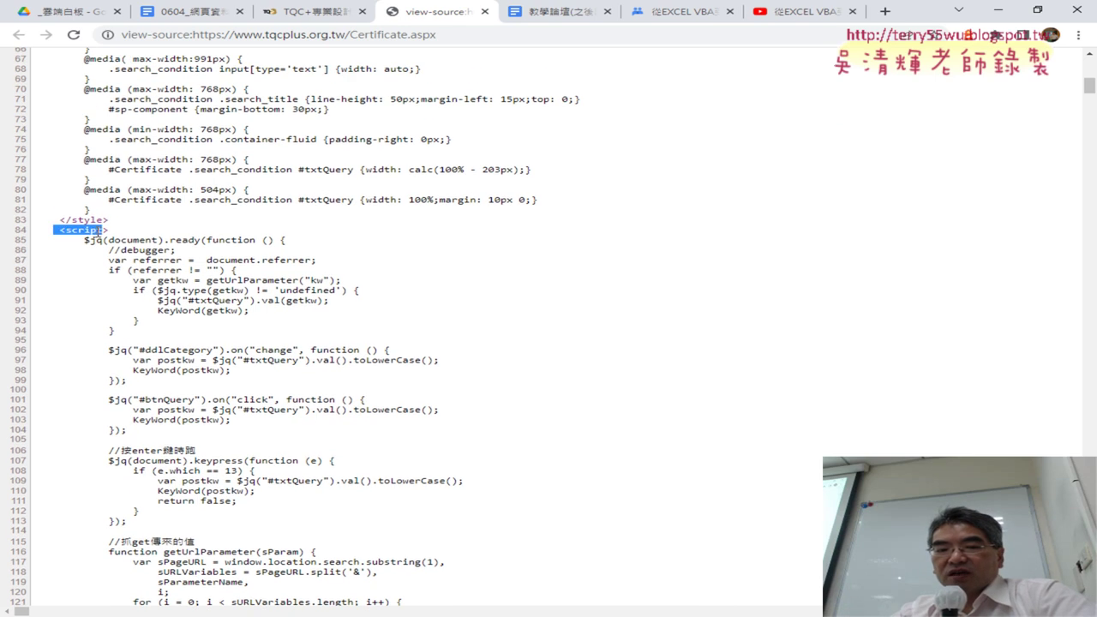
{"action": "left_click_drag", "start_coordinate": [53, 231], "coordinate": [214, 241]}
{"action": "left_click", "coordinate": [157, 235]}
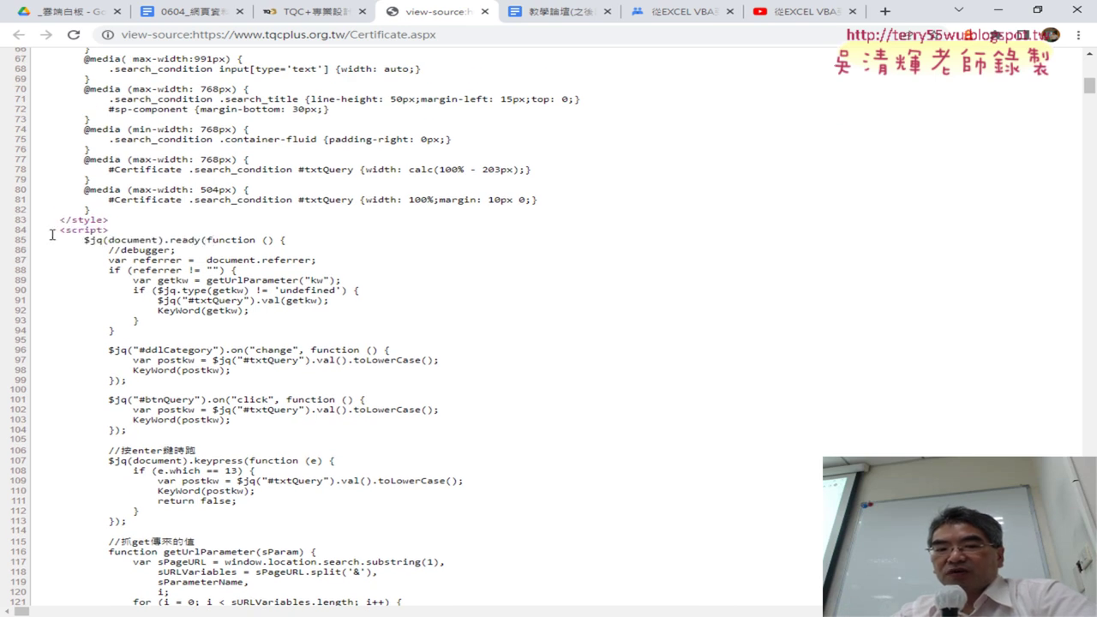
{"action": "left_click_drag", "start_coordinate": [59, 230], "coordinate": [105, 229]}
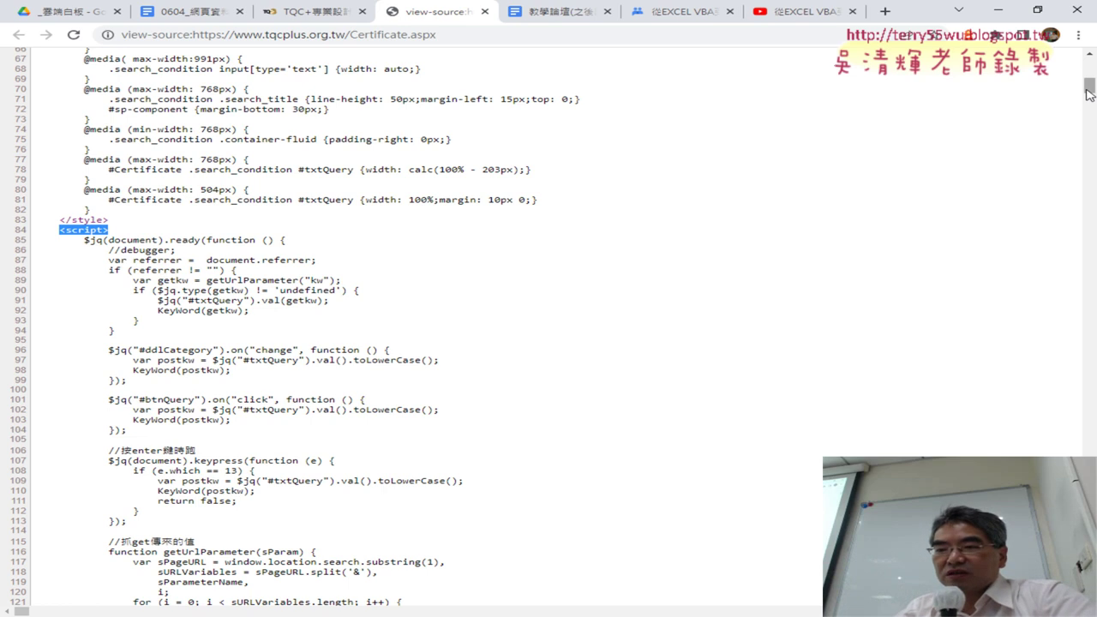
{"action": "left_click_drag", "start_coordinate": [1088, 92], "coordinate": [1090, 604]}
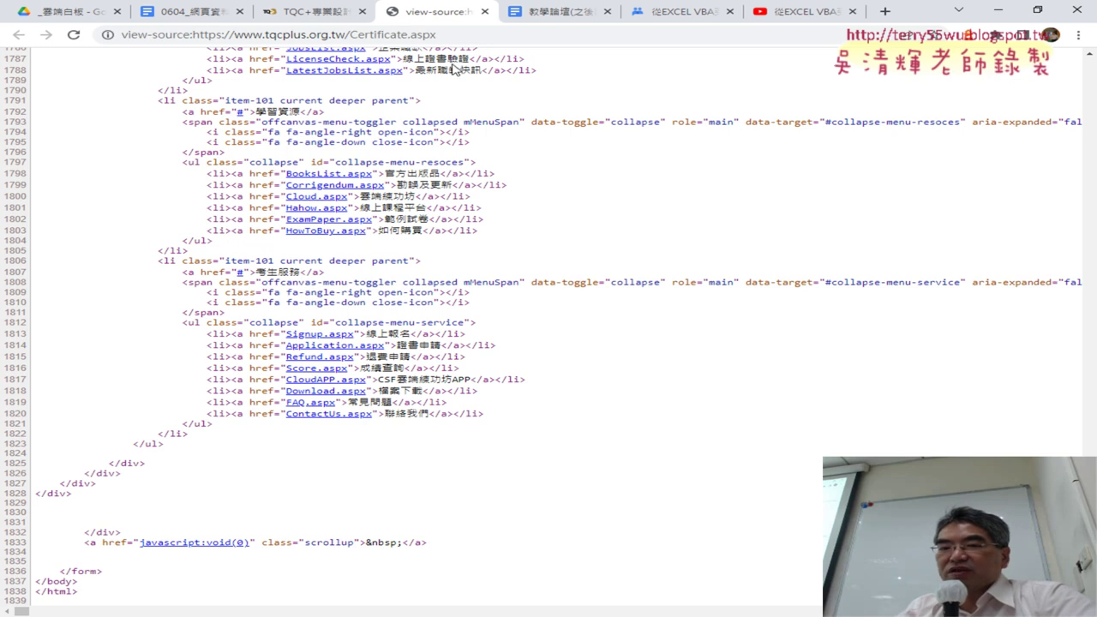
{"action": "left_click", "coordinate": [485, 11]}
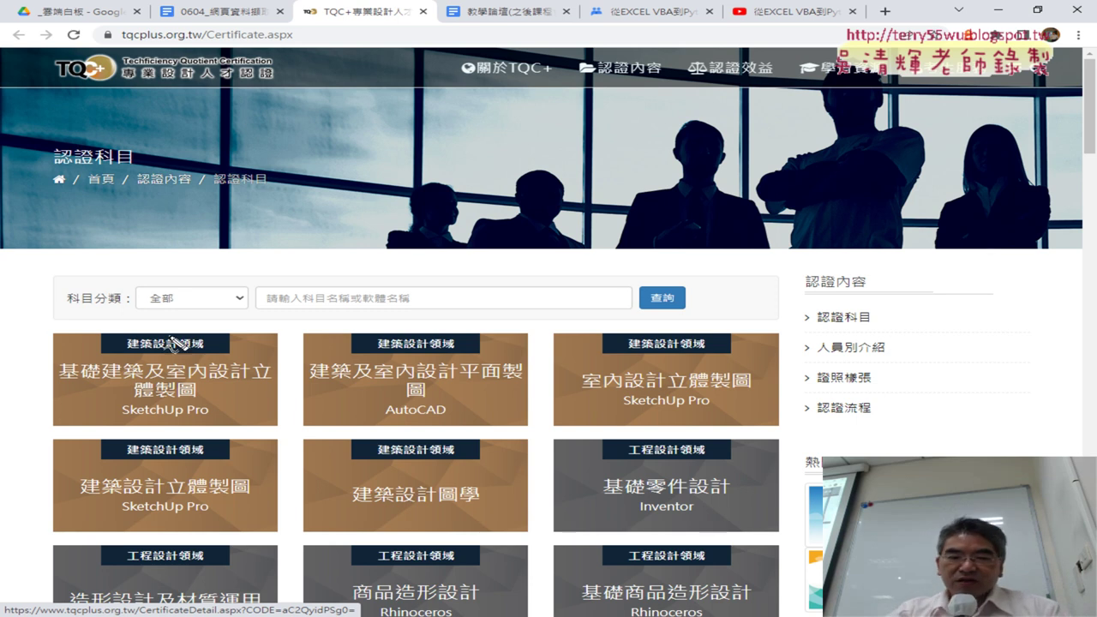
Mark the first card's 建築設計領域 heading and inspect it with 檢查 in DevTools.
{"action": "left_click_drag", "start_coordinate": [202, 351], "coordinate": [169, 365]}
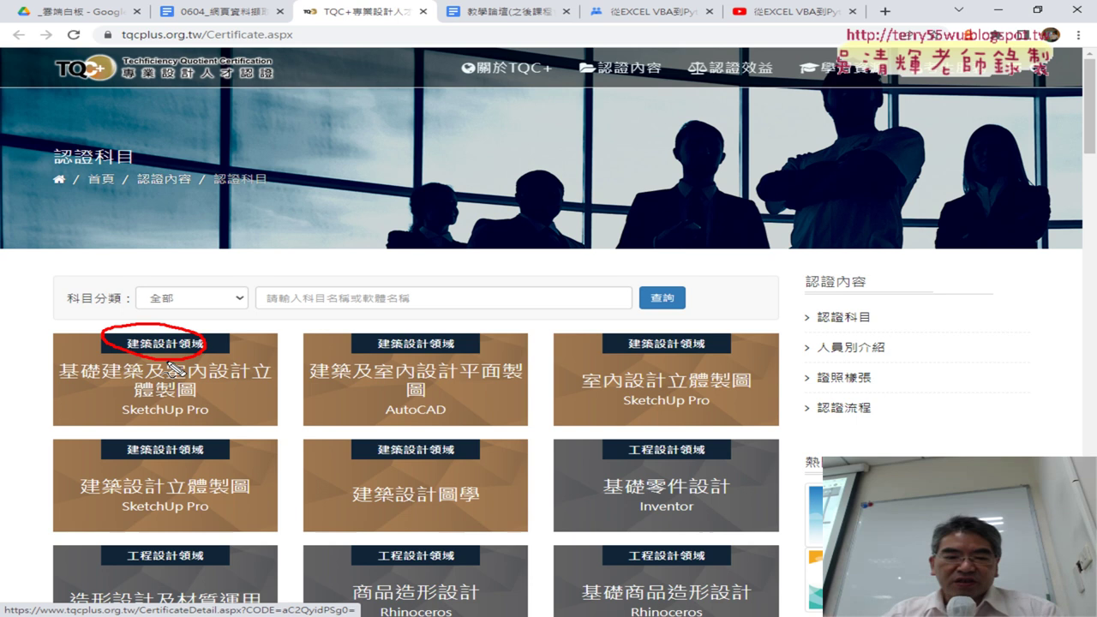
{"action": "key", "text": "Escape"}
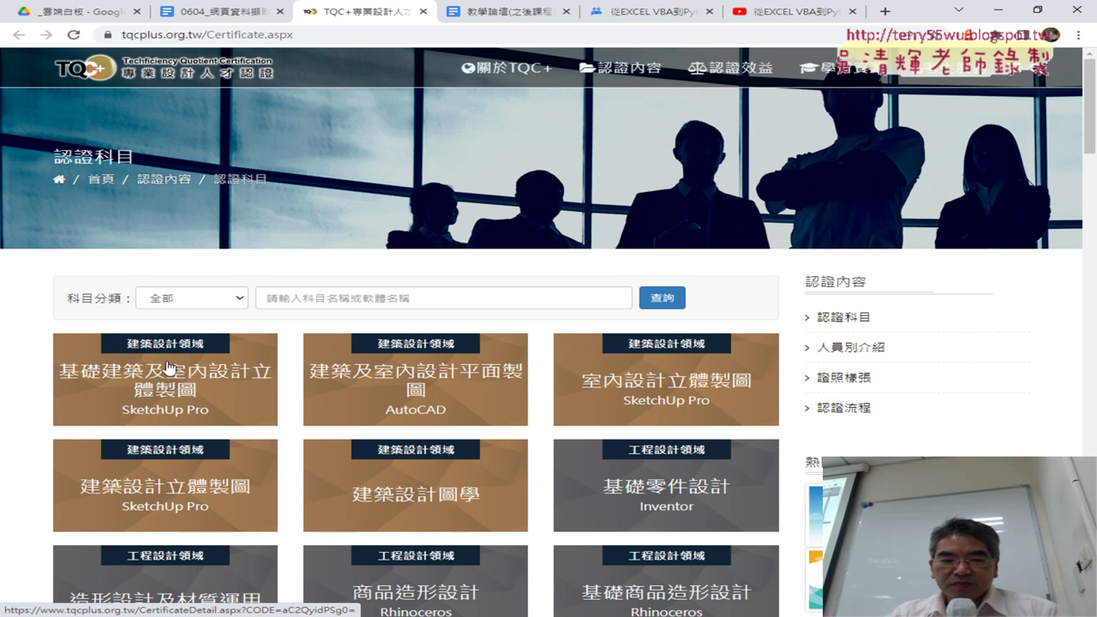
{"action": "right_click", "coordinate": [158, 346]}
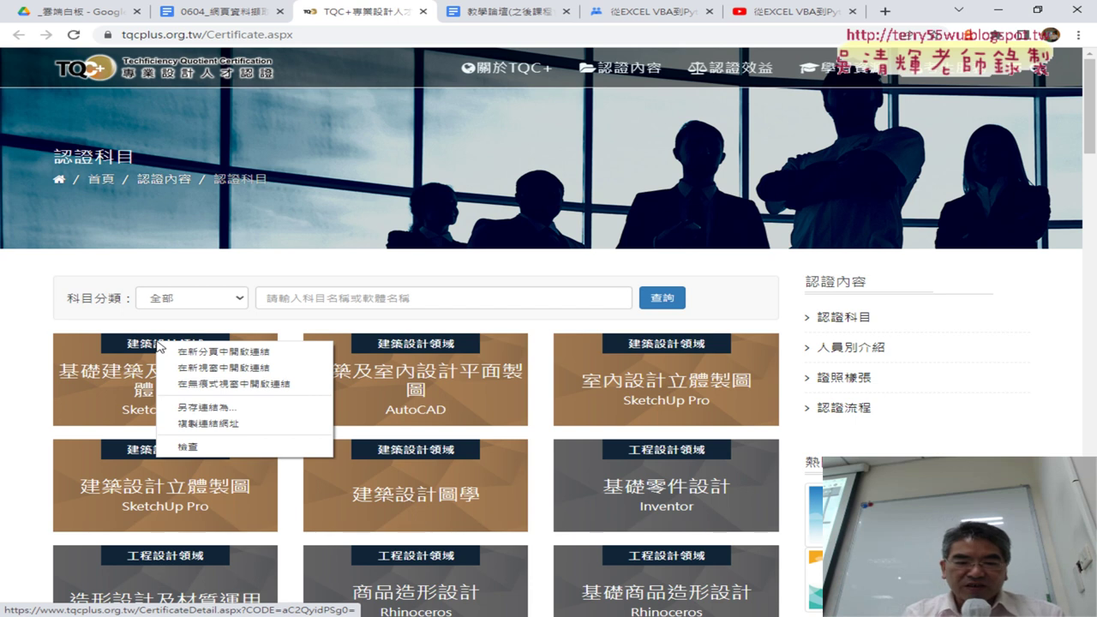
{"action": "mouse_move", "coordinate": [189, 458]}
{"action": "left_mouse_down"}
{"action": "mouse_move", "coordinate": [171, 457]}
{"action": "mouse_move", "coordinate": [193, 443]}
{"action": "left_mouse_up"}
{"action": "left_click_drag", "start_coordinate": [171, 351], "coordinate": [182, 358]}
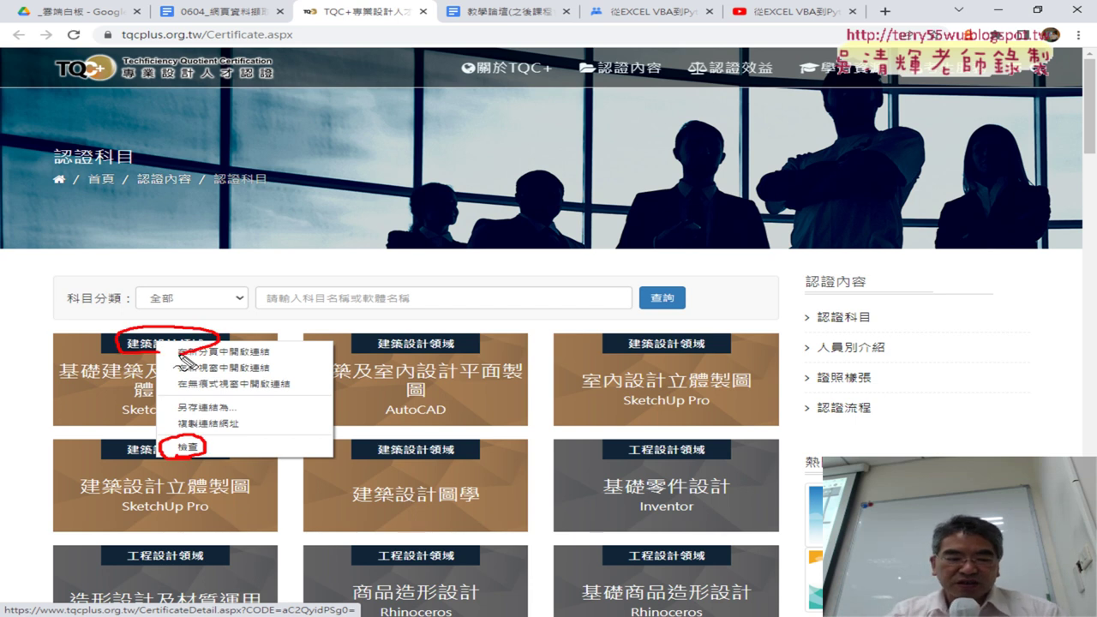
{"action": "key", "text": "Escape"}
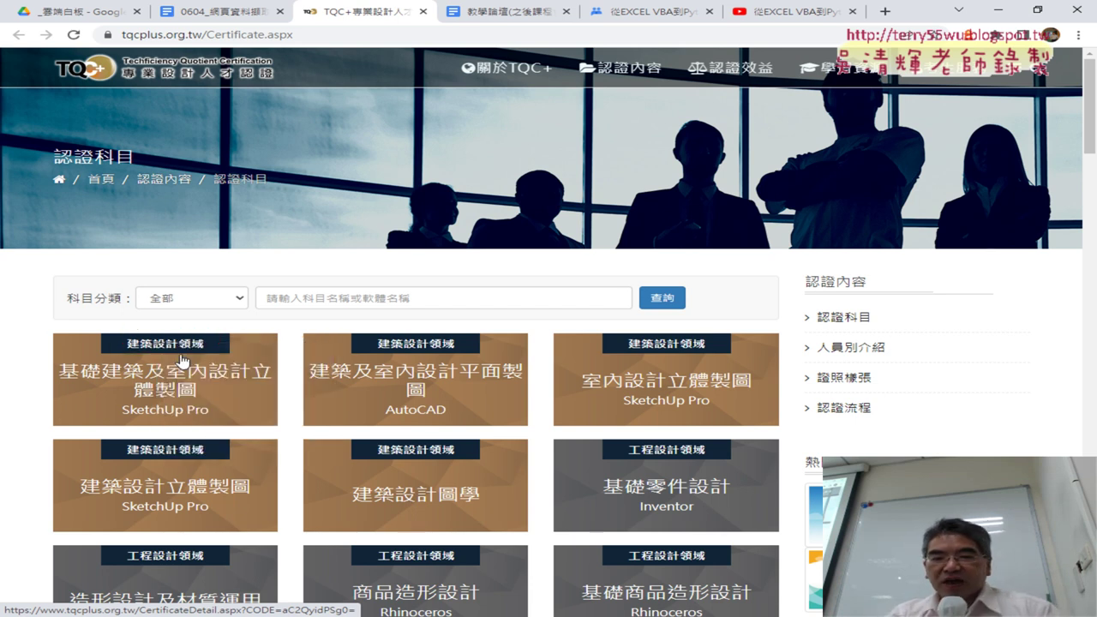
{"action": "right_click", "coordinate": [178, 339]}
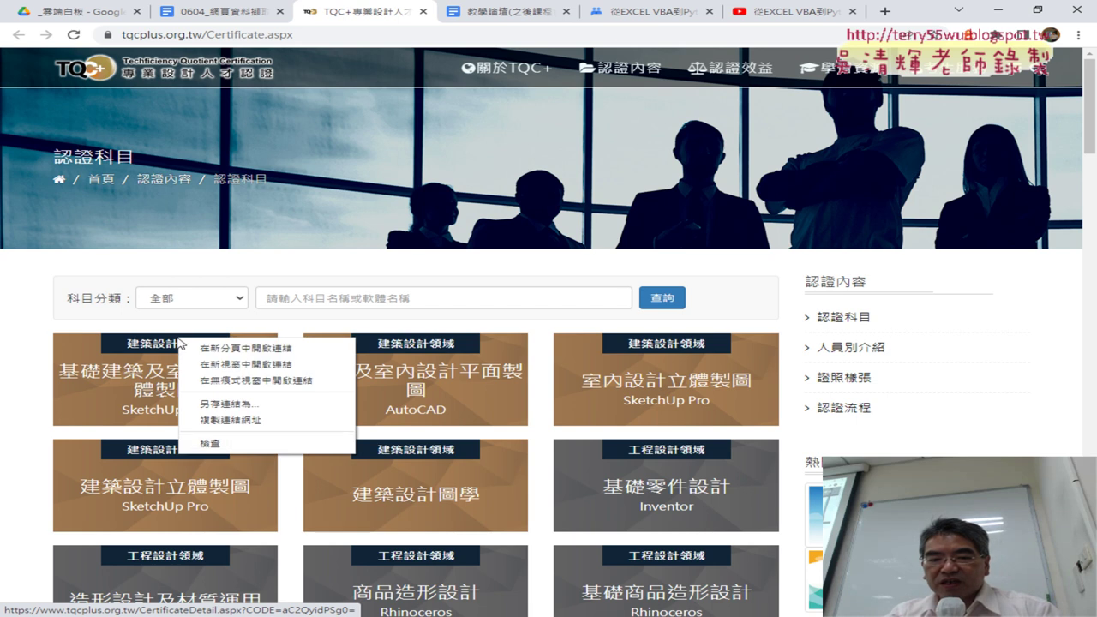
{"action": "left_click", "coordinate": [249, 447]}
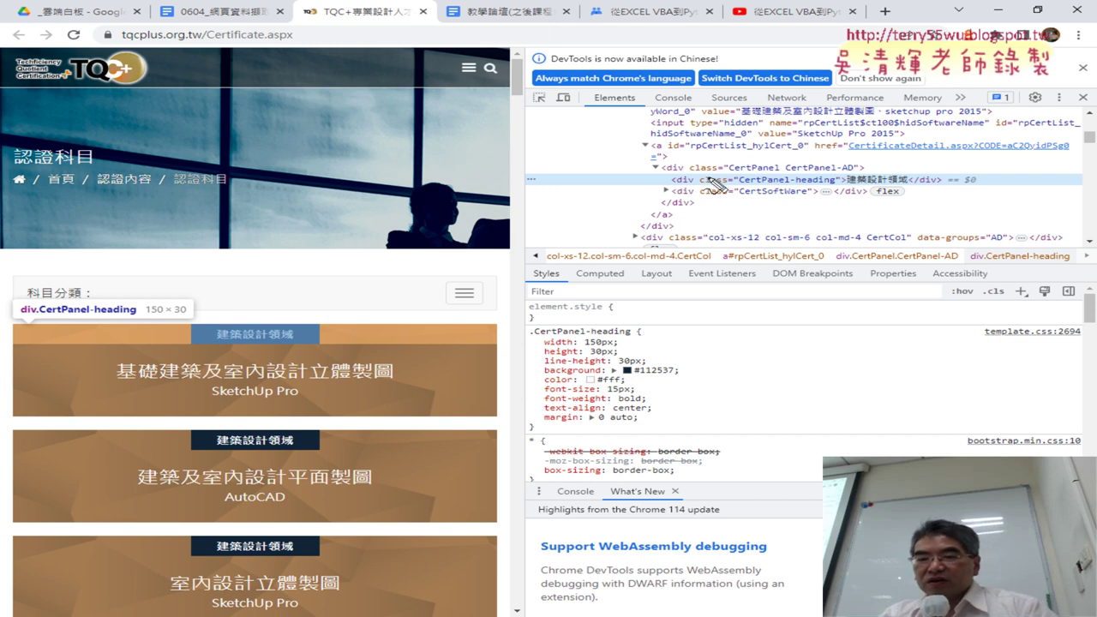
Highlight the CertPanel-heading div and 建築設計領域 heading, then re-inspect the heading's node.
{"action": "left_click_drag", "start_coordinate": [672, 184], "coordinate": [838, 183]}
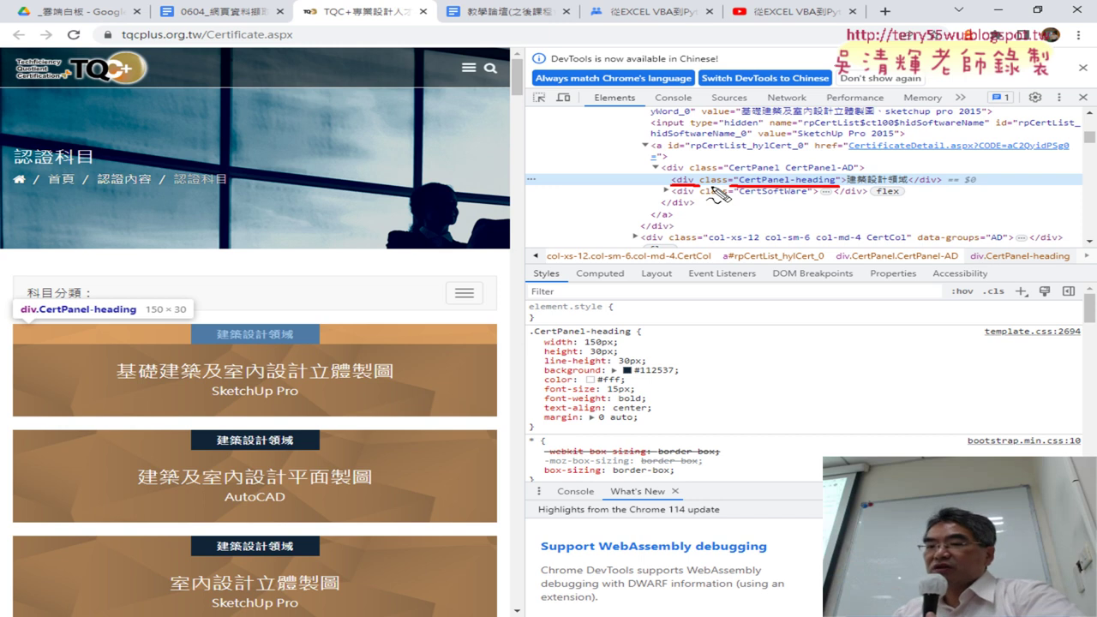
{"action": "mouse_move", "coordinate": [290, 344]}
{"action": "left_mouse_down"}
{"action": "mouse_move", "coordinate": [255, 352]}
{"action": "mouse_move", "coordinate": [267, 351]}
{"action": "left_mouse_up"}
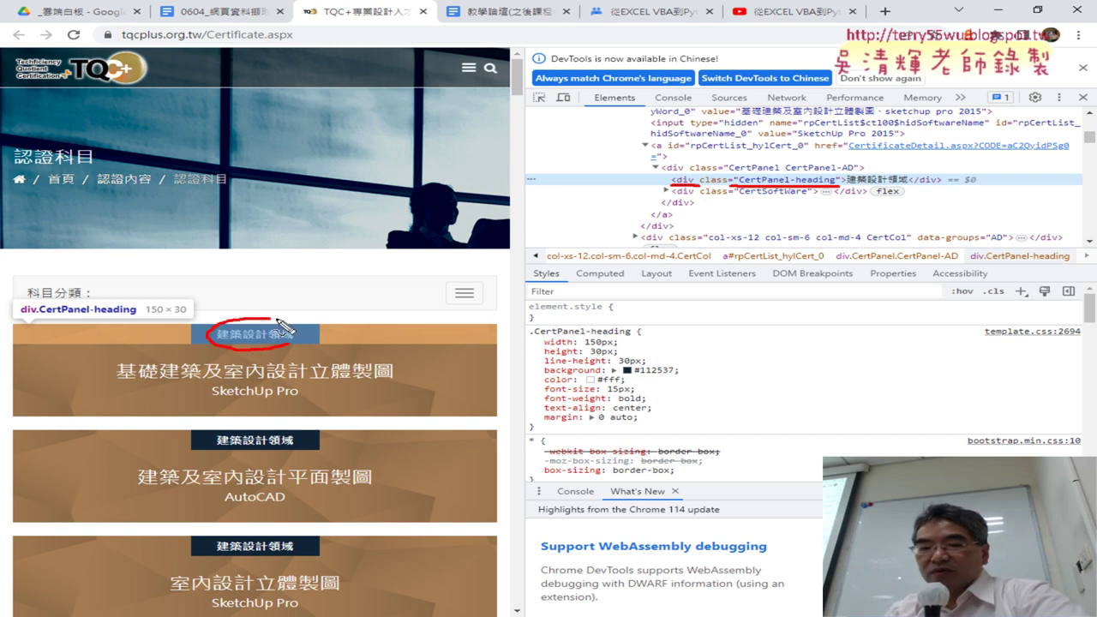
{"action": "left_click_drag", "start_coordinate": [675, 176], "coordinate": [665, 183]}
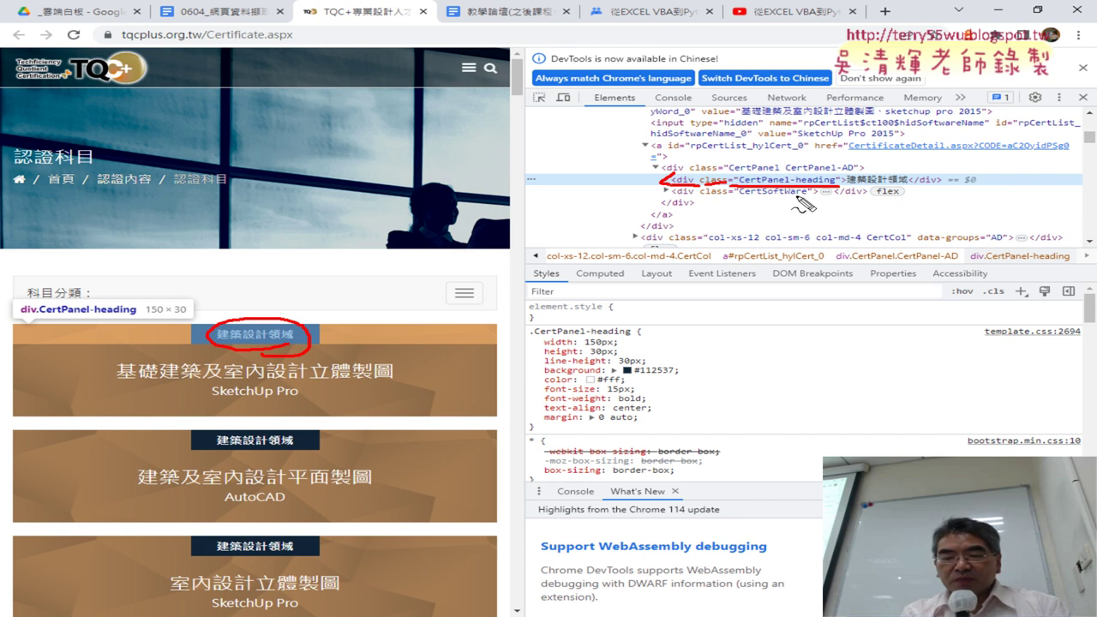
{"action": "key", "text": "Escape"}
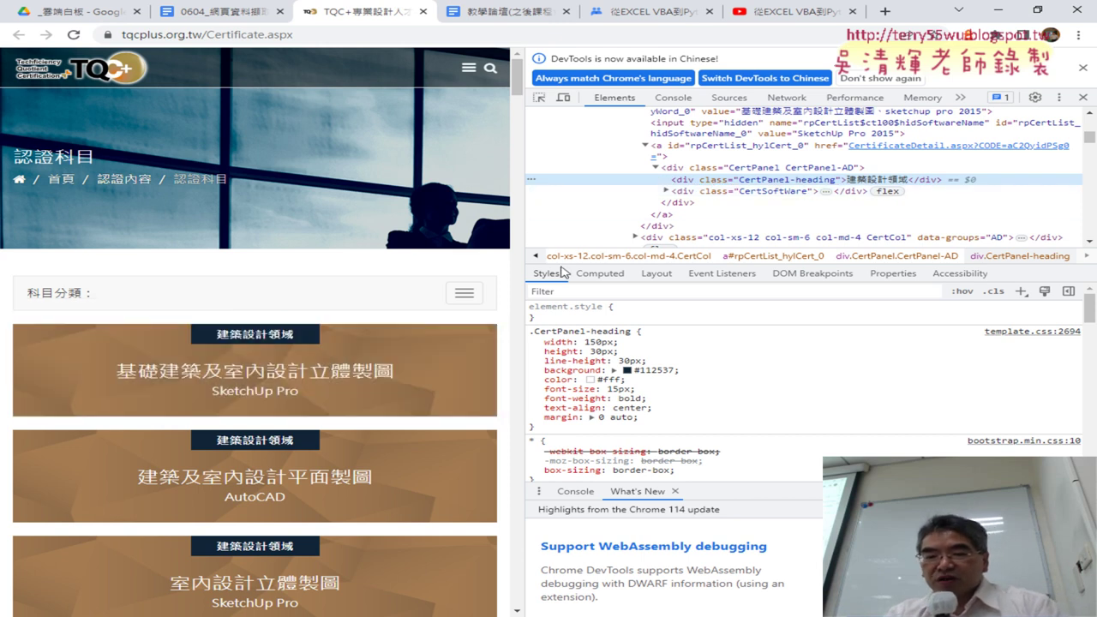
{"action": "right_click", "coordinate": [249, 333]}
{"action": "left_click", "coordinate": [307, 440]}
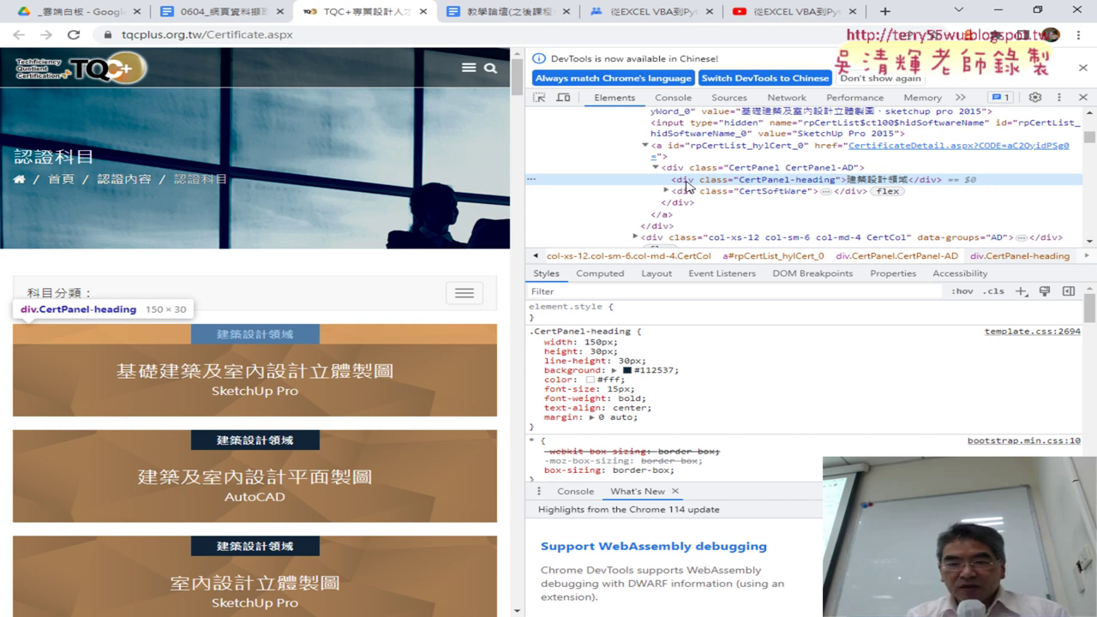
Open the element search with Ctrl+F and point out the heading's div tag and match arrows.
{"action": "key", "text": "ctrl+f"}
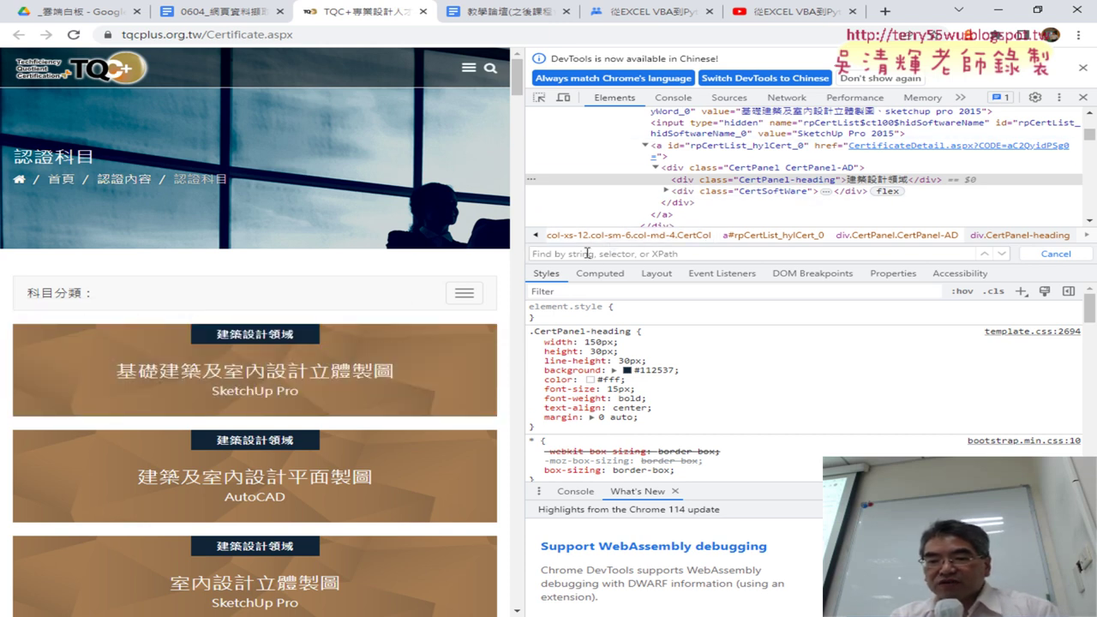
{"action": "left_click_drag", "start_coordinate": [611, 264], "coordinate": [616, 298]}
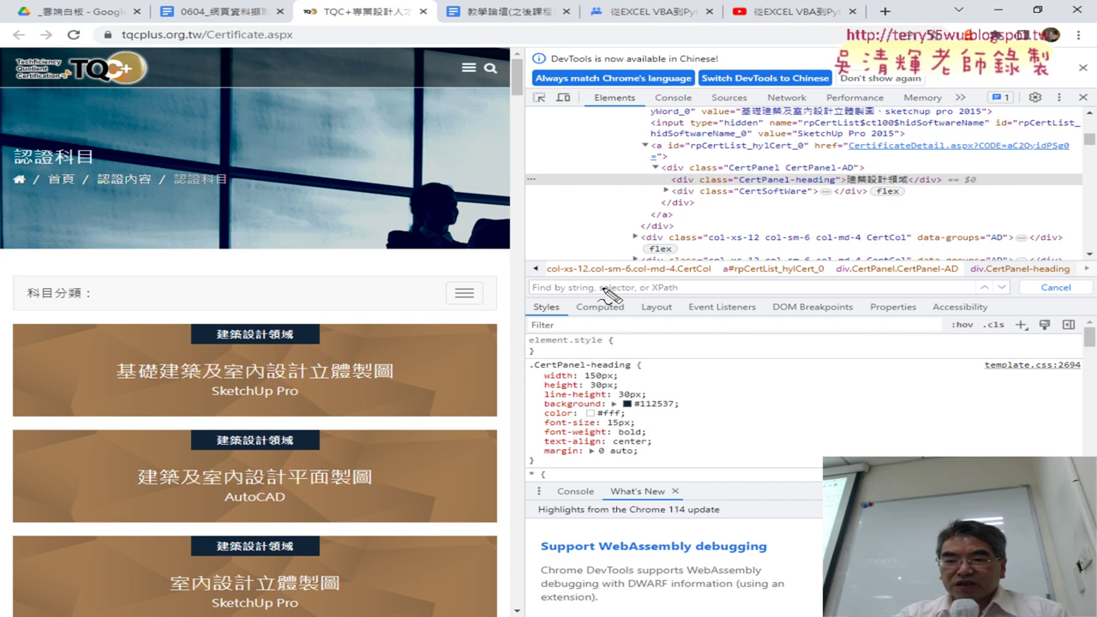
{"action": "mouse_move", "coordinate": [514, 302]}
{"action": "left_mouse_down"}
{"action": "mouse_move", "coordinate": [515, 279]}
{"action": "mouse_move", "coordinate": [1094, 273]}
{"action": "mouse_move", "coordinate": [518, 304]}
{"action": "left_mouse_up"}
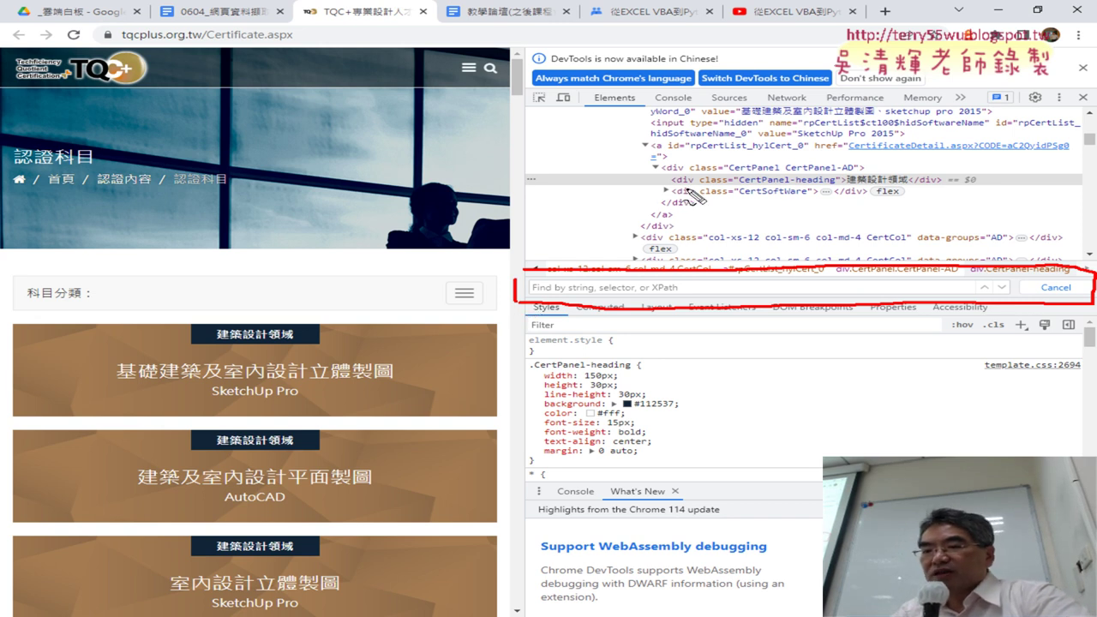
{"action": "left_click_drag", "start_coordinate": [696, 174], "coordinate": [635, 291]}
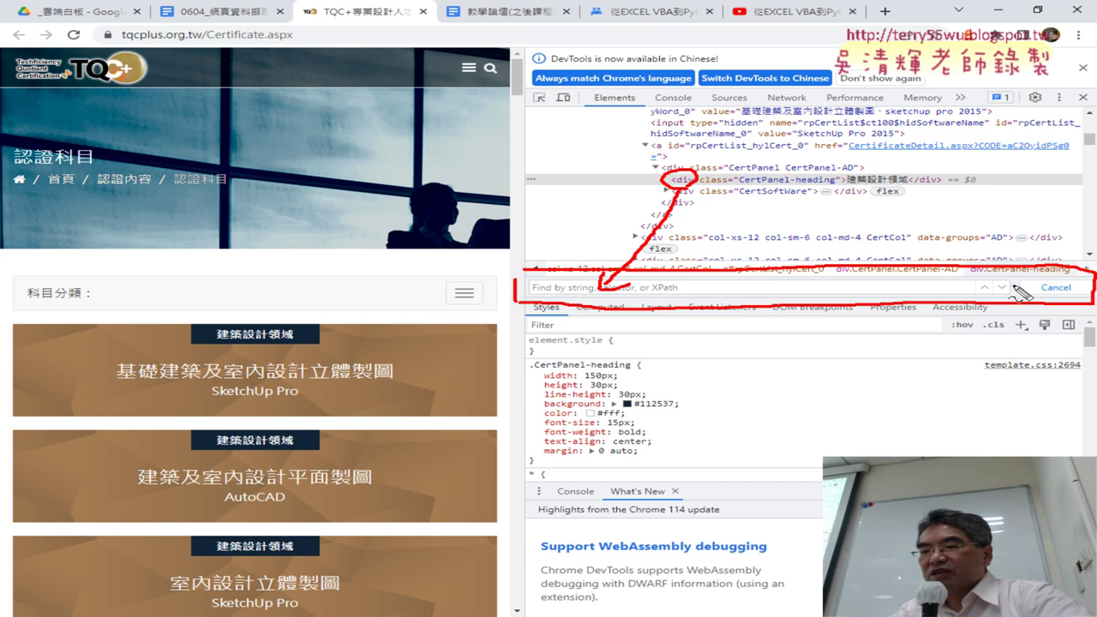
{"action": "left_click_drag", "start_coordinate": [951, 278], "coordinate": [938, 298]}
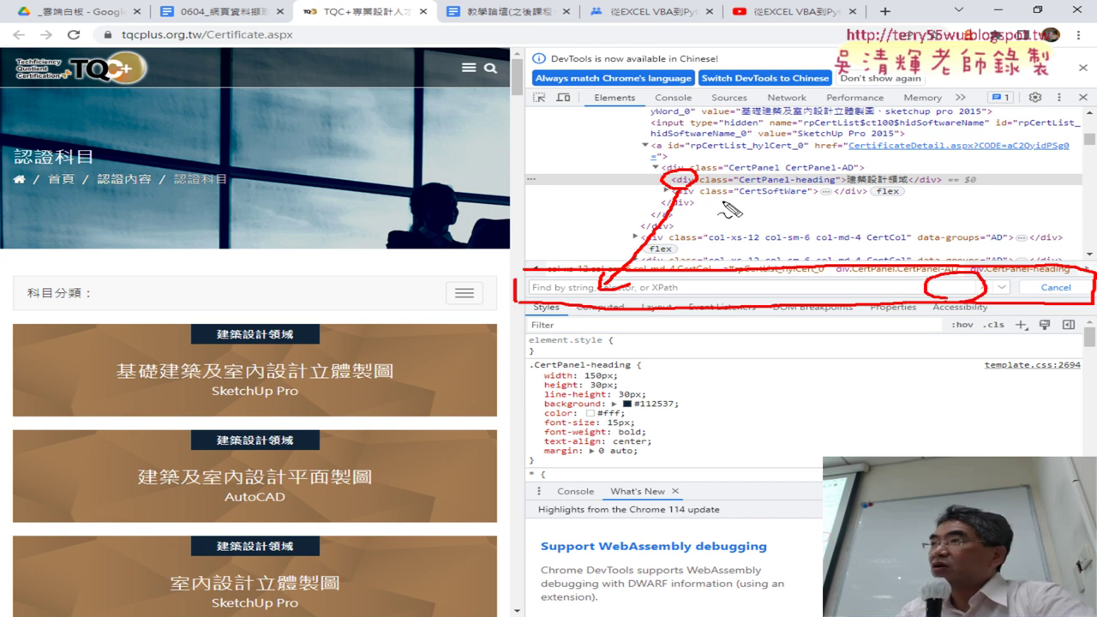
{"action": "key", "text": "Escape"}
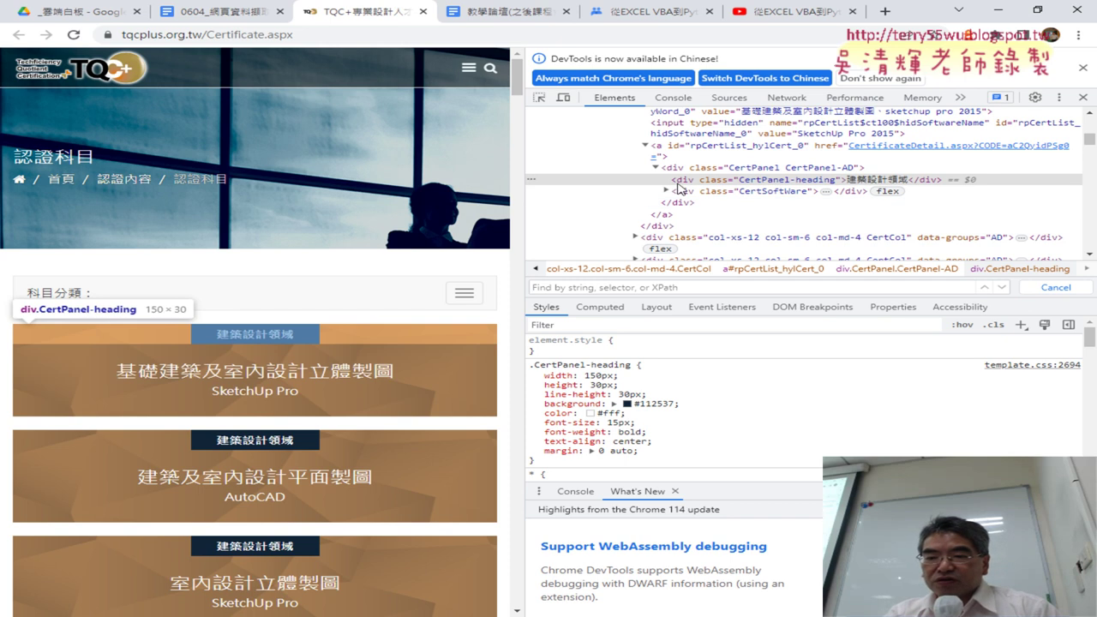
Copy the div tag name and enter '<div' in the element search.
{"action": "double_click", "coordinate": [686, 182]}
{"action": "right_click", "coordinate": [686, 182]}
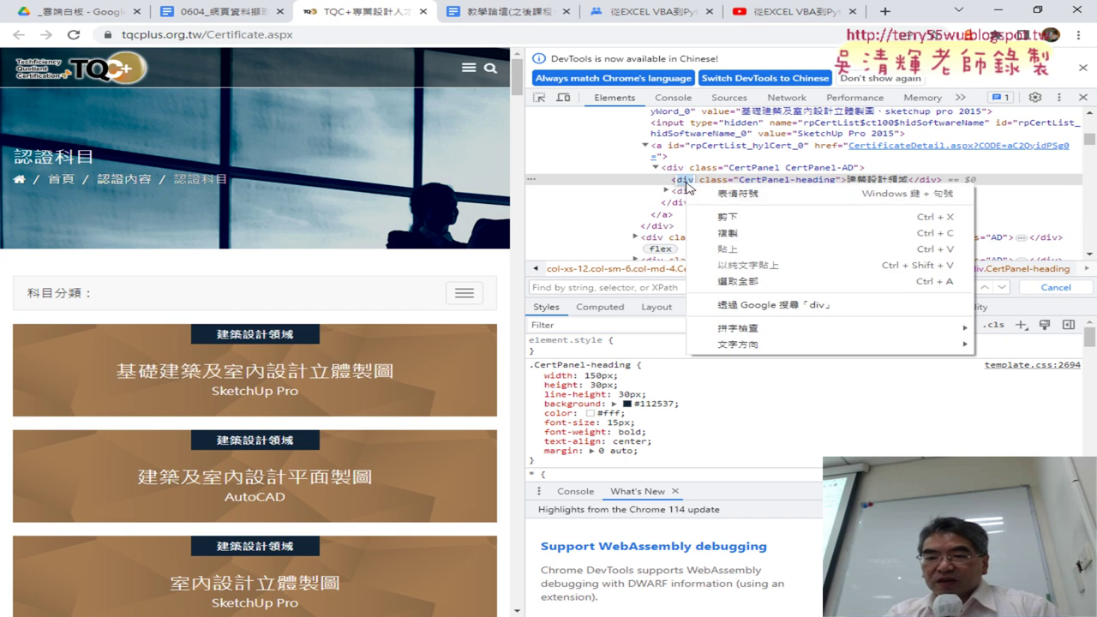
{"action": "left_click", "coordinate": [720, 238]}
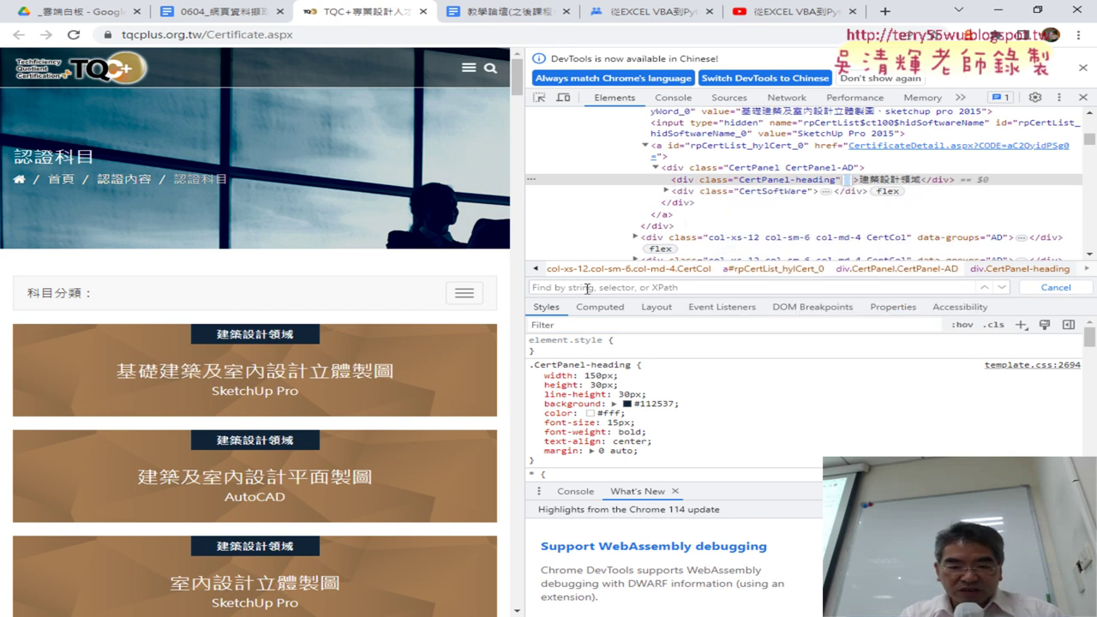
{"action": "type", "text": "<"}
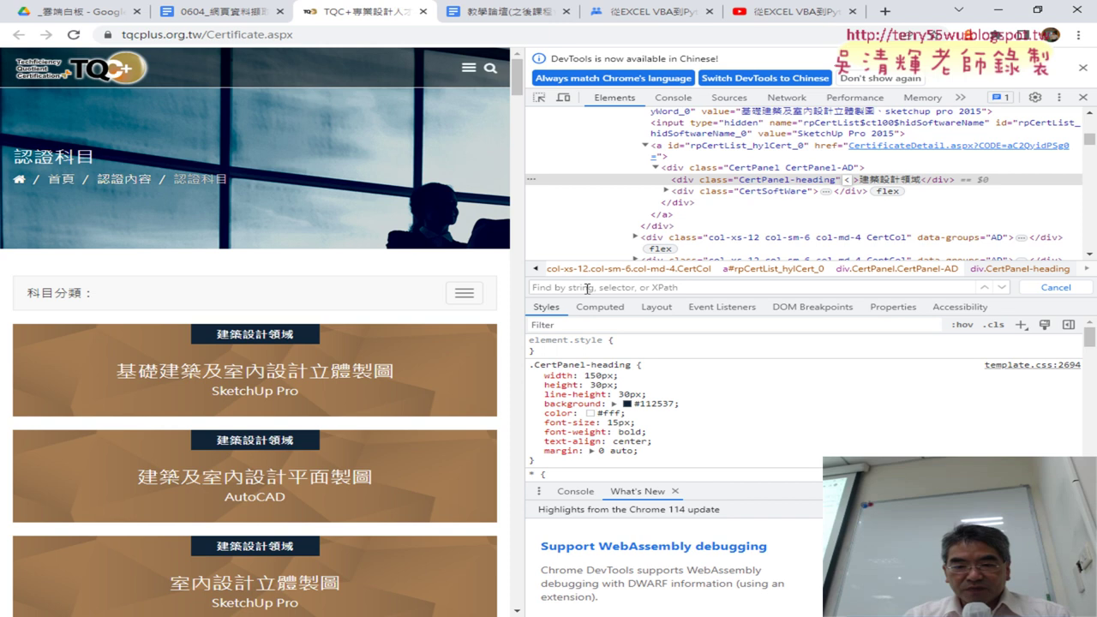
{"action": "left_click", "coordinate": [666, 287]}
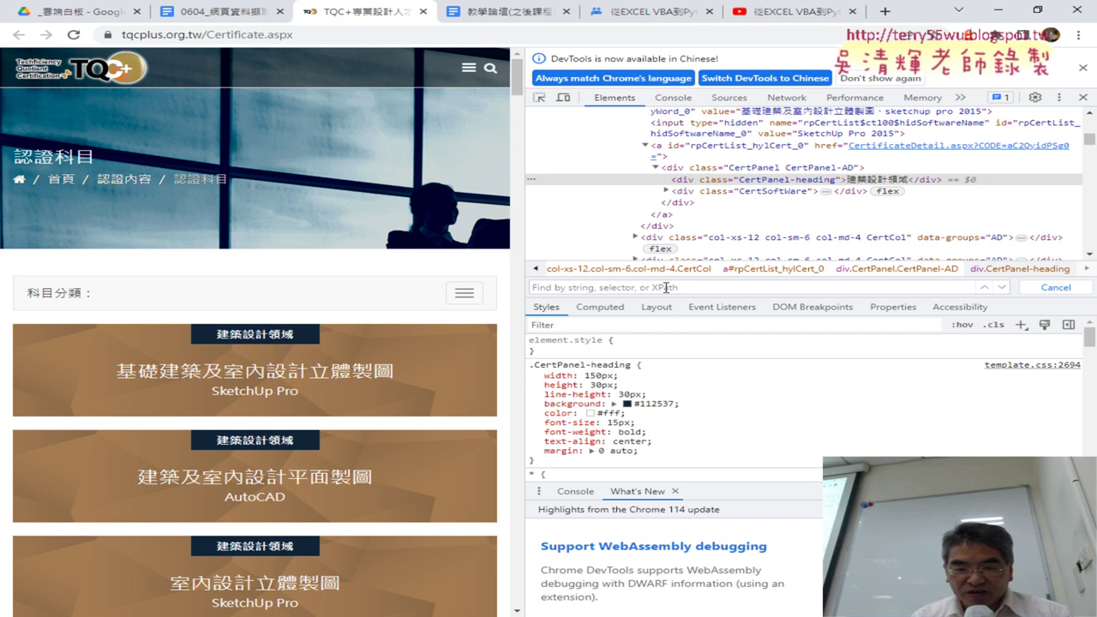
{"action": "type", "text": "<div"}
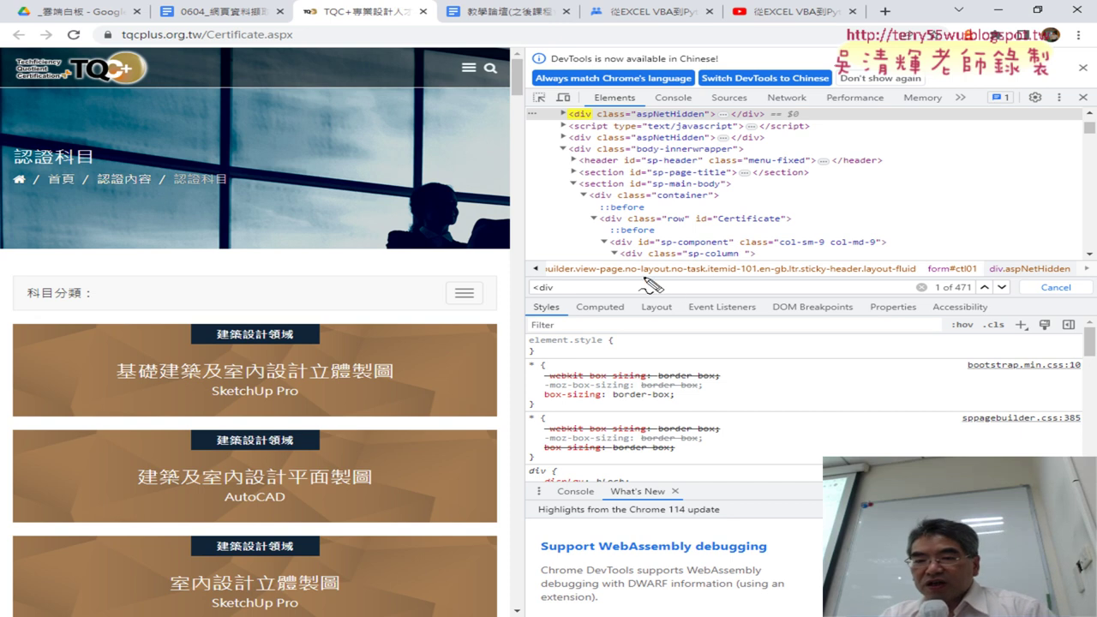
Point out the element tree, the 471 match count and the 建築設計領域 label.
{"action": "mouse_move", "coordinate": [588, 276]}
{"action": "left_mouse_down"}
{"action": "mouse_move", "coordinate": [709, 48]}
{"action": "mouse_move", "coordinate": [874, 223]}
{"action": "mouse_move", "coordinate": [693, 263]}
{"action": "left_mouse_up"}
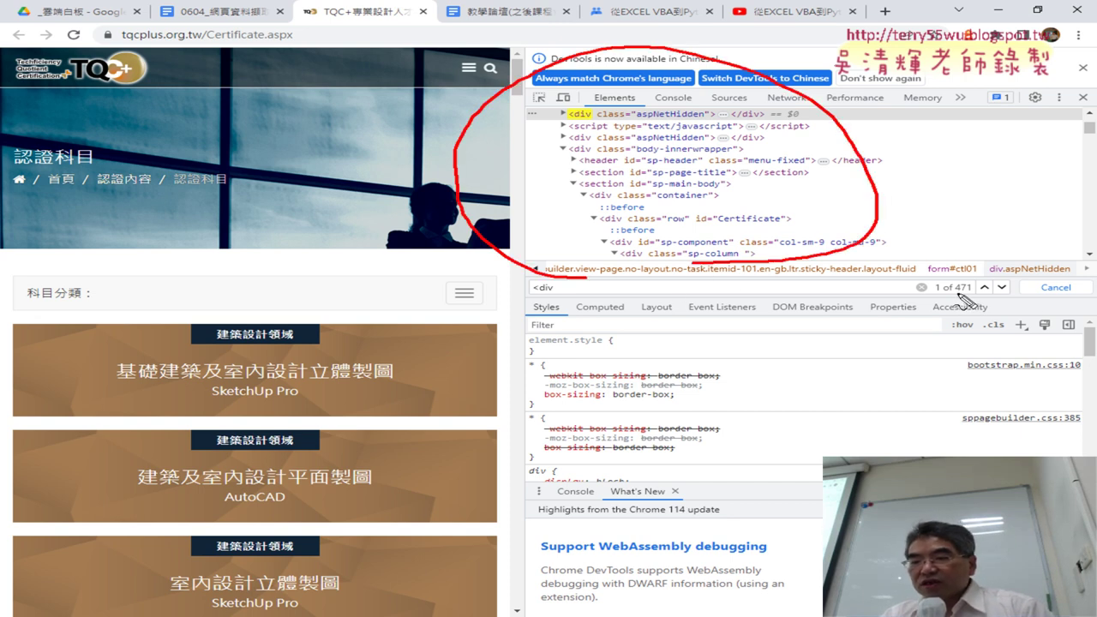
{"action": "left_click_drag", "start_coordinate": [957, 289], "coordinate": [972, 289]}
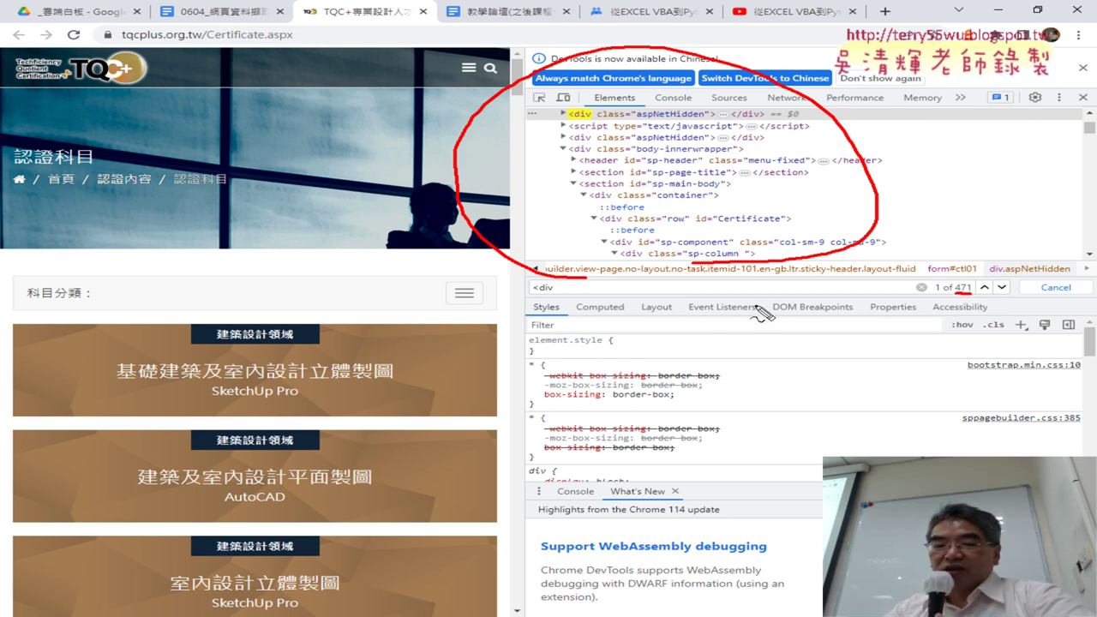
{"action": "left_click_drag", "start_coordinate": [291, 339], "coordinate": [308, 336]}
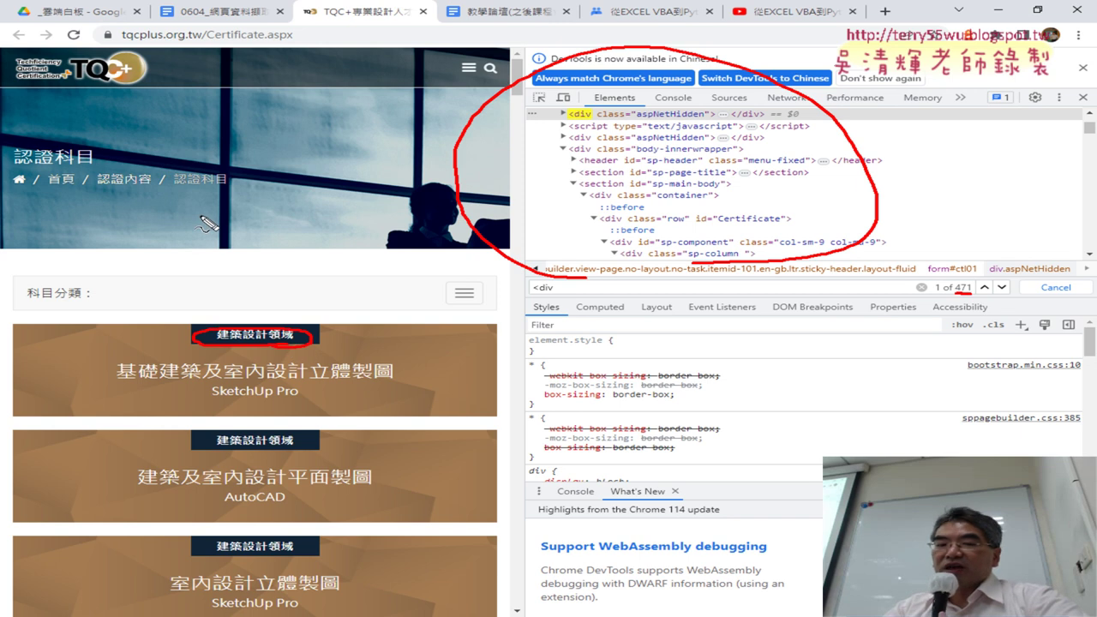
{"action": "key", "text": "Escape"}
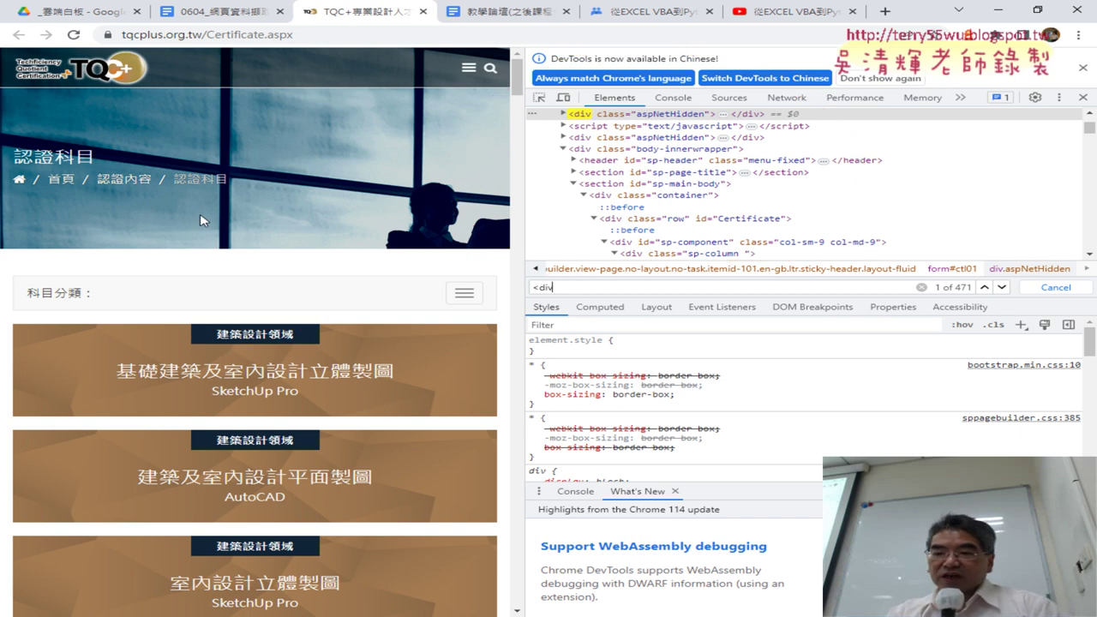
Step through the div matches to match 9, then close the search.
{"action": "left_click", "coordinate": [1002, 288]}
{"action": "left_click", "coordinate": [1003, 288]}
{"action": "left_click", "coordinate": [1003, 288]}
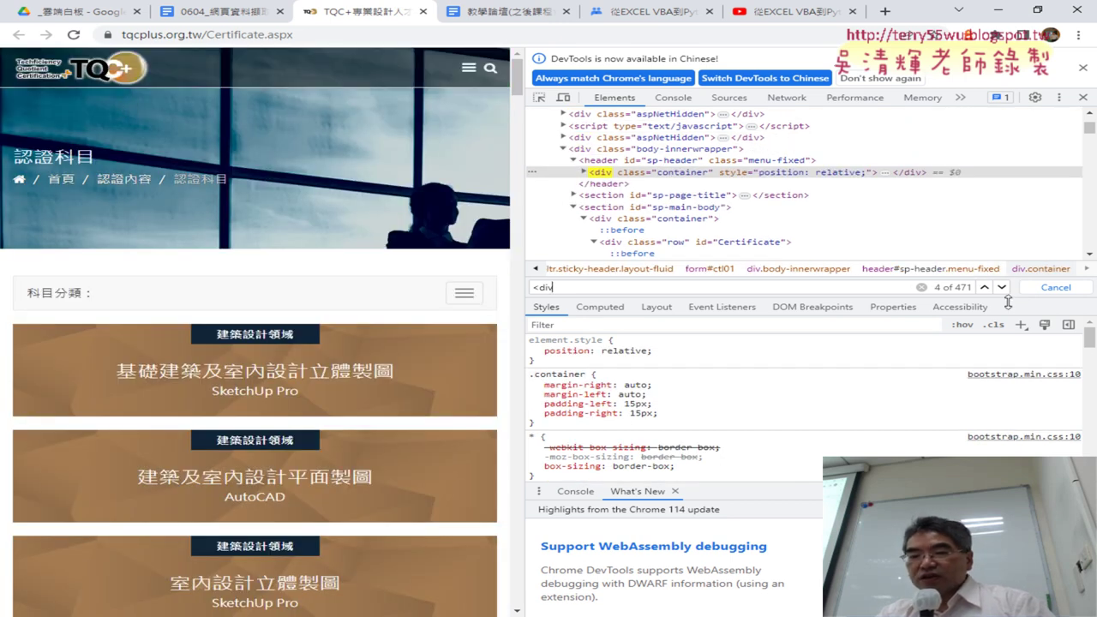
{"action": "left_click", "coordinate": [1002, 288]}
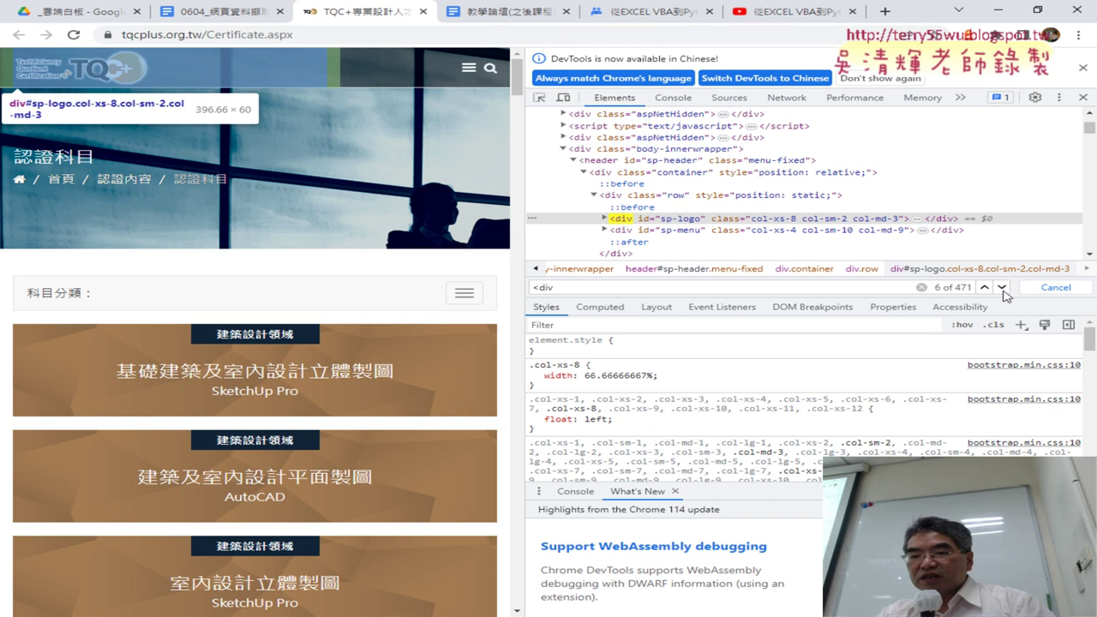
{"action": "left_click", "coordinate": [1002, 288]}
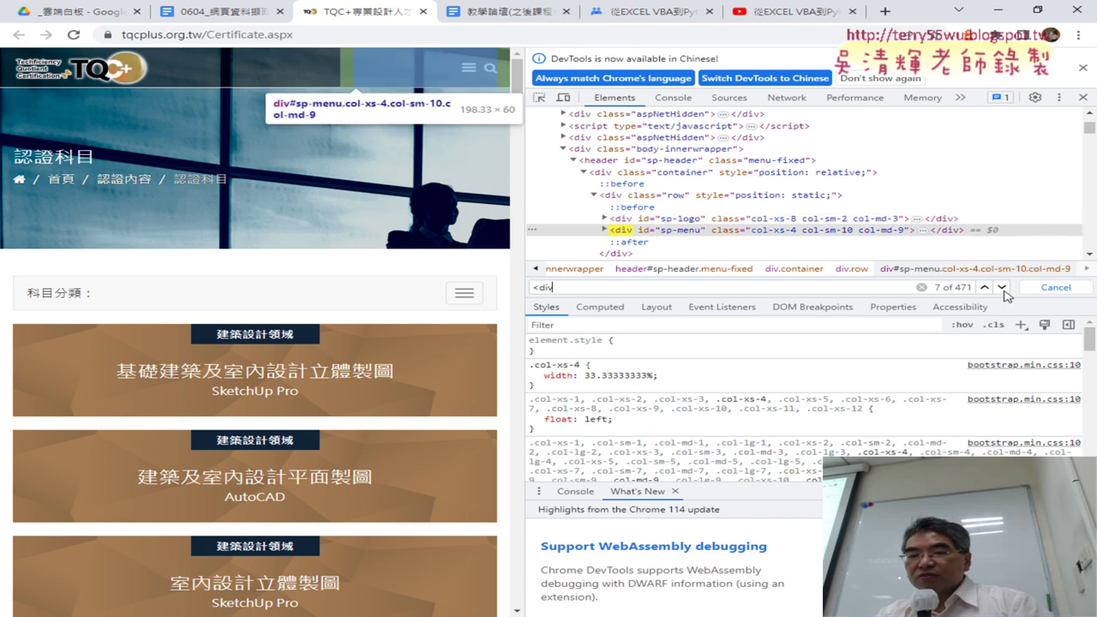
{"action": "left_click", "coordinate": [1002, 288]}
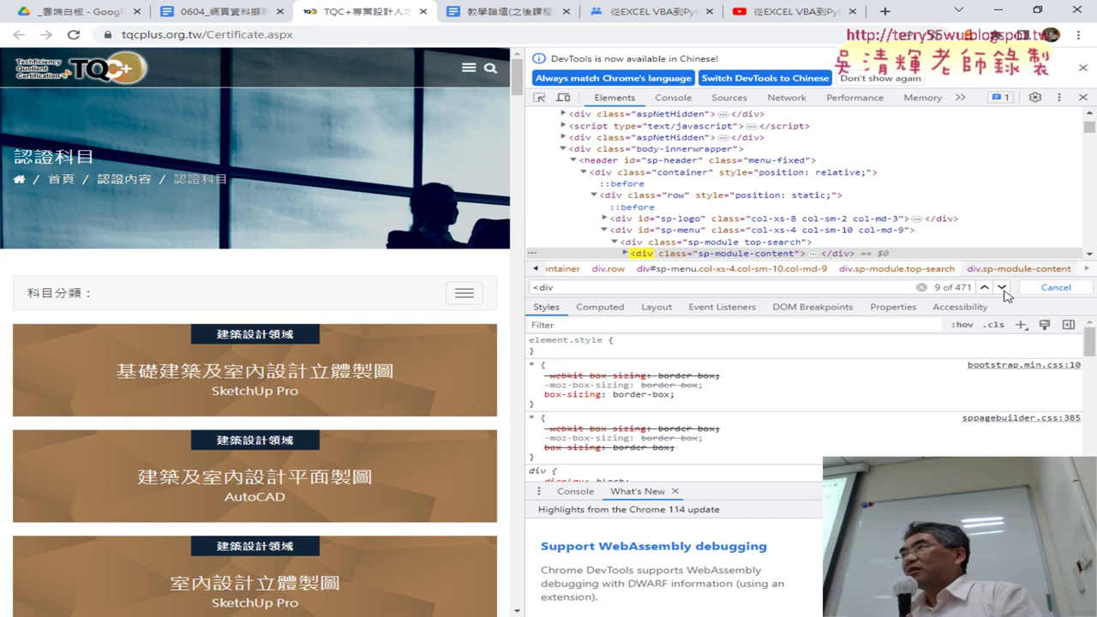
{"action": "key", "text": "Escape"}
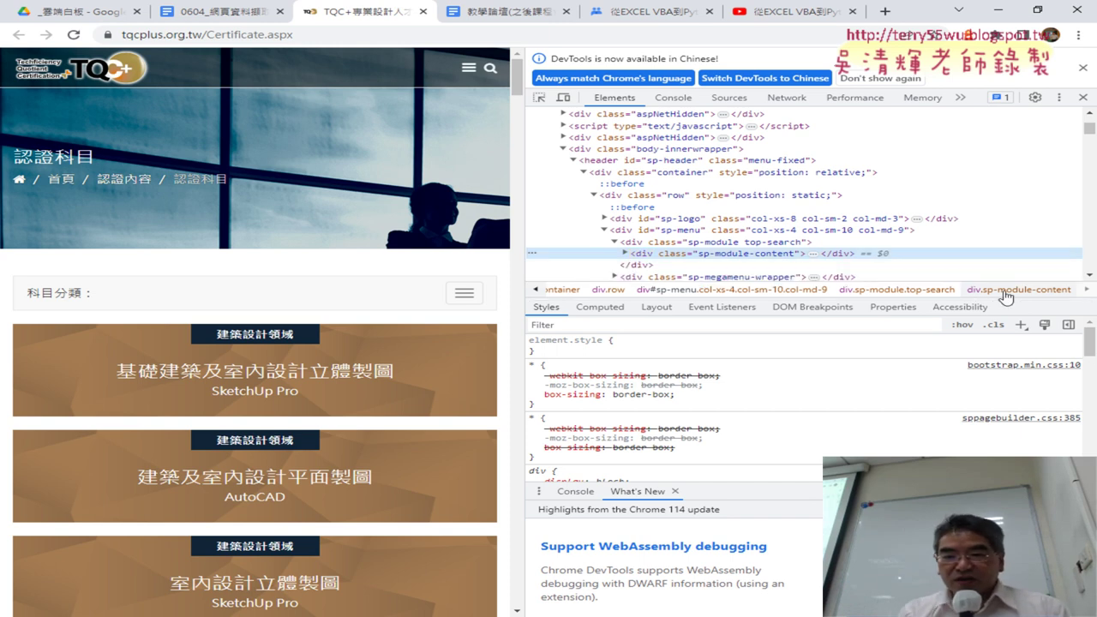
Inspect the first card's heading, copy the CertPanel-heading class name, and search for it.
{"action": "right_click", "coordinate": [256, 335]}
{"action": "left_click", "coordinate": [301, 439]}
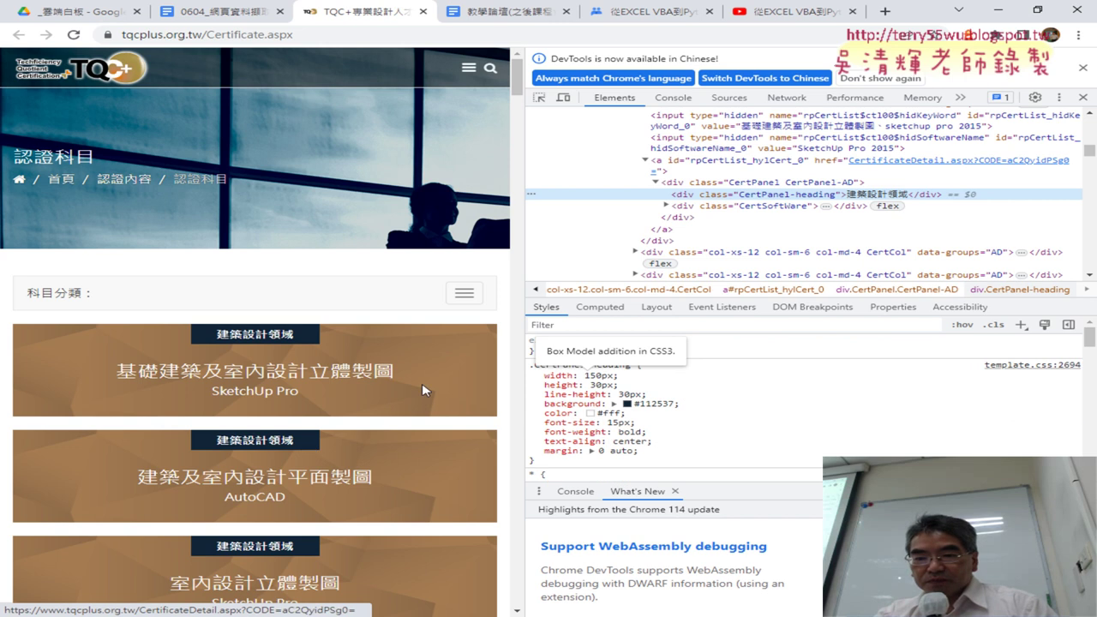
{"action": "double_click", "coordinate": [797, 201]}
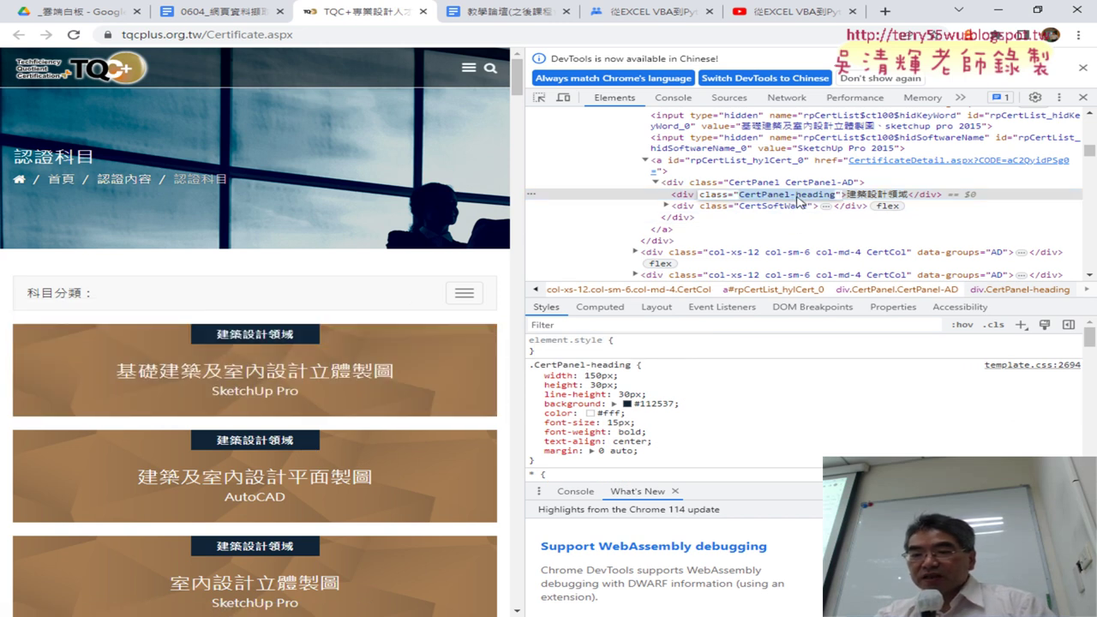
{"action": "right_click", "coordinate": [797, 201]}
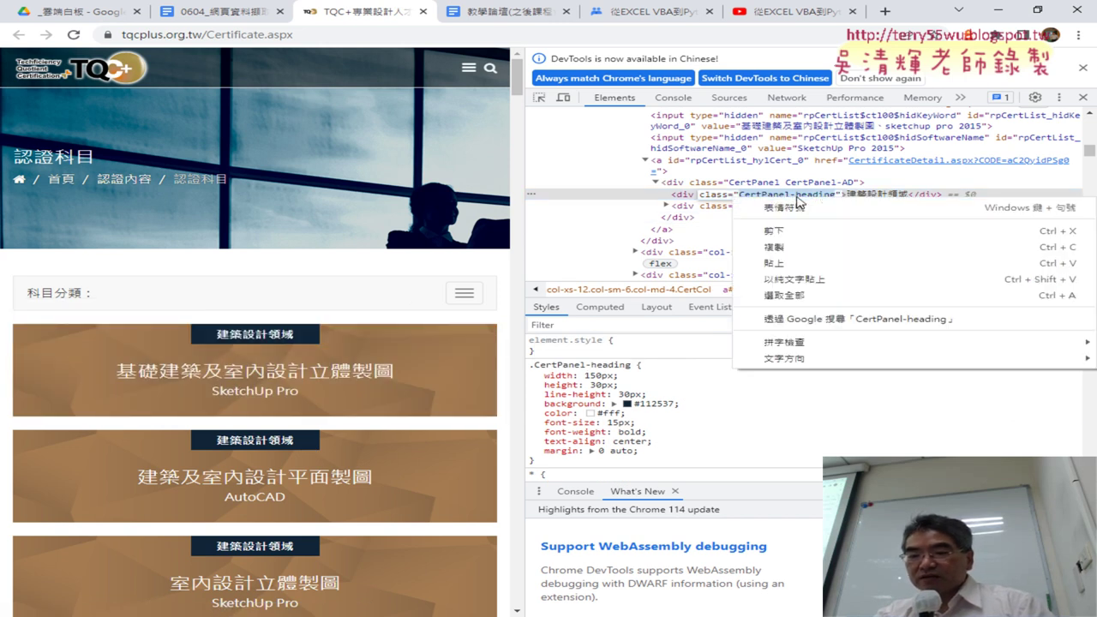
{"action": "left_click", "coordinate": [775, 248]}
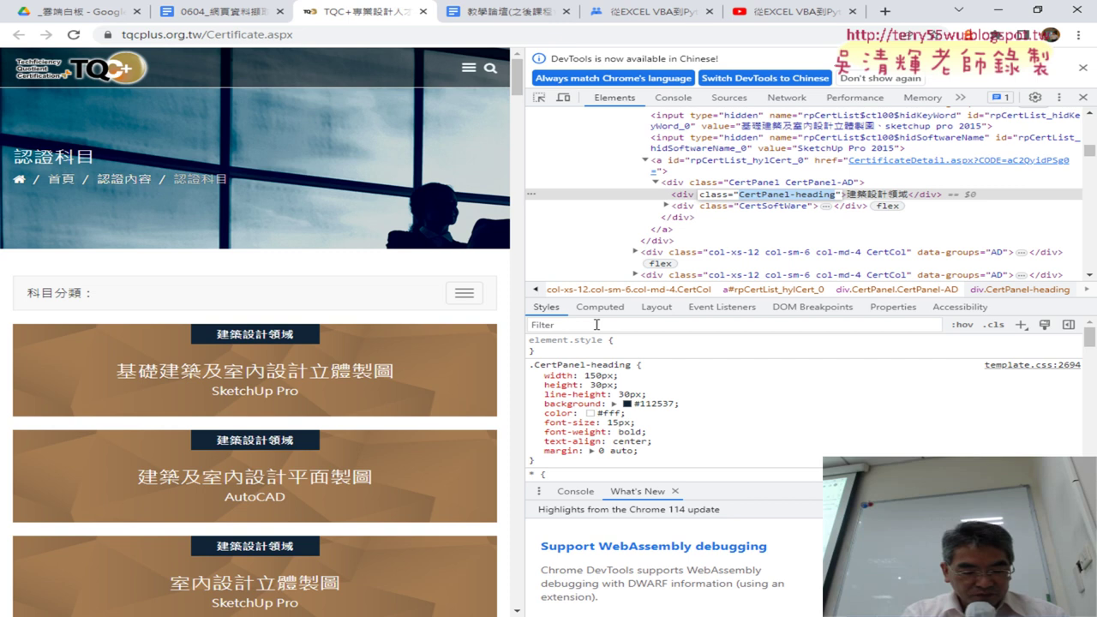
{"action": "key", "text": "ctrl+f"}
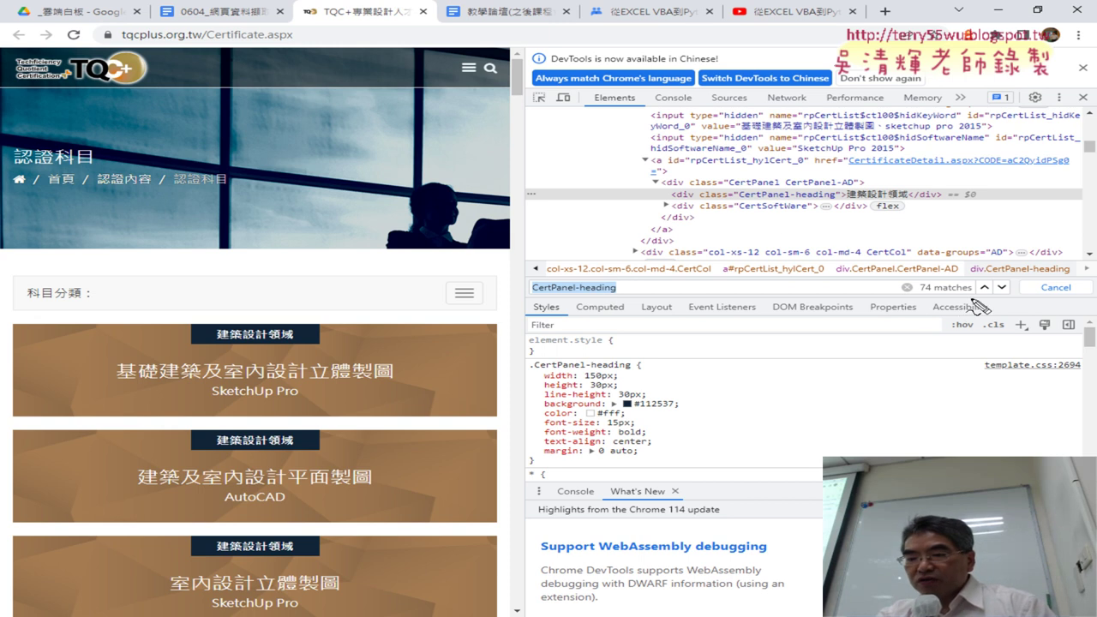
Note the 74 CertPanel-heading matches and step between matches 1 and 2.
{"action": "left_click_drag", "start_coordinate": [978, 305], "coordinate": [977, 310]}
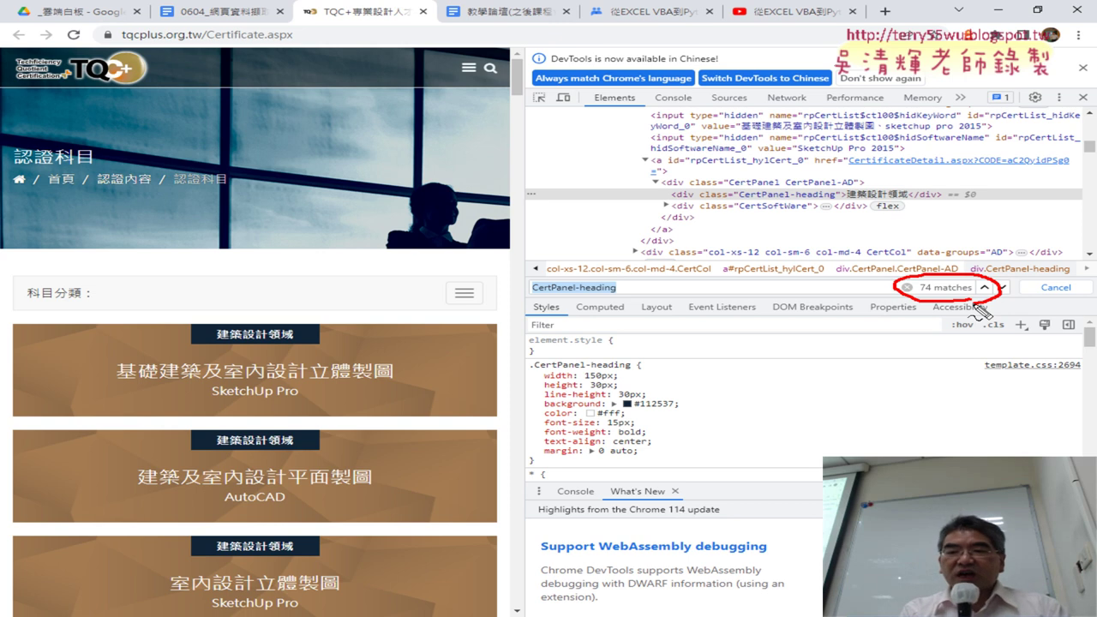
{"action": "key", "text": "Escape"}
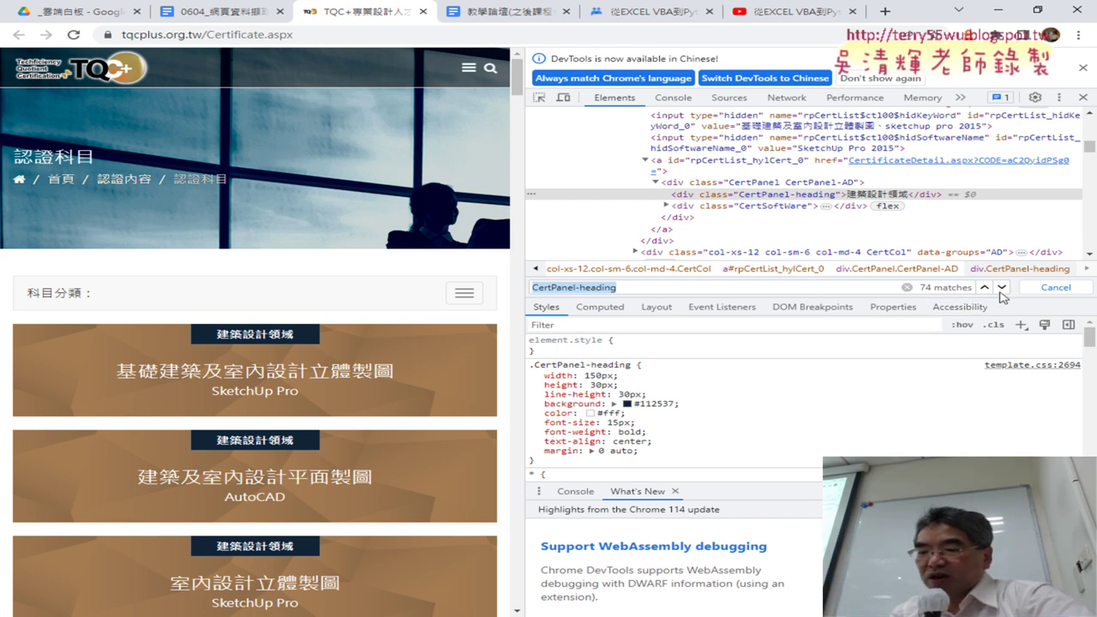
{"action": "left_click", "coordinate": [1002, 288]}
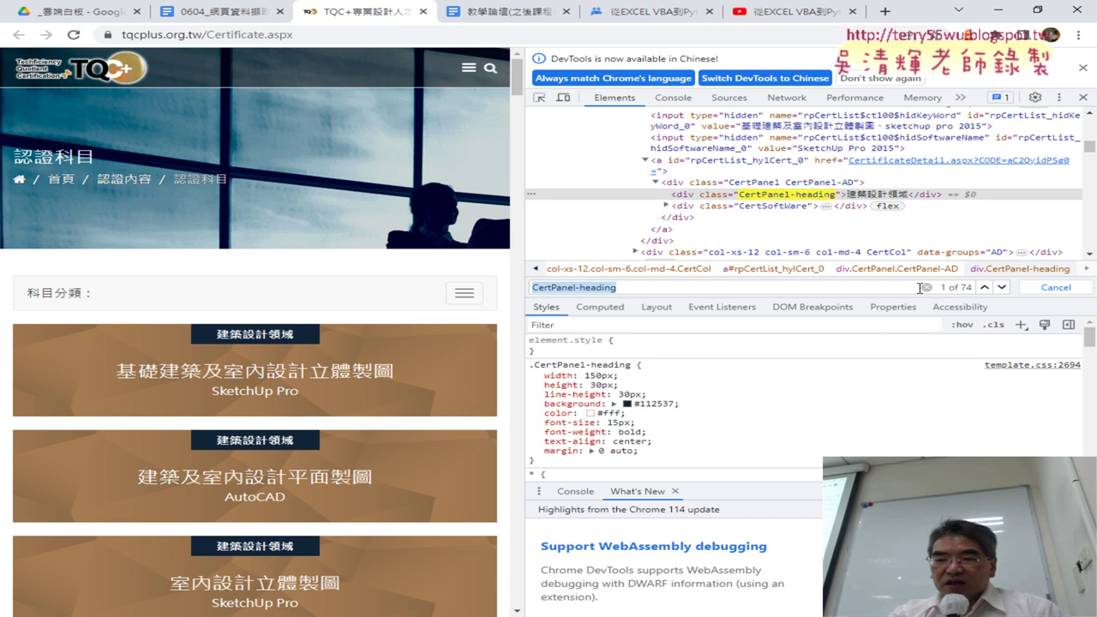
{"action": "left_click", "coordinate": [1002, 289]}
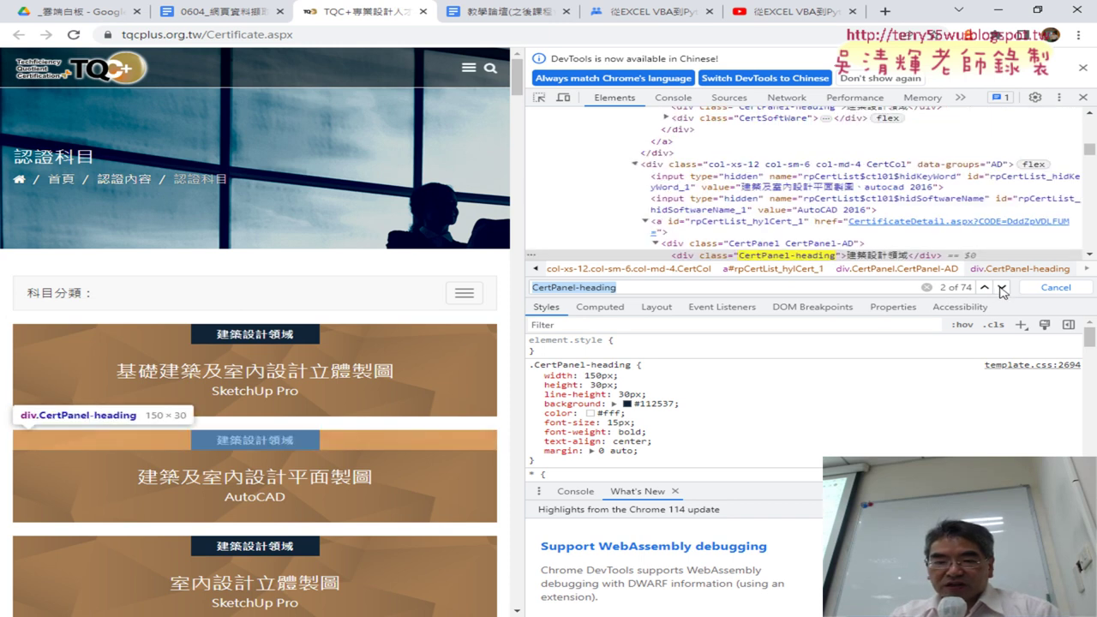
{"action": "left_click", "coordinate": [984, 289]}
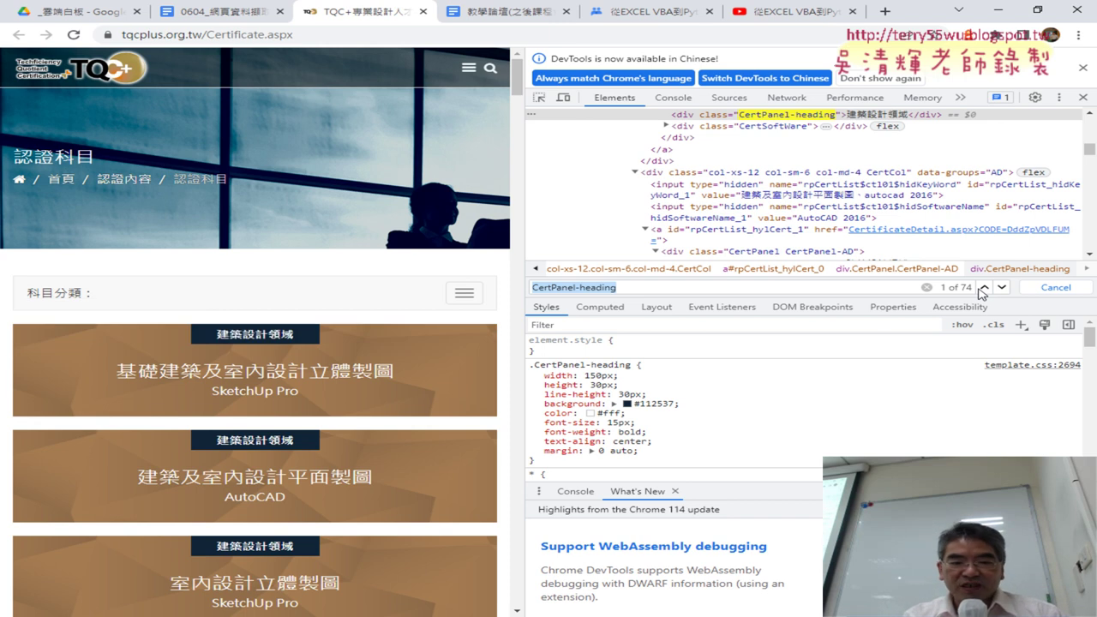
Circle the matched category headings on the cards and the 2 of 74 counter.
{"action": "left_click_drag", "start_coordinate": [316, 351], "coordinate": [300, 353]}
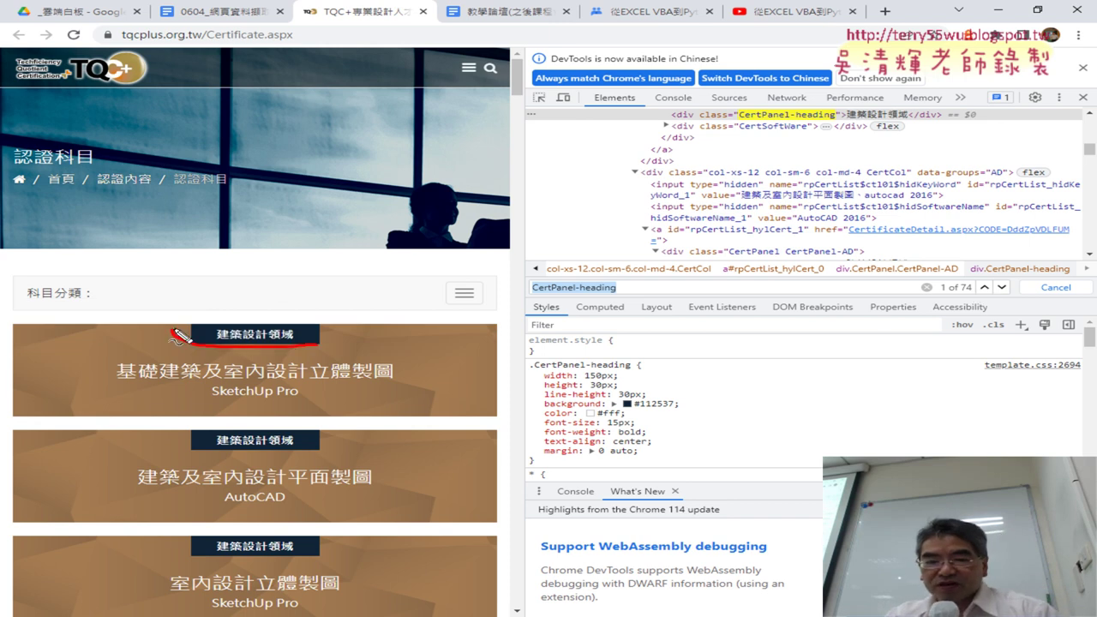
{"action": "left_click_drag", "start_coordinate": [242, 312], "coordinate": [234, 341]}
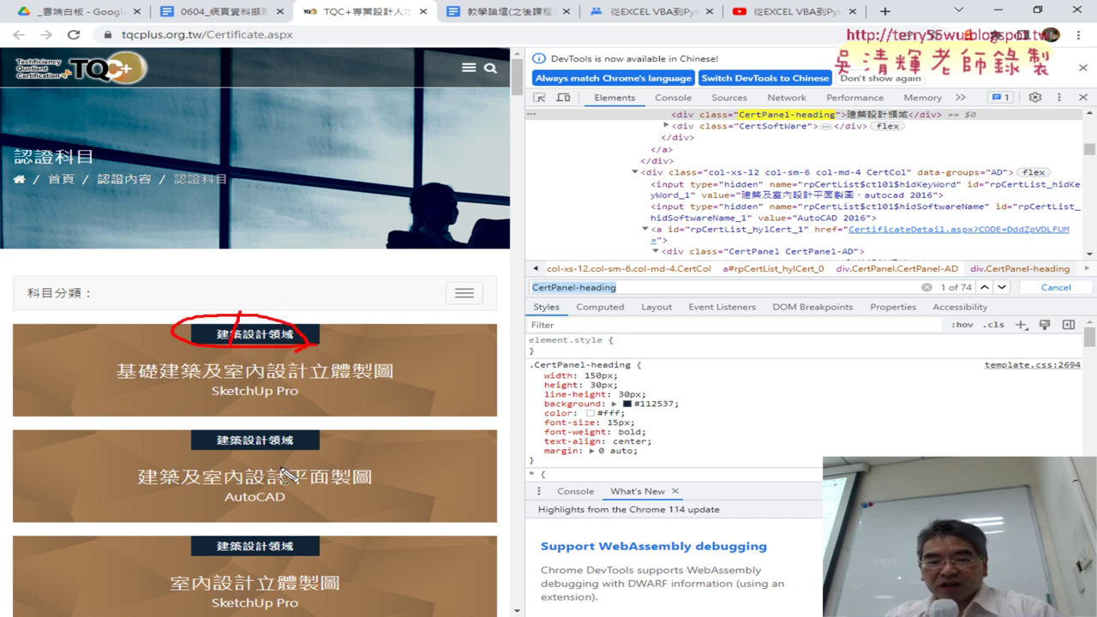
{"action": "left_click_drag", "start_coordinate": [288, 426], "coordinate": [289, 440]}
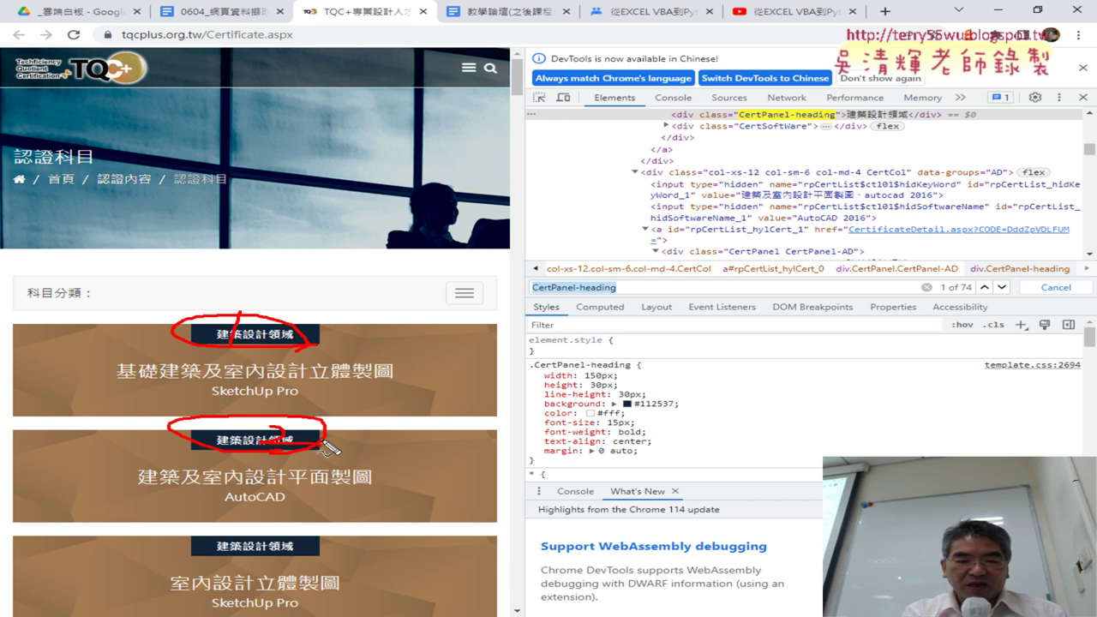
{"action": "key", "text": "Escape"}
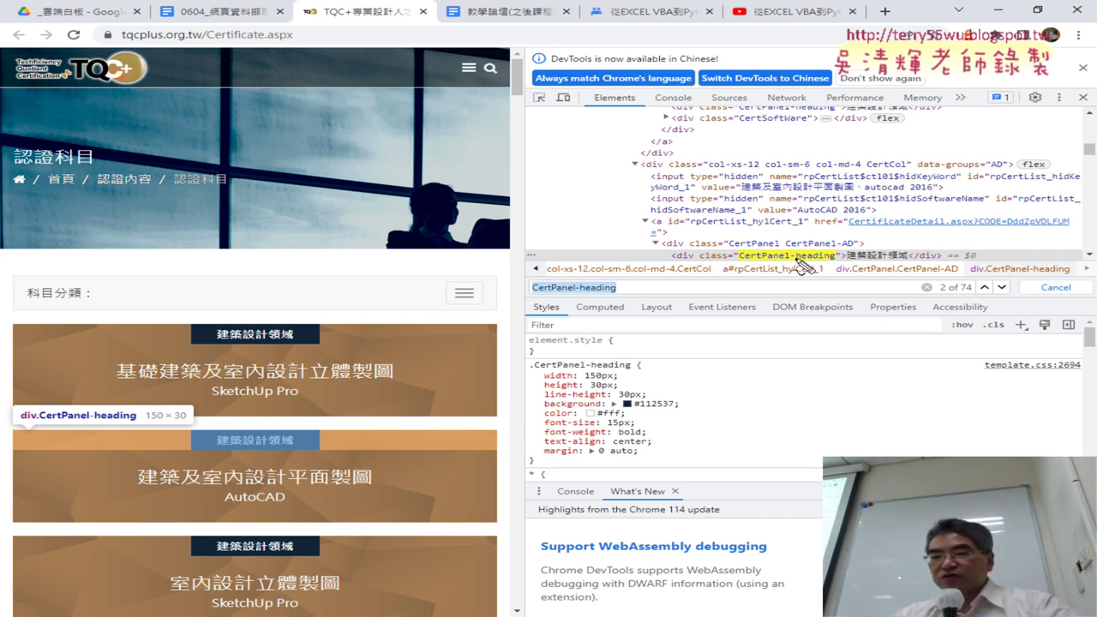
{"action": "left_click_drag", "start_coordinate": [977, 307], "coordinate": [968, 311]}
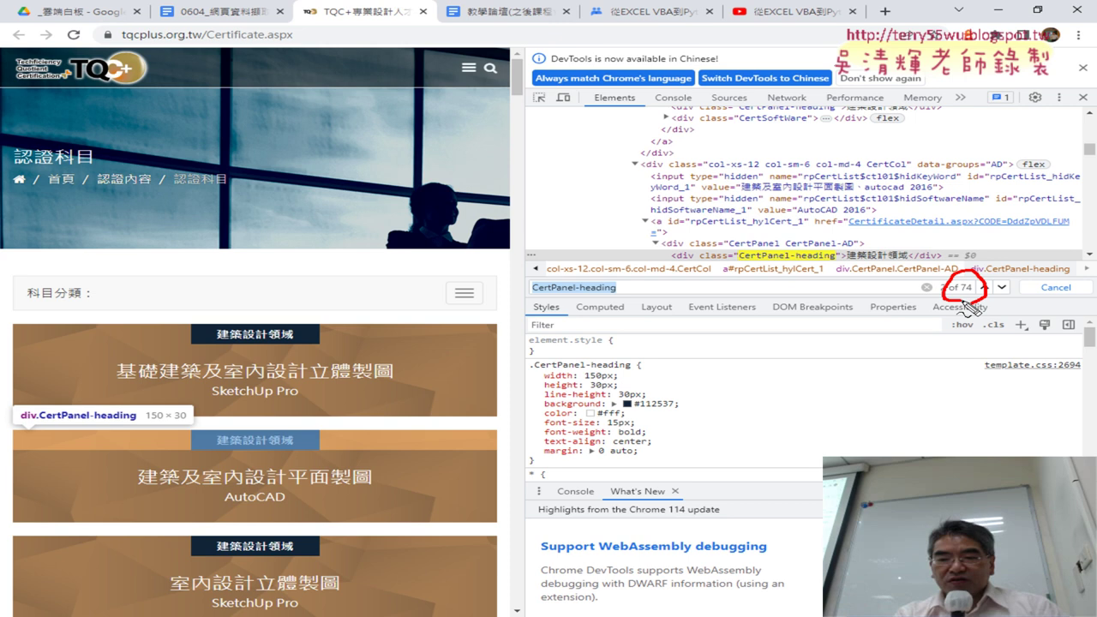
{"action": "key", "text": "Escape"}
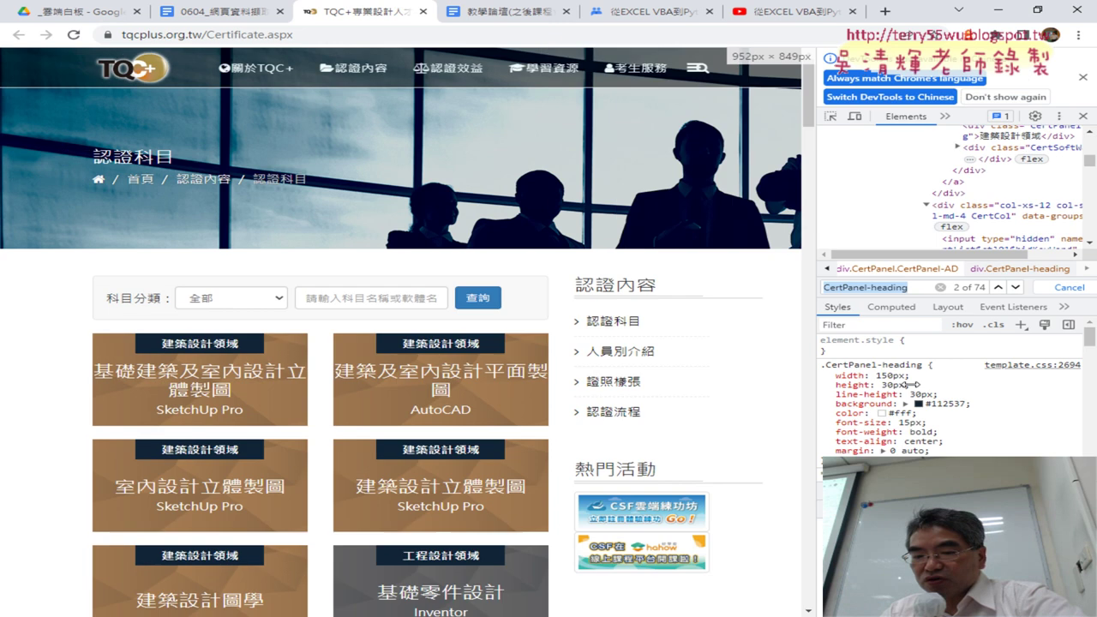
Inspect the first card's h4 certificate name 基礎建築及室內設計立體製圖 in DevTools, resizing the panel around it.
{"action": "left_click_drag", "start_coordinate": [520, 369], "coordinate": [883, 385]}
{"action": "right_click", "coordinate": [142, 393]}
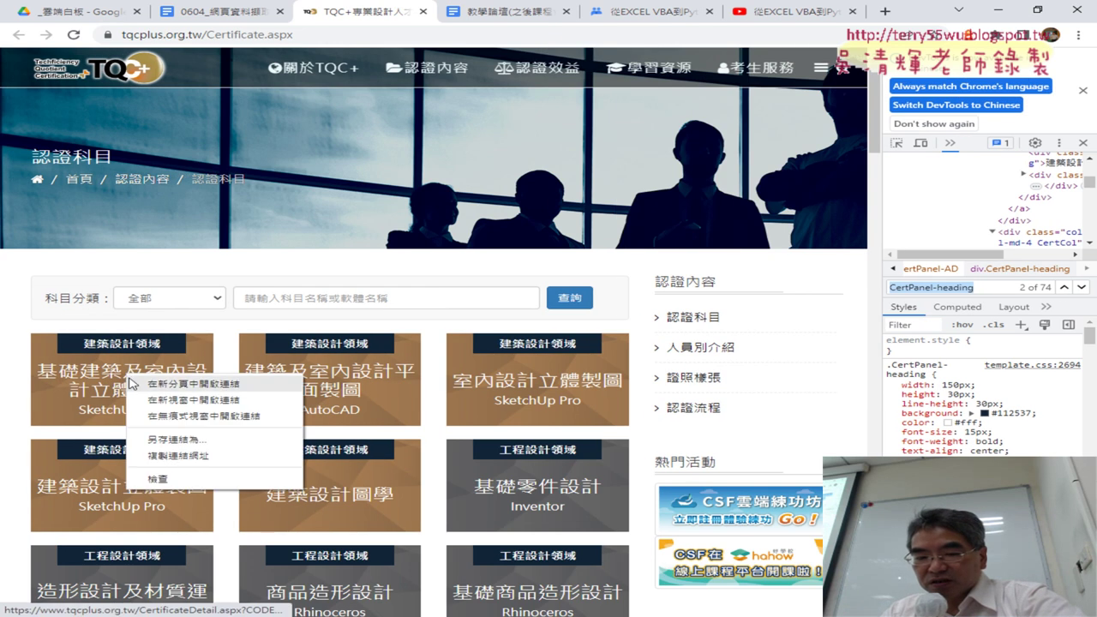
{"action": "left_click", "coordinate": [169, 481]}
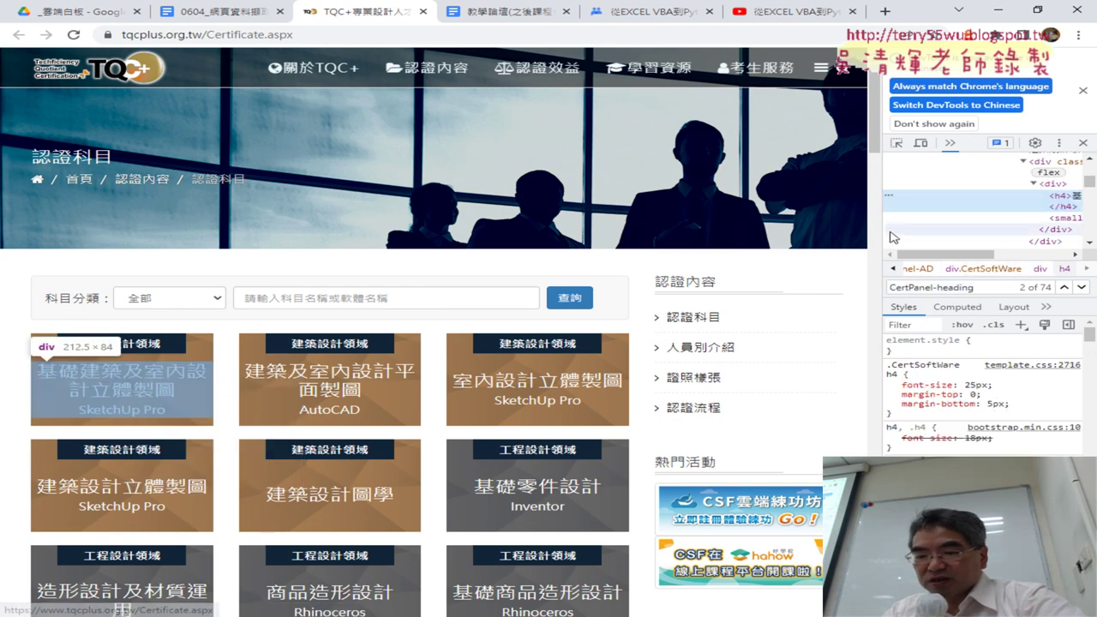
{"action": "left_click_drag", "start_coordinate": [884, 236], "coordinate": [579, 230]}
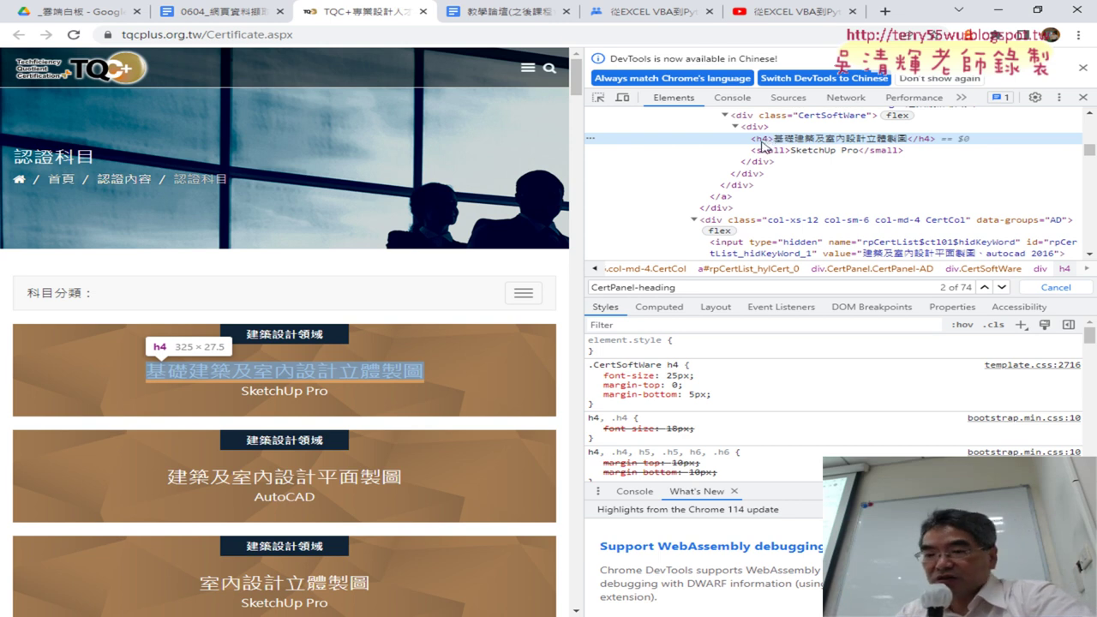
Copy the h4 tag name and search the Elements tree for h4.
{"action": "right_click", "coordinate": [764, 143]}
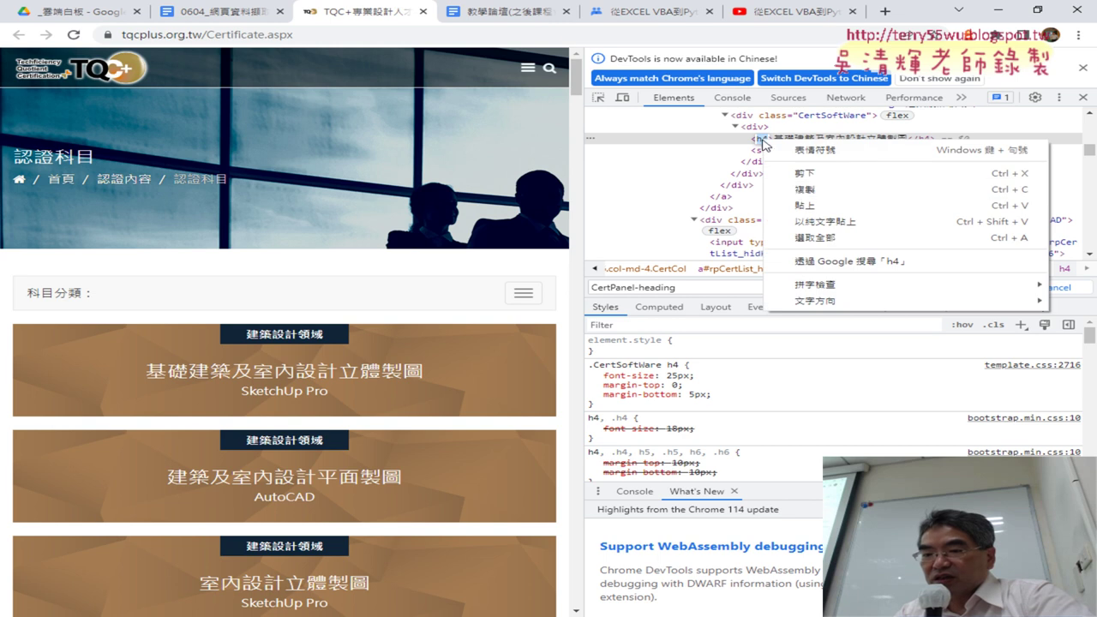
{"action": "left_click", "coordinate": [800, 196]}
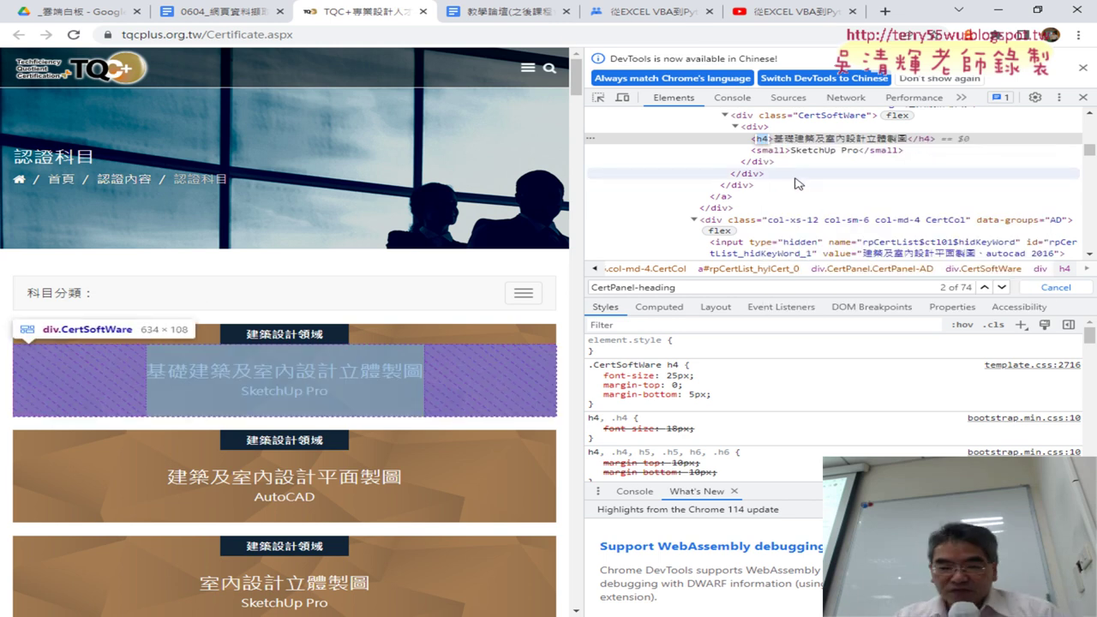
{"action": "key", "text": "ctrl+f"}
{"action": "key", "text": "BackSpace"}
{"action": "type", "text": "<"}
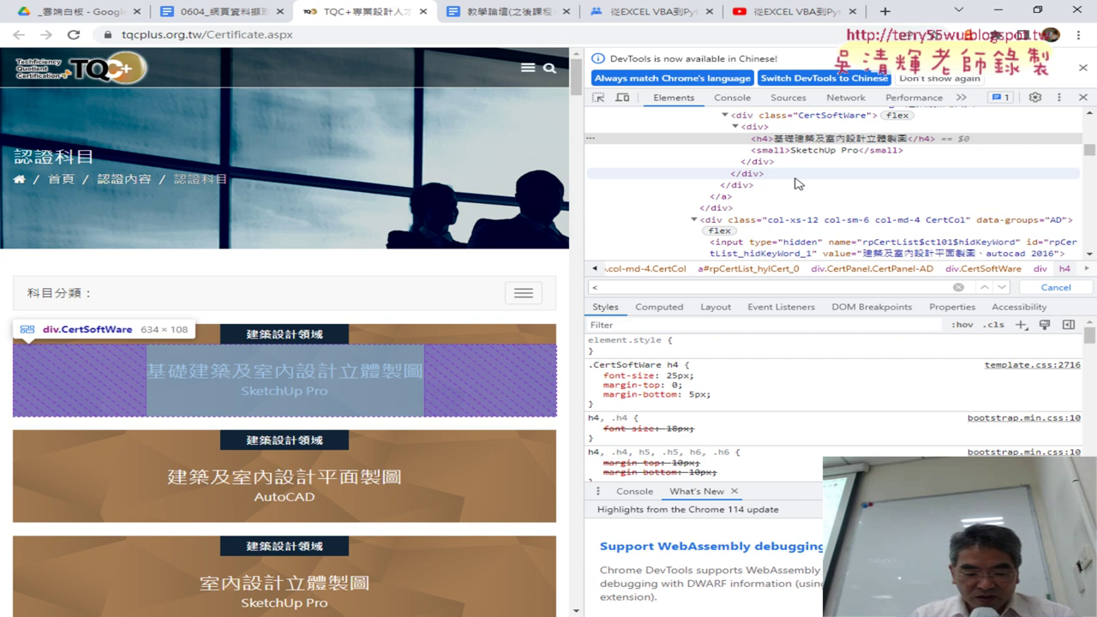
{"action": "type", "text": "h4"}
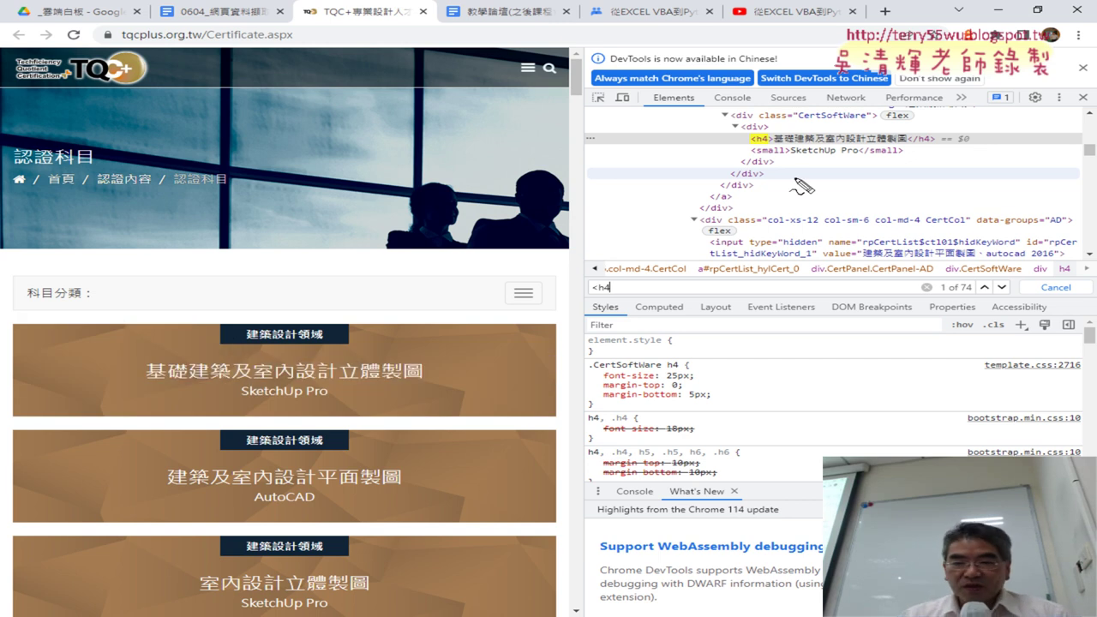
Mark the h4 tag, the search term and the 74-match count with the pen, then clear the marks.
{"action": "left_click_drag", "start_coordinate": [769, 147], "coordinate": [778, 143]}
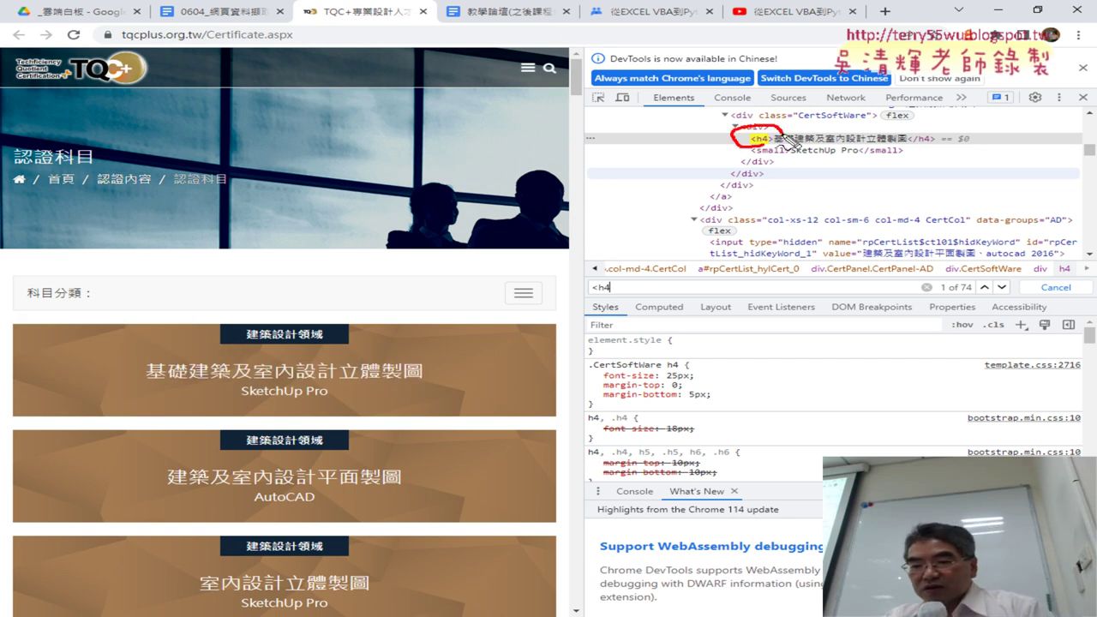
{"action": "left_click_drag", "start_coordinate": [619, 280], "coordinate": [610, 305]}
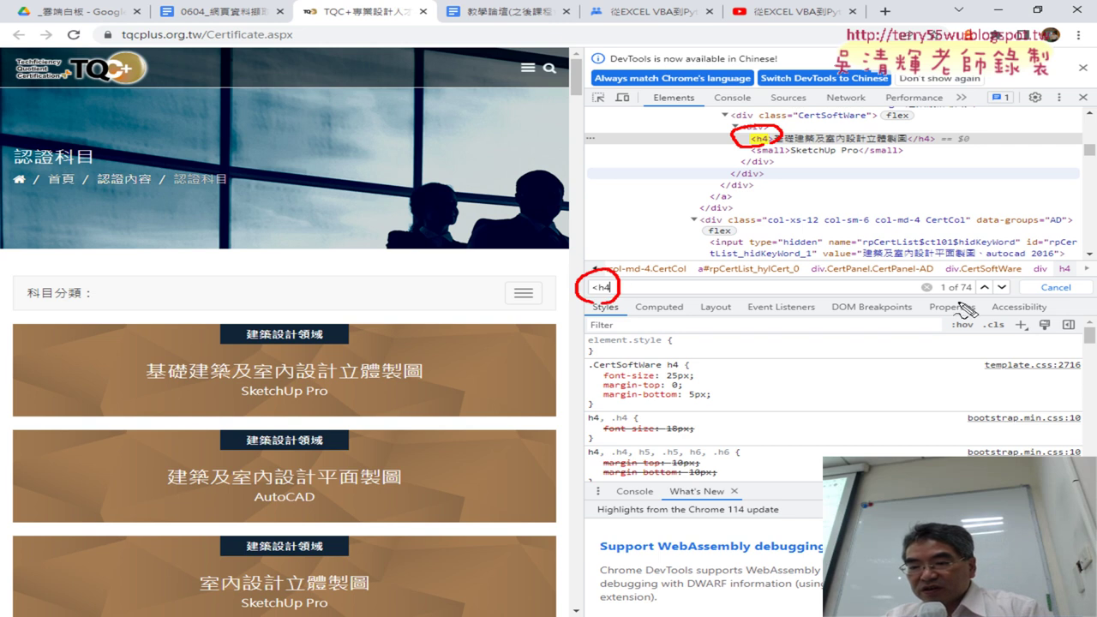
{"action": "left_click_drag", "start_coordinate": [967, 298], "coordinate": [977, 288]}
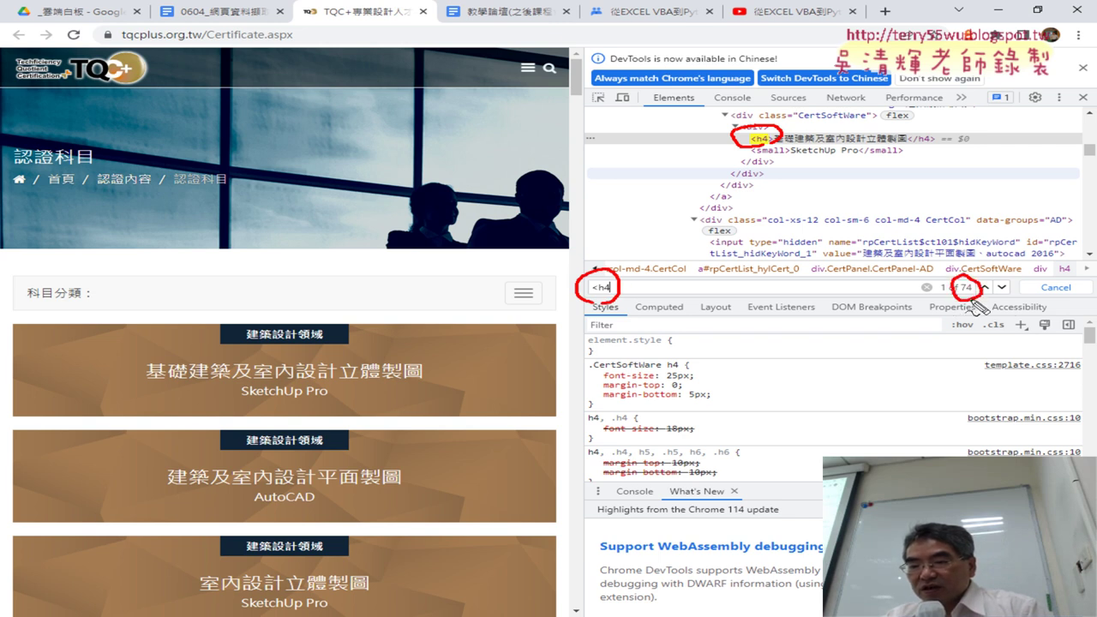
{"action": "mouse_move", "coordinate": [628, 257]}
{"action": "left_mouse_down"}
{"action": "mouse_move", "coordinate": [943, 236]}
{"action": "mouse_move", "coordinate": [967, 276]}
{"action": "left_mouse_up"}
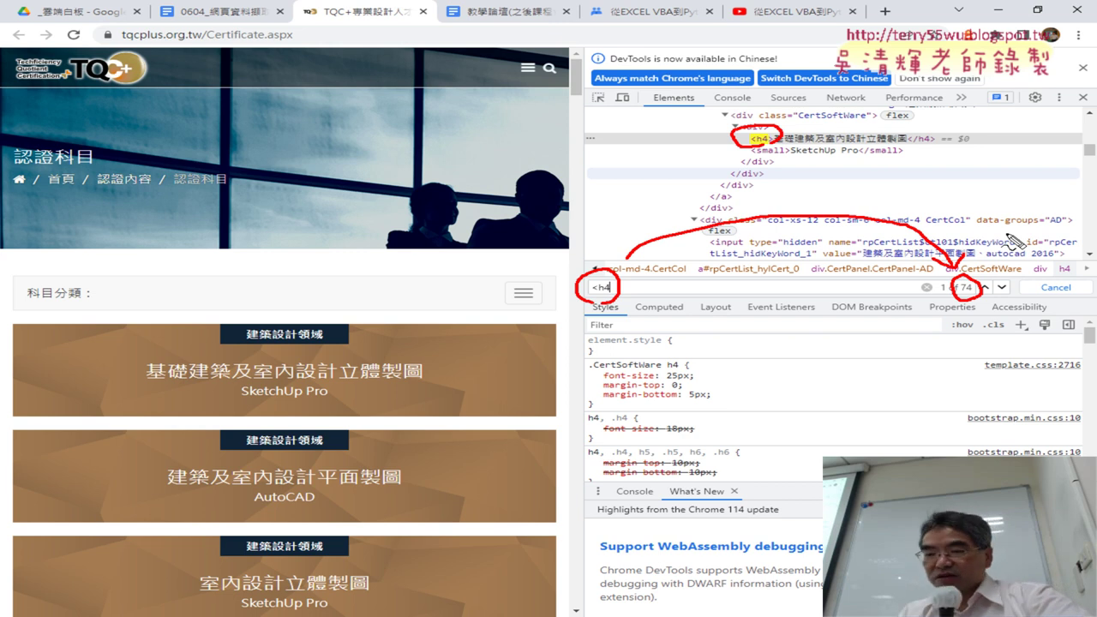
{"action": "key", "text": "Escape"}
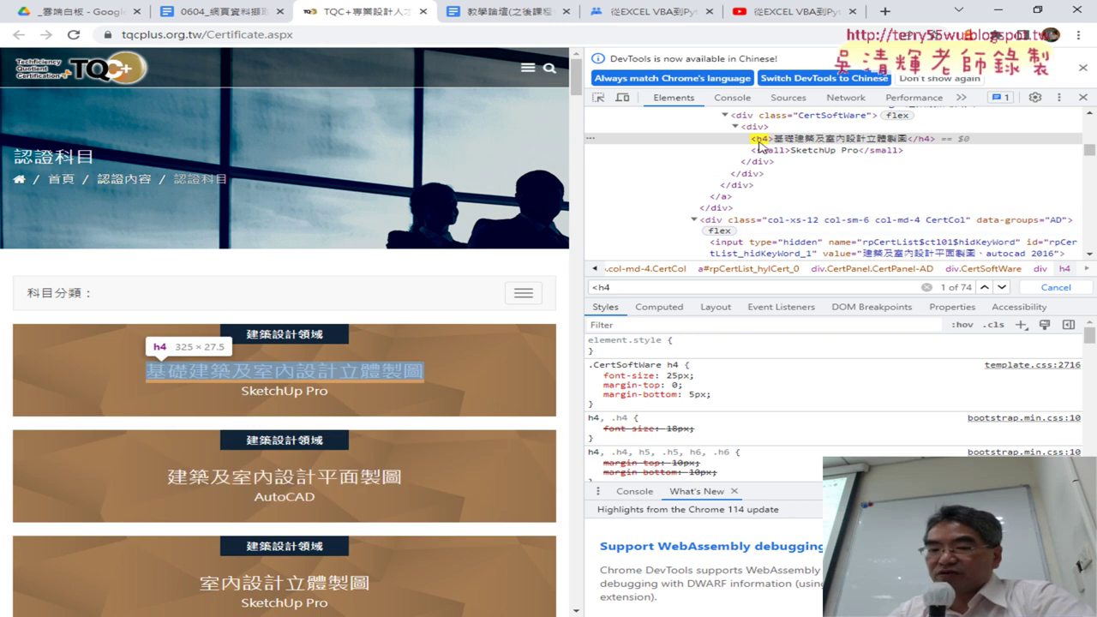
Inspect the SketchUp Pro label and change the element search from h4 to small, also 74 matches.
{"action": "right_click", "coordinate": [290, 393]}
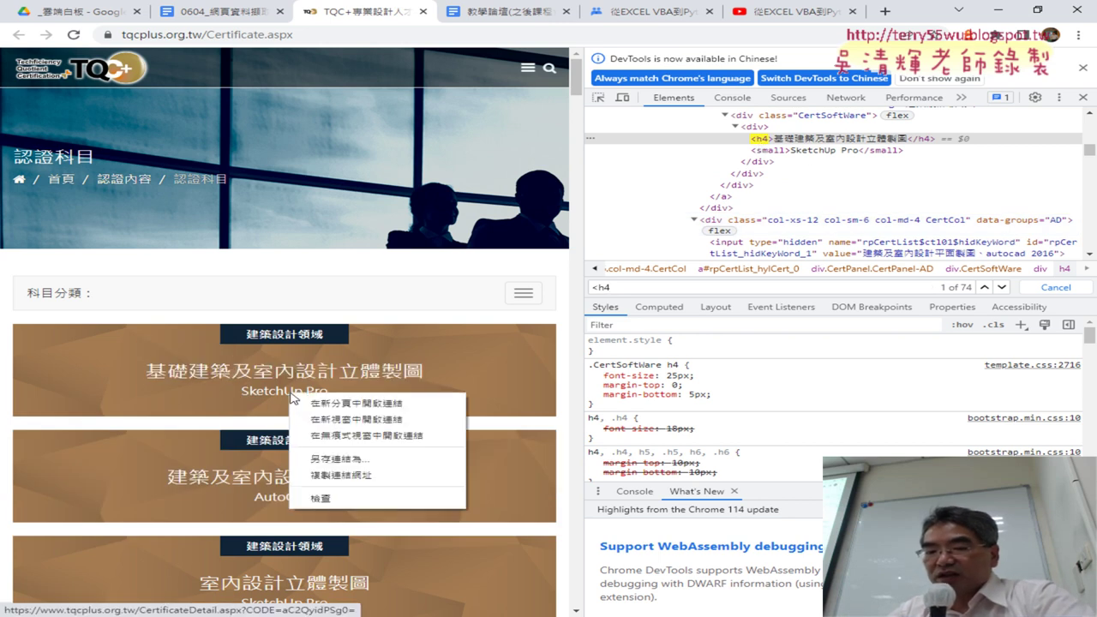
{"action": "left_click", "coordinate": [343, 508]}
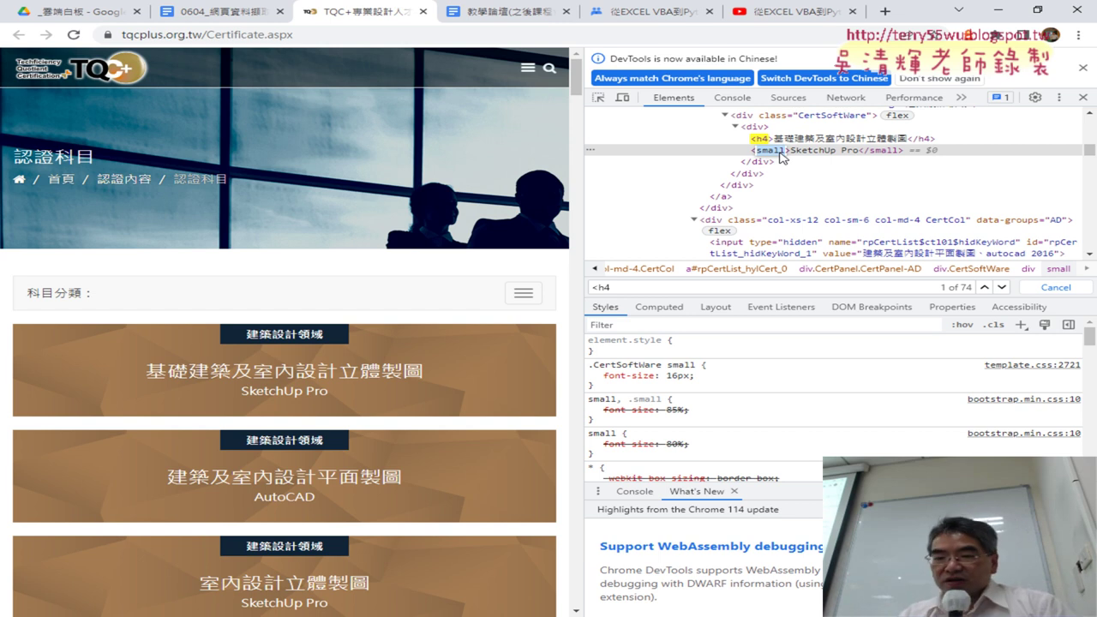
{"action": "right_click", "coordinate": [778, 156]}
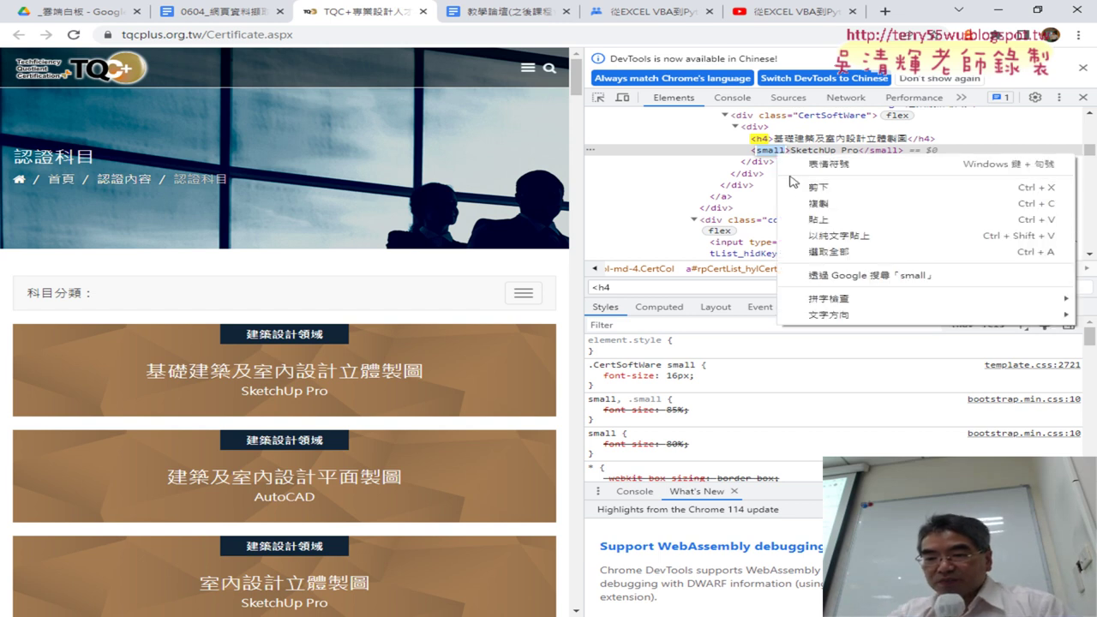
{"action": "left_click", "coordinate": [812, 208]}
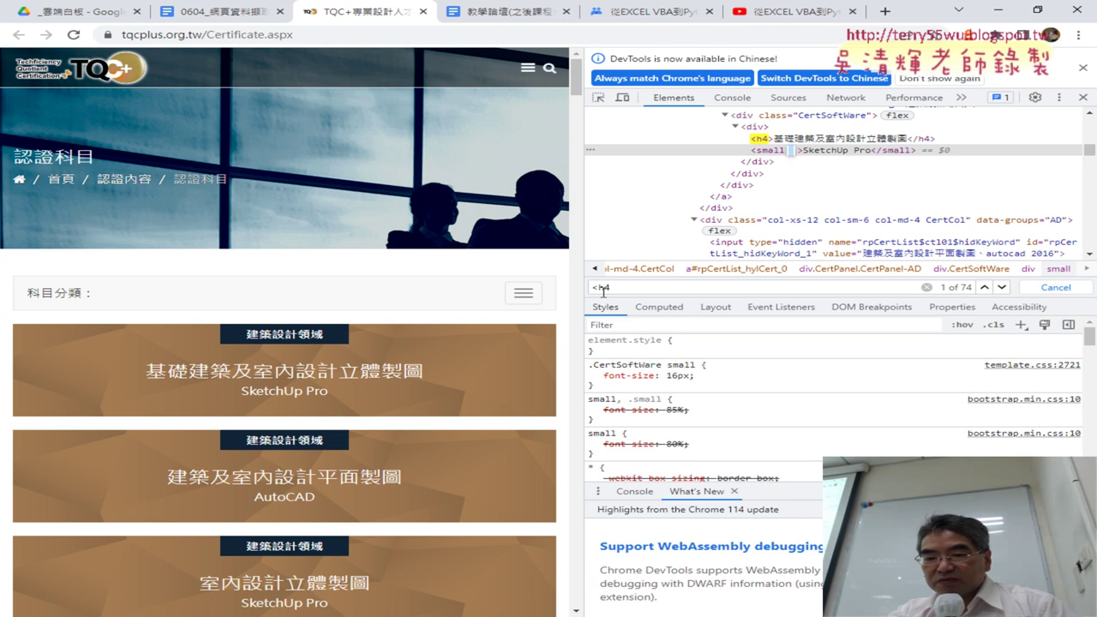
{"action": "double_click", "coordinate": [604, 289]}
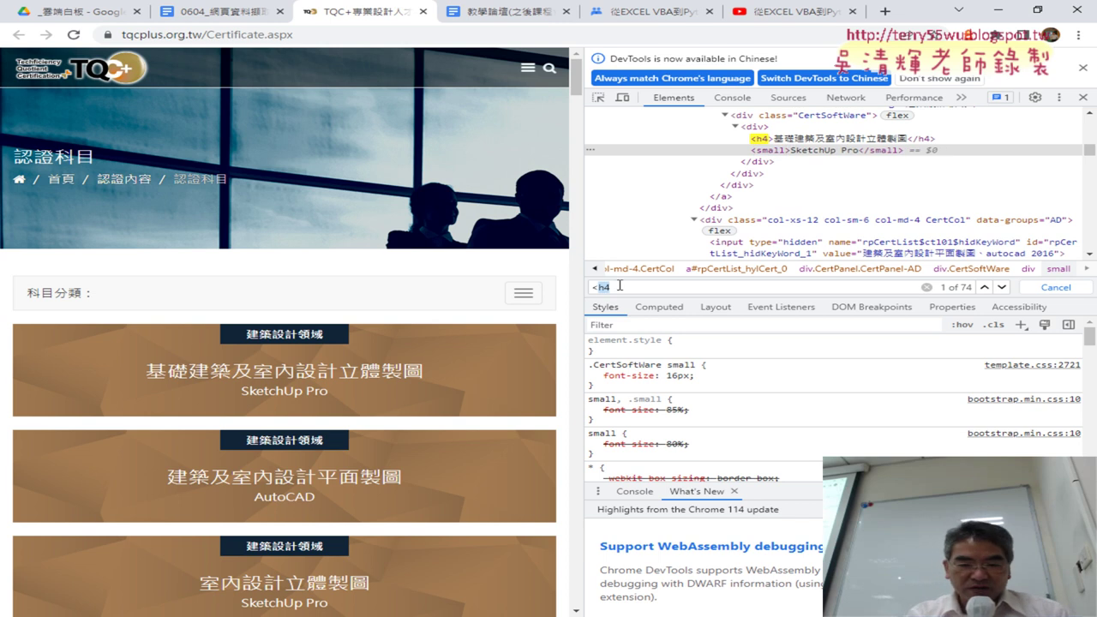
{"action": "type", "text": "small"}
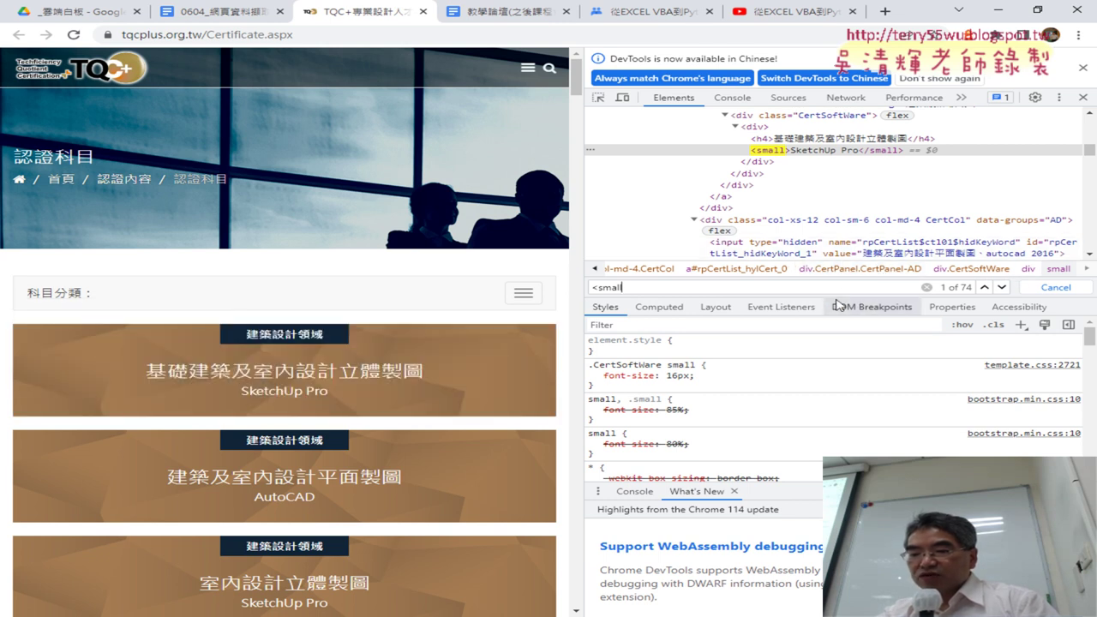
Enlarge the Elements tree to show the CertPanel-heading div, and pen-mark it with the h4 and small tags.
{"action": "left_click_drag", "start_coordinate": [841, 297], "coordinate": [842, 393]}
{"action": "scroll", "coordinate": [866, 223], "scroll_direction": "up", "scroll_amount": 2}
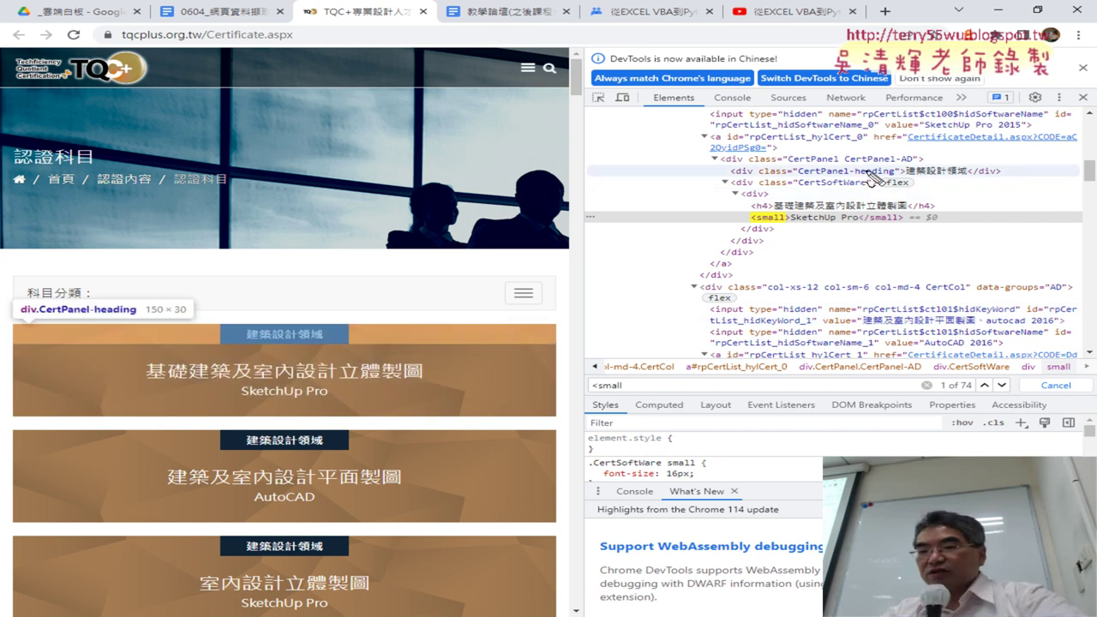
{"action": "left_click_drag", "start_coordinate": [729, 177], "coordinate": [751, 176]}
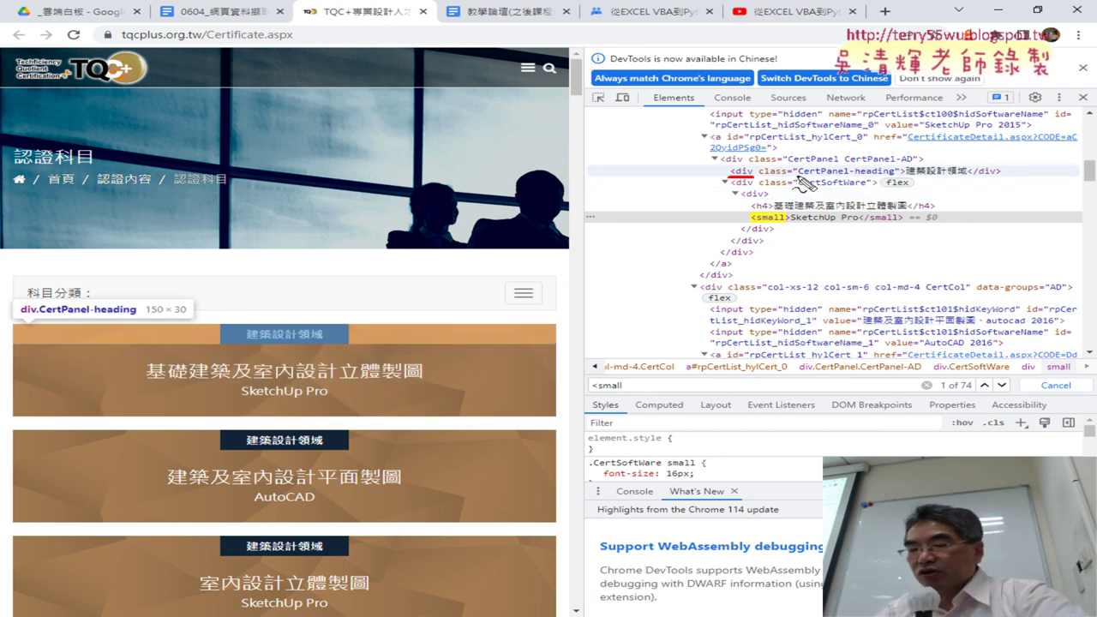
{"action": "mouse_move", "coordinate": [872, 180]}
{"action": "left_mouse_down"}
{"action": "mouse_move", "coordinate": [878, 169]}
{"action": "mouse_move", "coordinate": [887, 180]}
{"action": "left_mouse_up"}
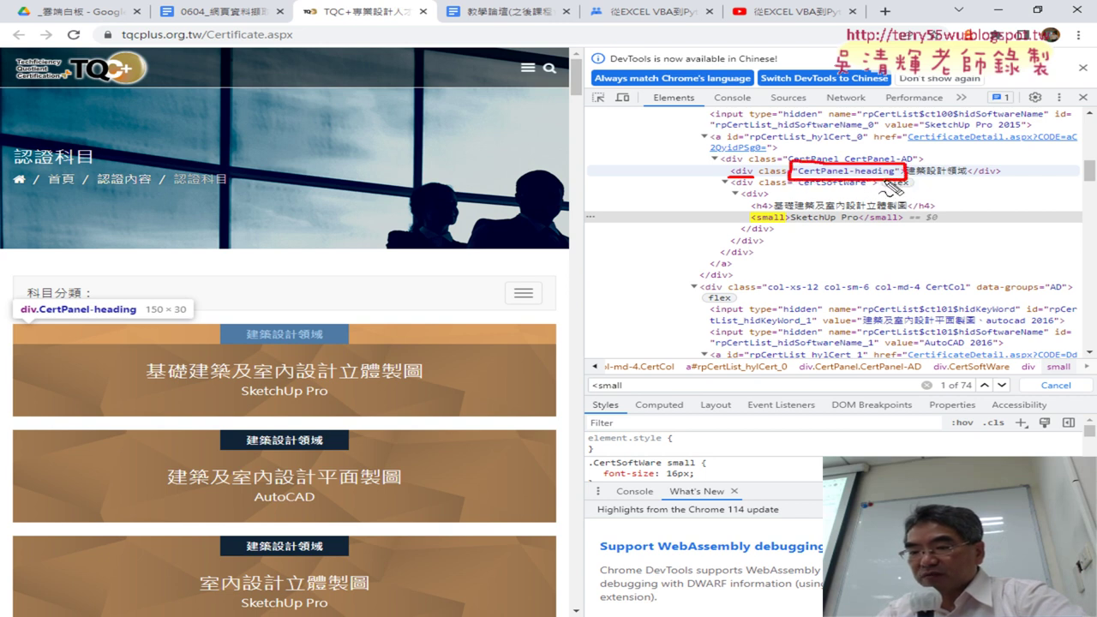
{"action": "mouse_move", "coordinate": [955, 144]}
{"action": "left_mouse_down"}
{"action": "mouse_move", "coordinate": [941, 163]}
{"action": "mouse_move", "coordinate": [958, 204]}
{"action": "left_mouse_up"}
{"action": "mouse_move", "coordinate": [1015, 148]}
{"action": "left_mouse_down"}
{"action": "mouse_move", "coordinate": [1047, 170]}
{"action": "mouse_move", "coordinate": [1000, 214]}
{"action": "left_mouse_up"}
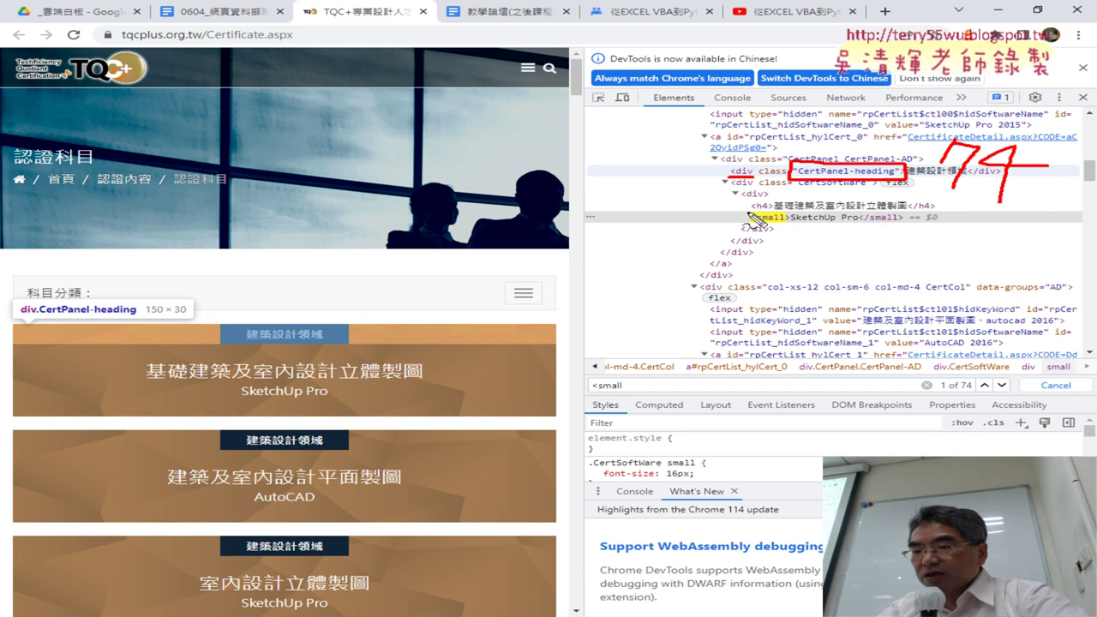
{"action": "left_click_drag", "start_coordinate": [751, 209], "coordinate": [776, 210]}
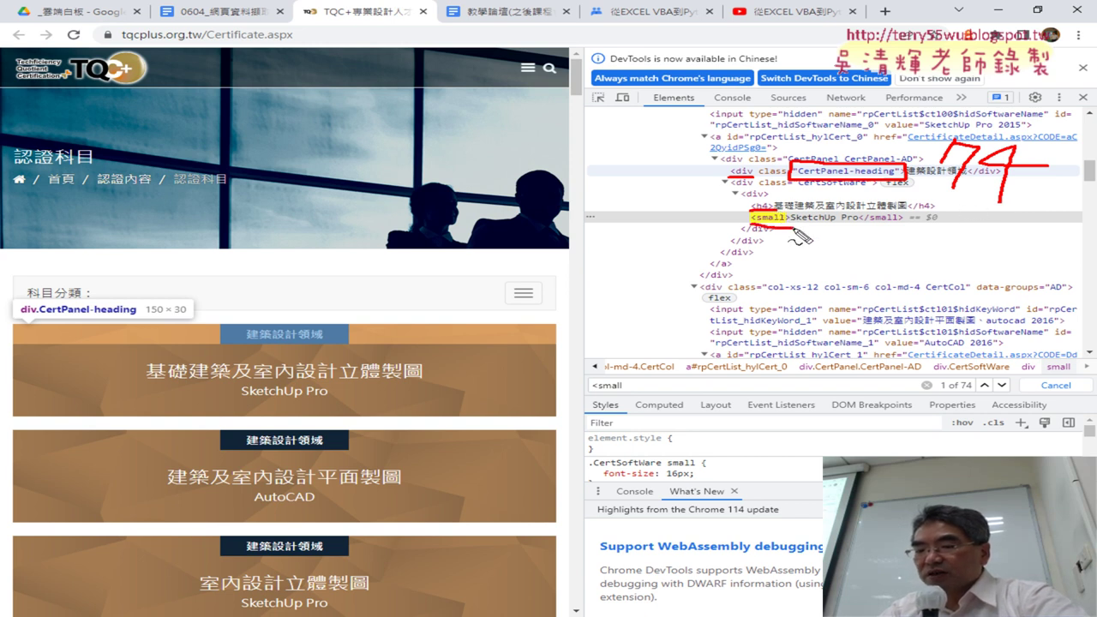
{"action": "mouse_move", "coordinate": [785, 211]}
{"action": "left_mouse_down"}
{"action": "mouse_move", "coordinate": [770, 226]}
{"action": "mouse_move", "coordinate": [750, 214]}
{"action": "left_mouse_up"}
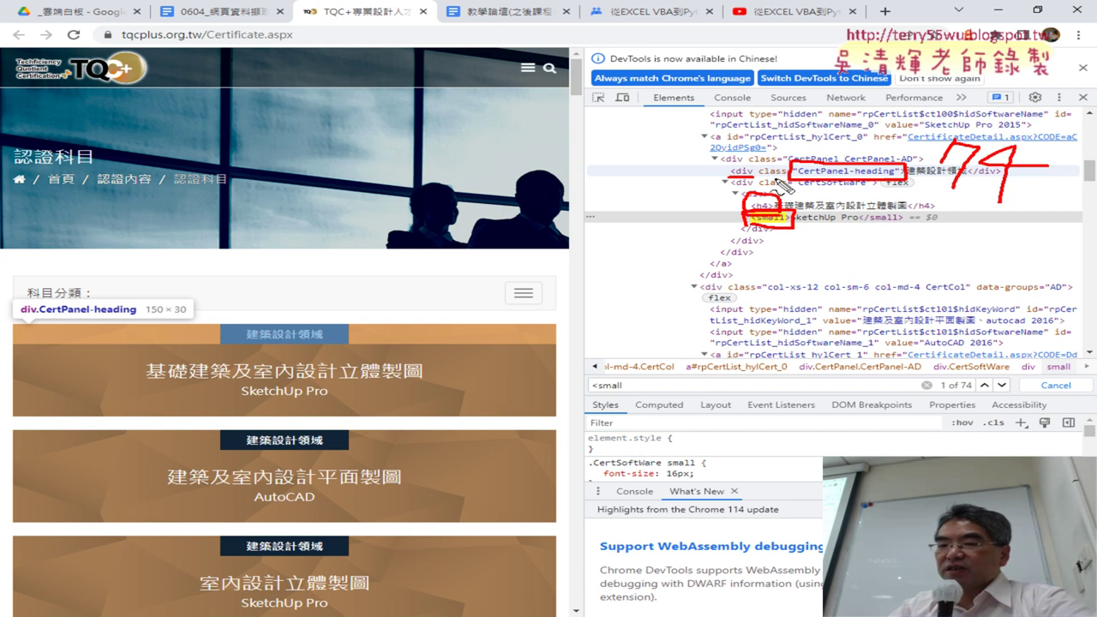
{"action": "key", "text": "Escape"}
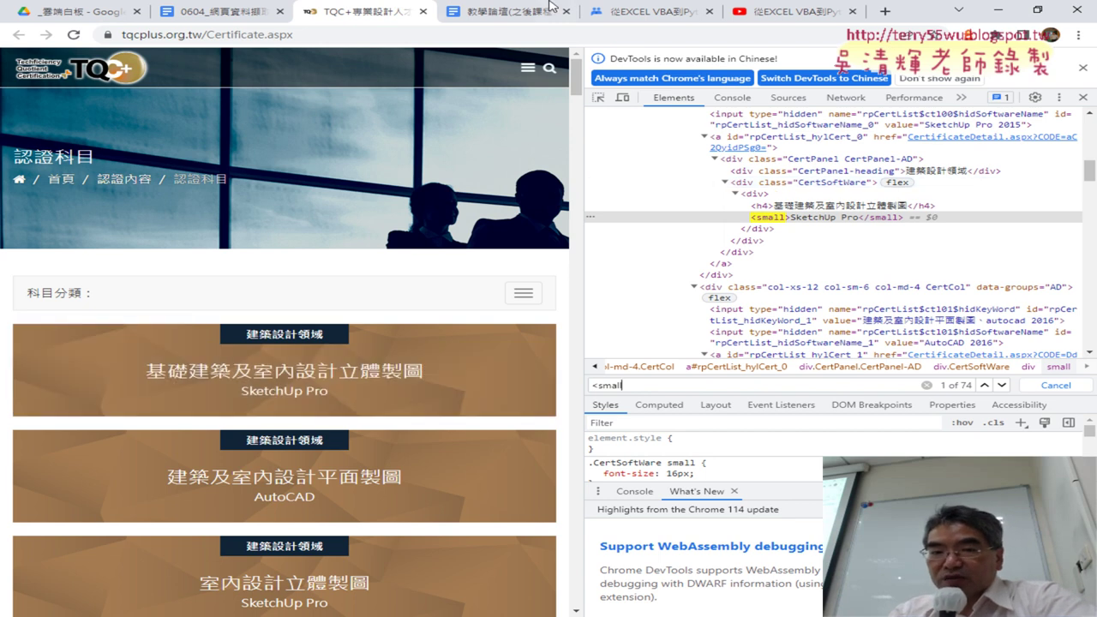
Scroll to the example code in the lesson notes and add a blank line after the BeautifulSoup parsing line.
{"action": "left_click", "coordinate": [205, 12]}
{"action": "scroll", "coordinate": [583, 217], "scroll_direction": "down", "scroll_amount": 4}
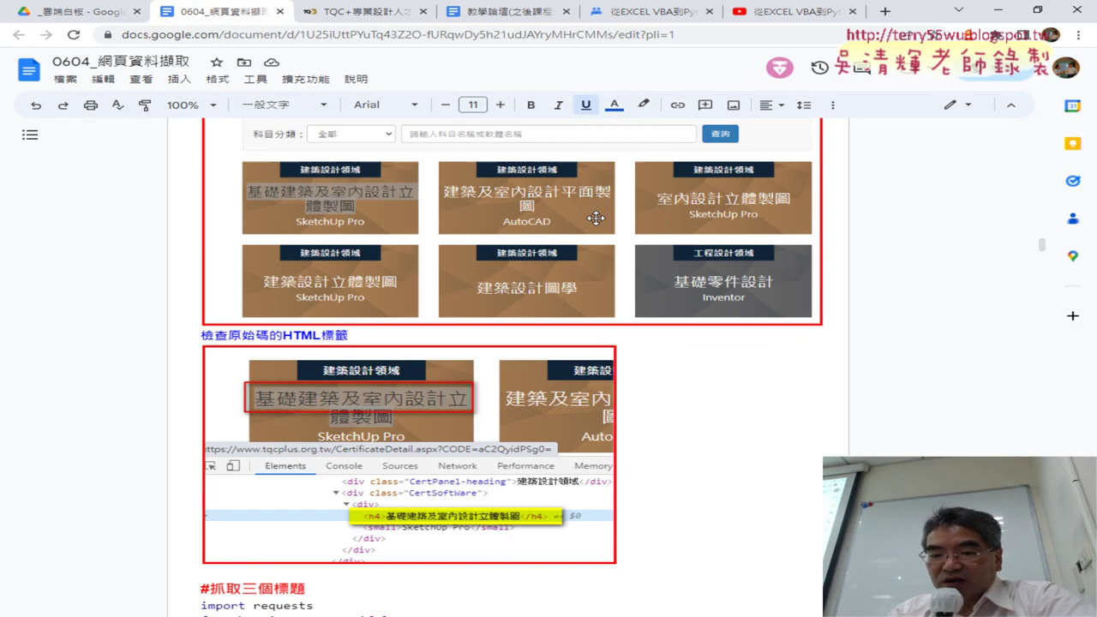
{"action": "scroll", "coordinate": [610, 214], "scroll_direction": "down", "scroll_amount": 3}
{"action": "scroll", "coordinate": [630, 211], "scroll_direction": "down", "scroll_amount": 1}
{"action": "scroll", "coordinate": [630, 211], "scroll_direction": "down", "scroll_amount": 1}
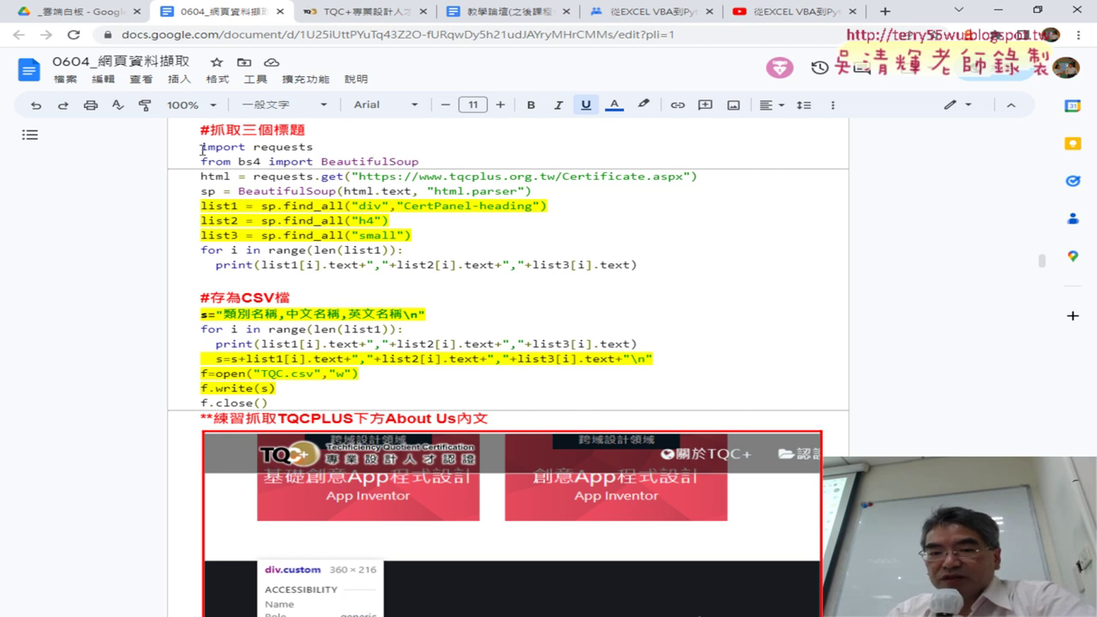
{"action": "left_click_drag", "start_coordinate": [203, 150], "coordinate": [347, 158]}
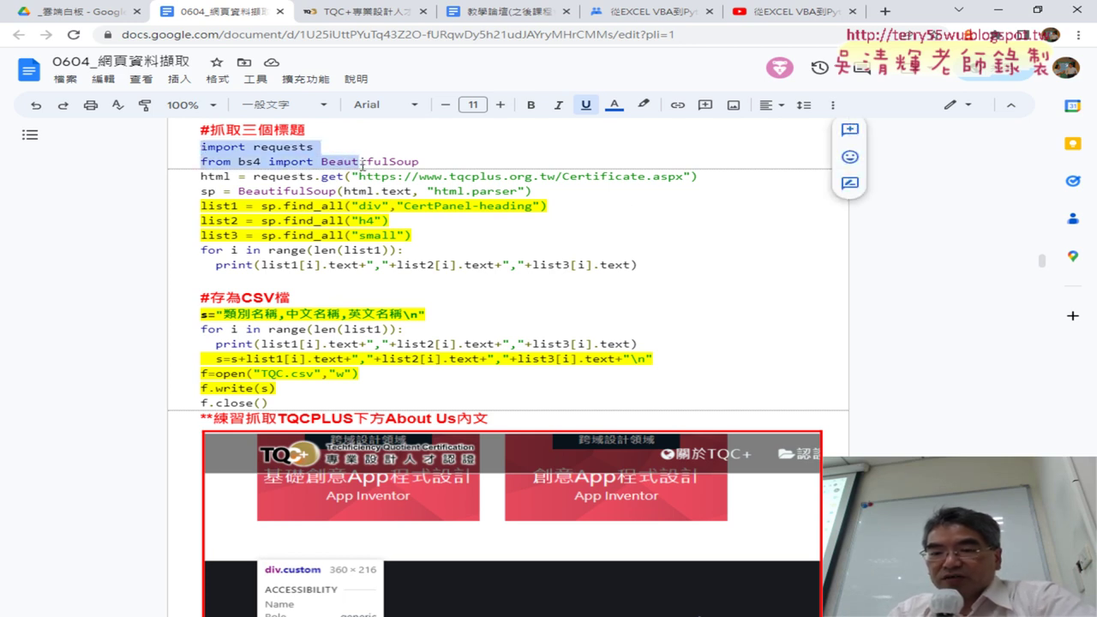
{"action": "left_click_drag", "start_coordinate": [362, 165], "coordinate": [714, 178]}
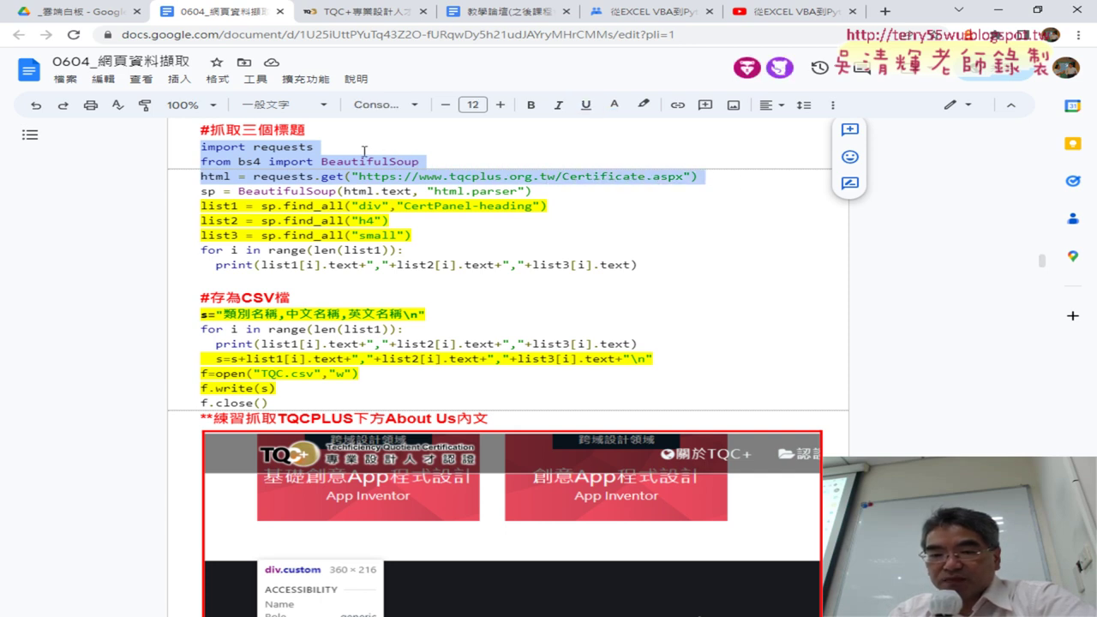
{"action": "left_click", "coordinate": [365, 150]}
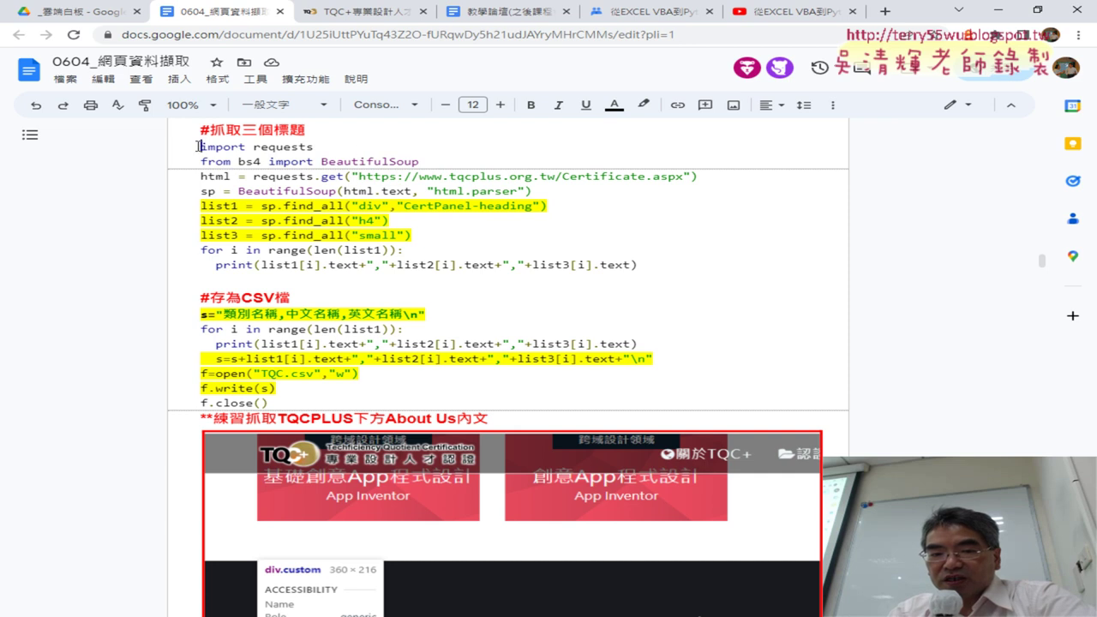
{"action": "left_click", "coordinate": [546, 192]}
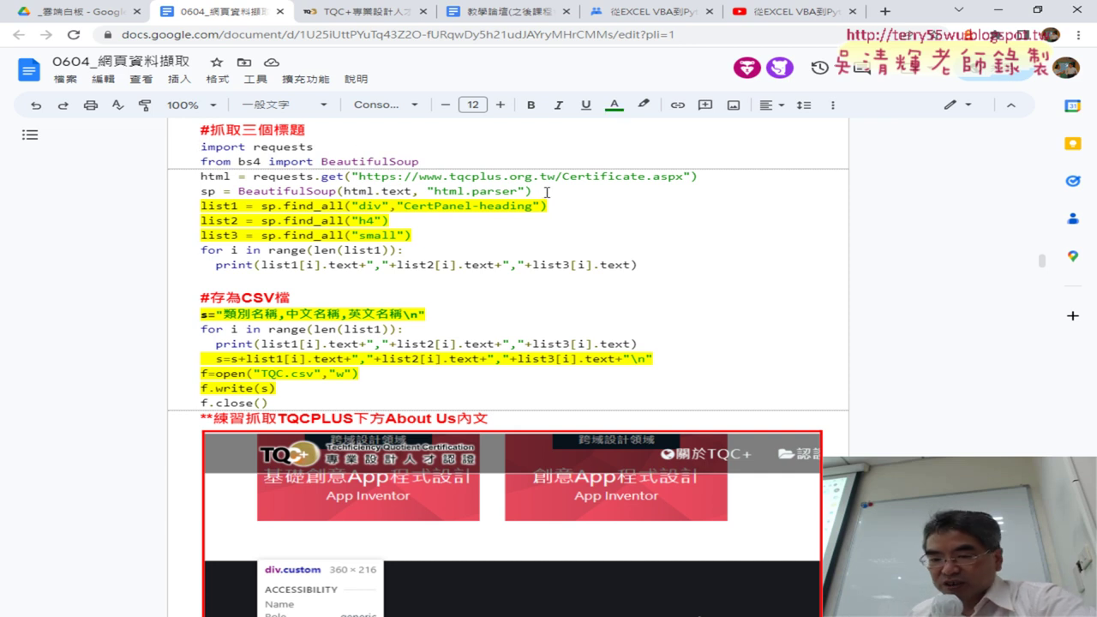
{"action": "key", "text": "Return"}
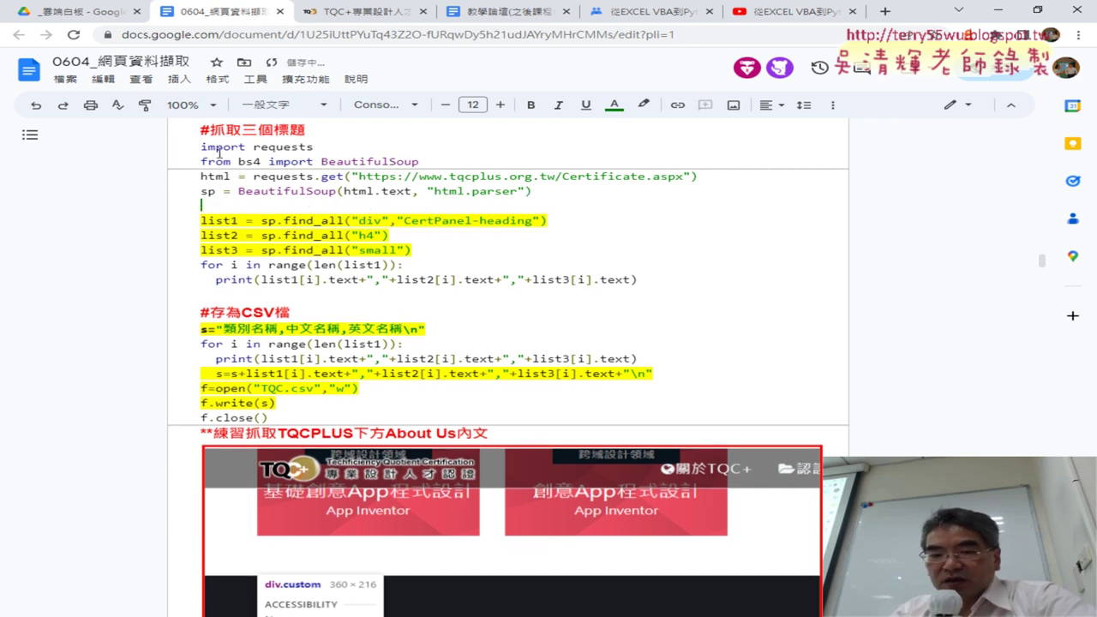
Select the four setup lines from import requests through sp = BeautifulSoup for copying.
{"action": "left_click_drag", "start_coordinate": [192, 148], "coordinate": [350, 152]}
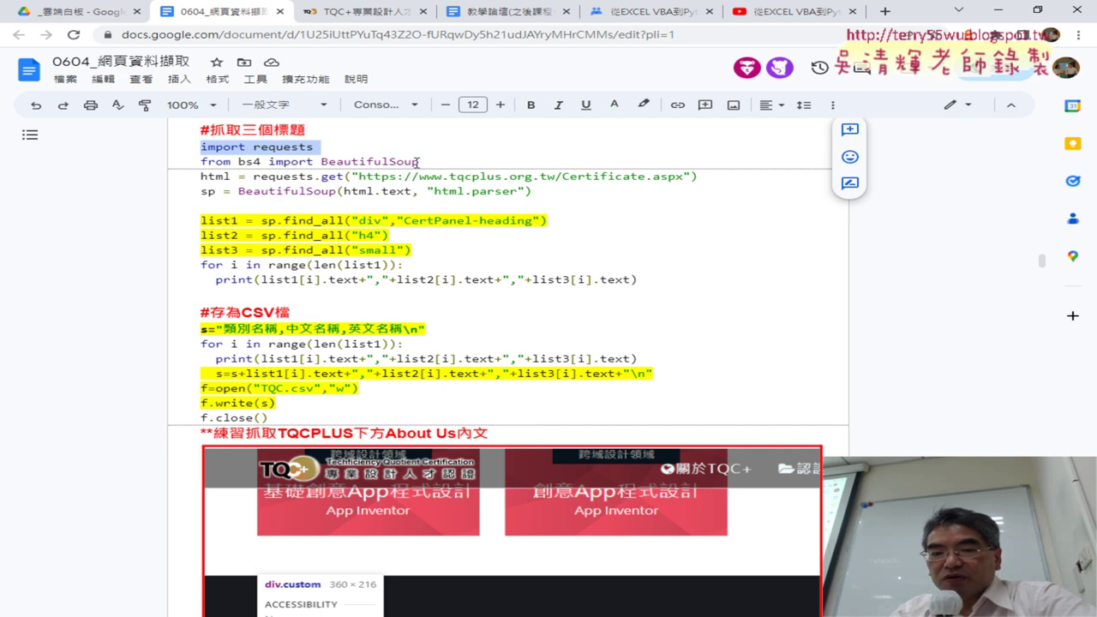
{"action": "left_click_drag", "start_coordinate": [420, 162], "coordinate": [323, 162]}
{"action": "left_click", "coordinate": [273, 150]}
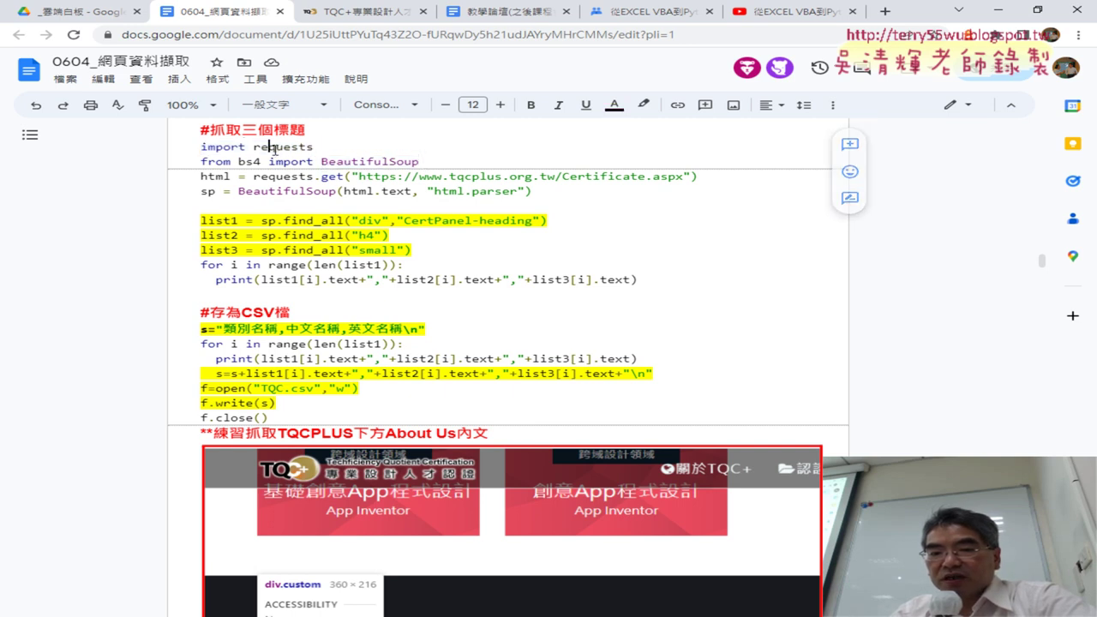
{"action": "left_click_drag", "start_coordinate": [423, 161], "coordinate": [208, 163]}
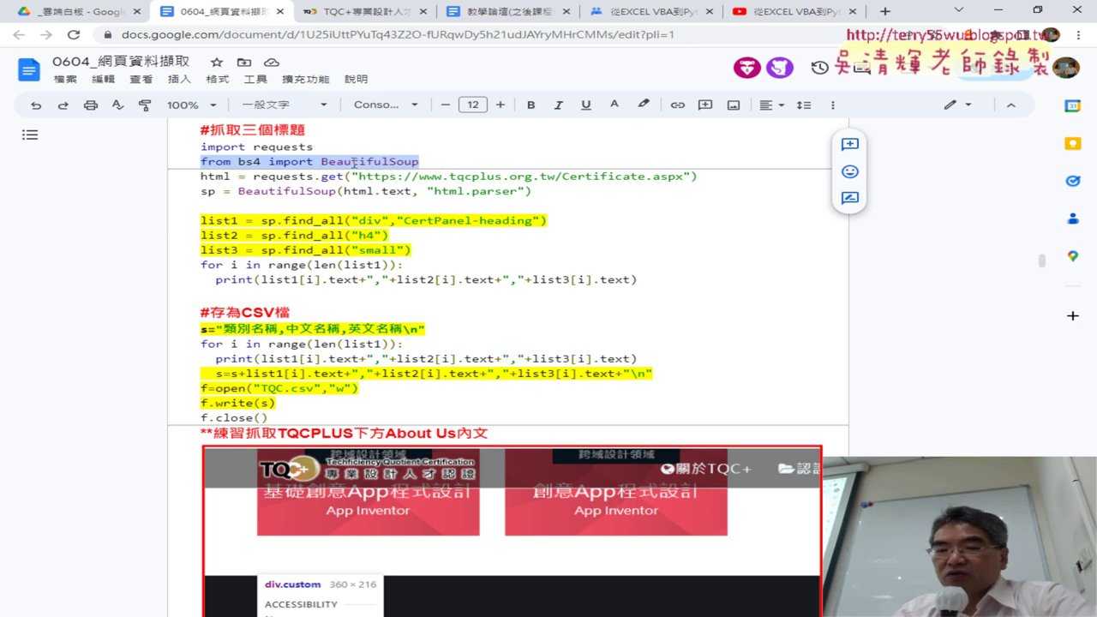
{"action": "left_click", "coordinate": [345, 161]}
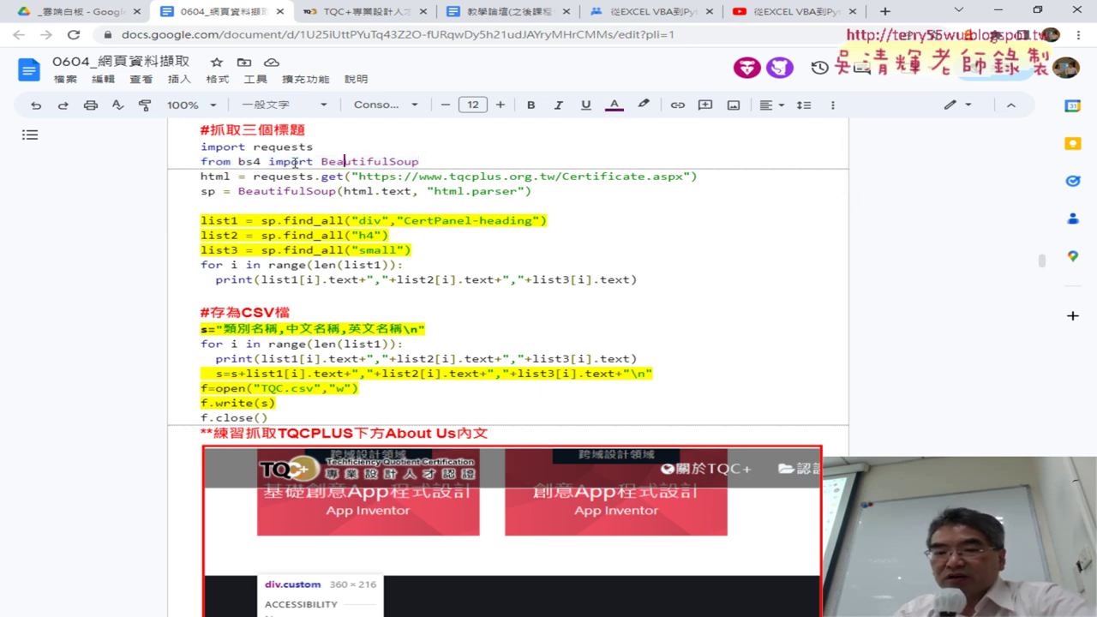
{"action": "left_click_drag", "start_coordinate": [261, 161], "coordinate": [218, 162]}
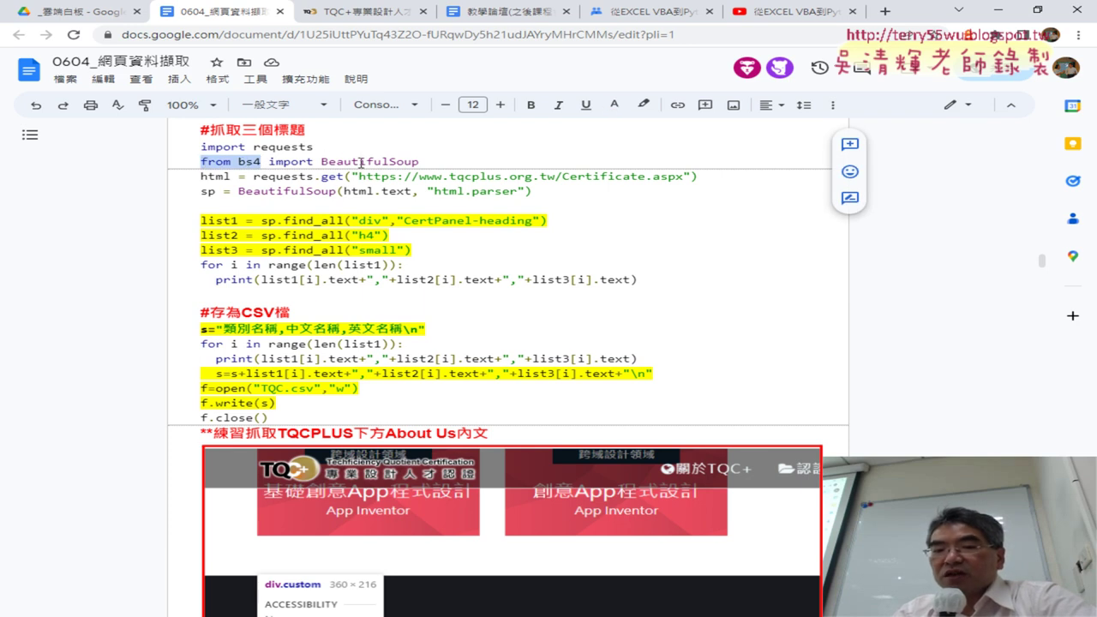
{"action": "left_click_drag", "start_coordinate": [324, 162], "coordinate": [416, 162]}
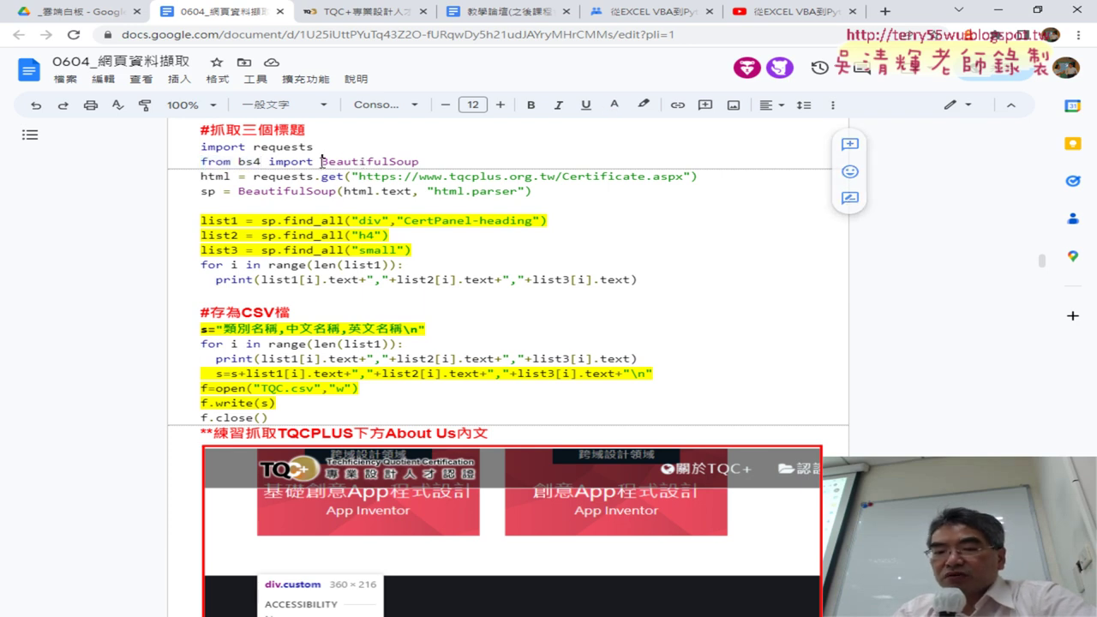
{"action": "left_click", "coordinate": [420, 161]}
{"action": "left_click_drag", "start_coordinate": [532, 191], "coordinate": [195, 148]}
{"action": "key", "text": "ctrl+c"}
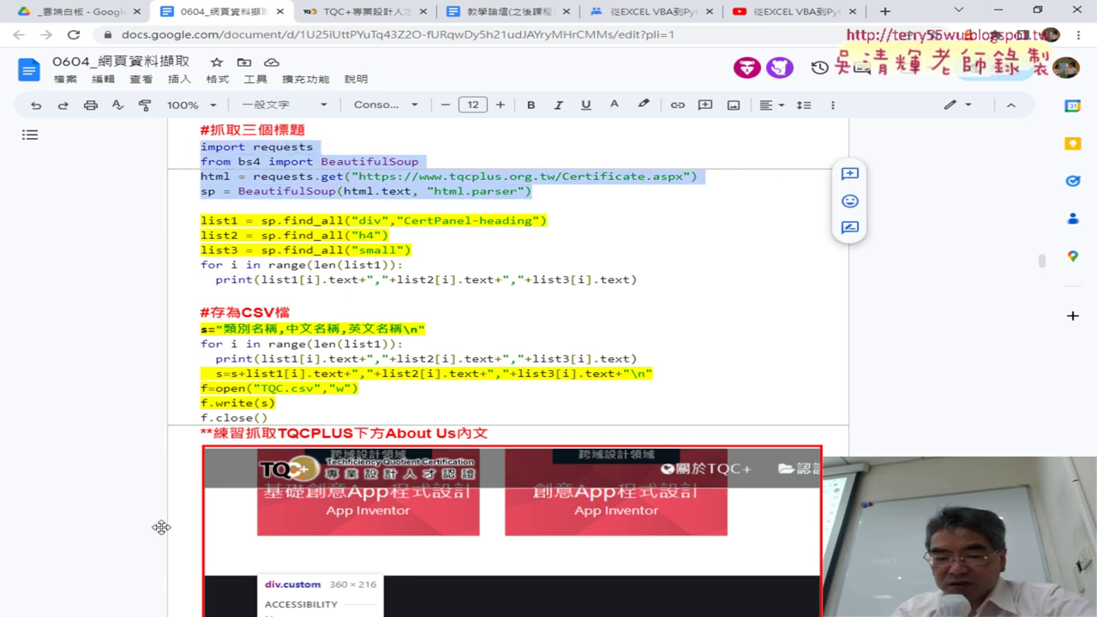
{"action": "key", "text": "alt+Tab"}
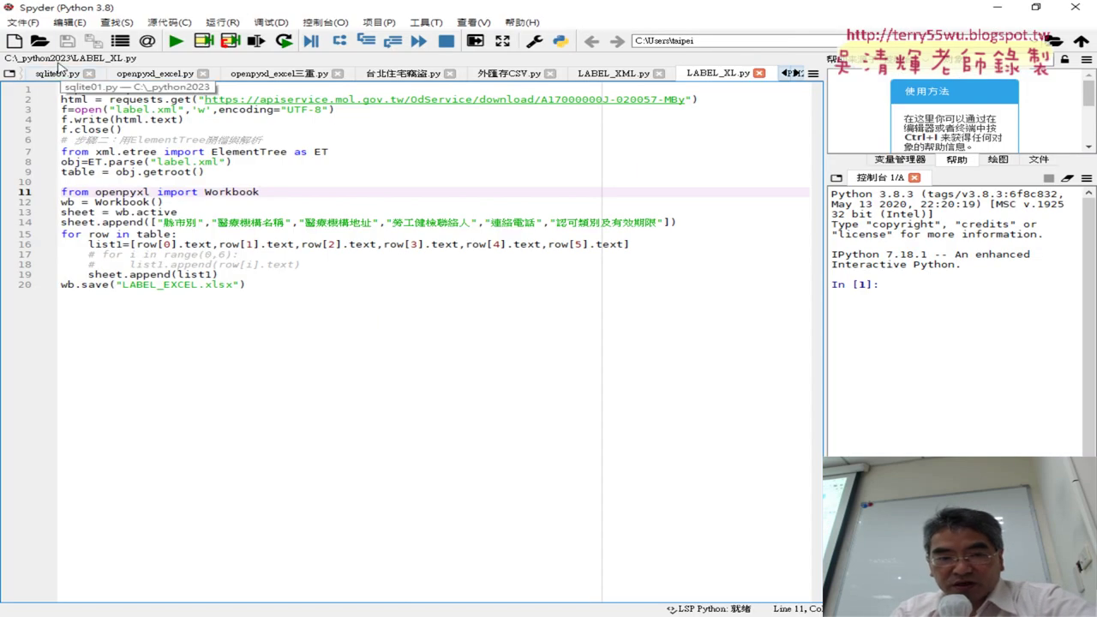
Replace a new script's template with the four copied setup lines plus two blank lines, then return to the notes.
{"action": "left_click", "coordinate": [13, 40]}
{"action": "key", "text": "ctrl+a"}
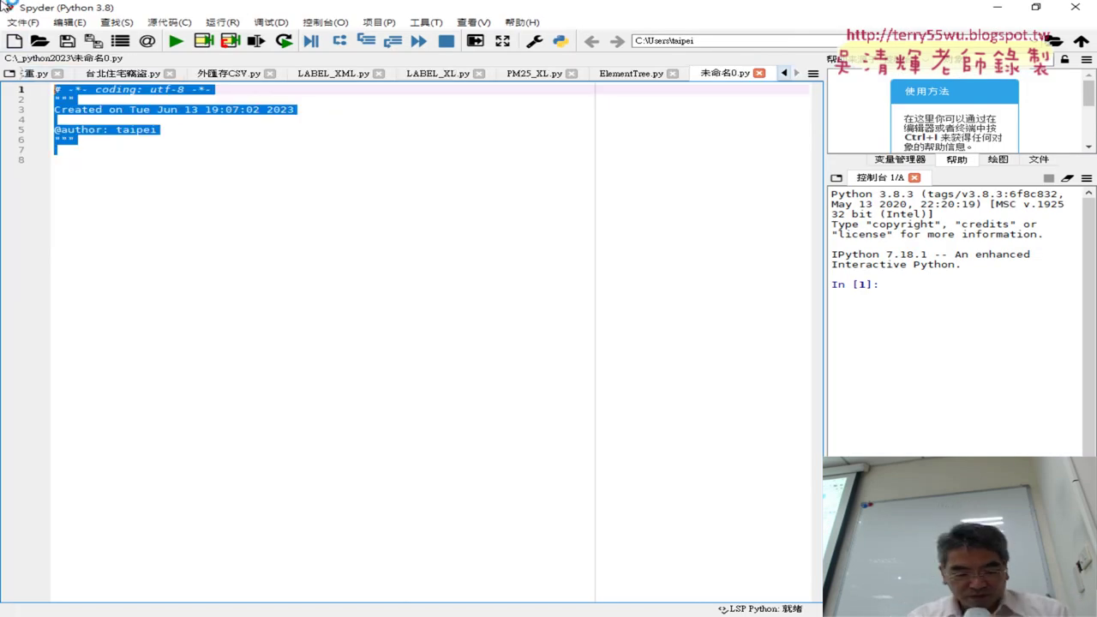
{"action": "key", "text": "ctrl+v"}
{"action": "key", "text": "Return"}
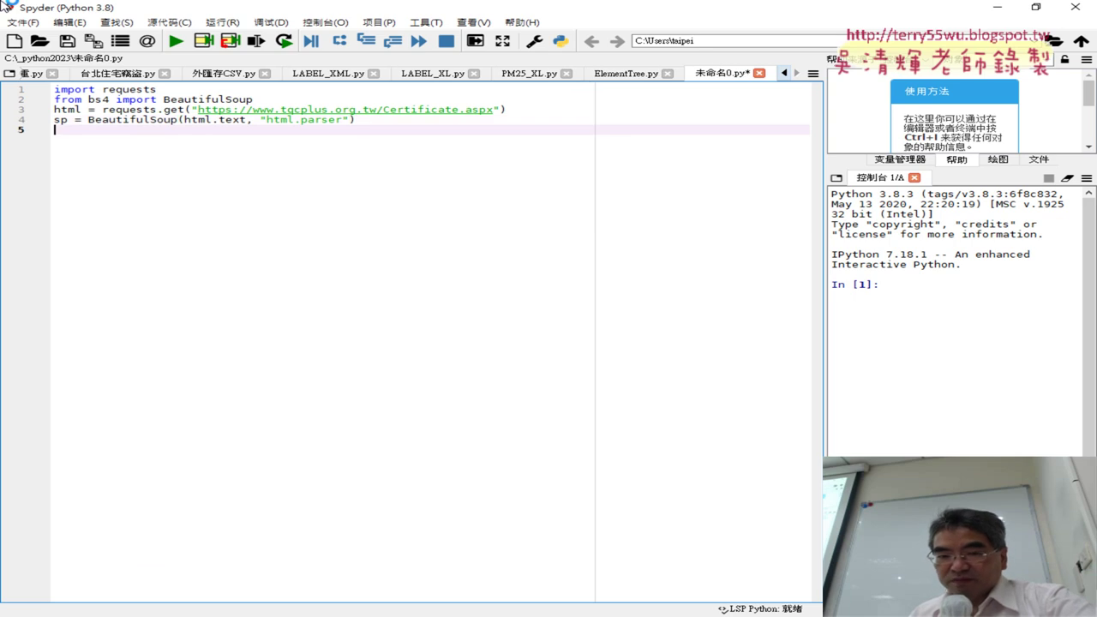
{"action": "key", "text": "Return"}
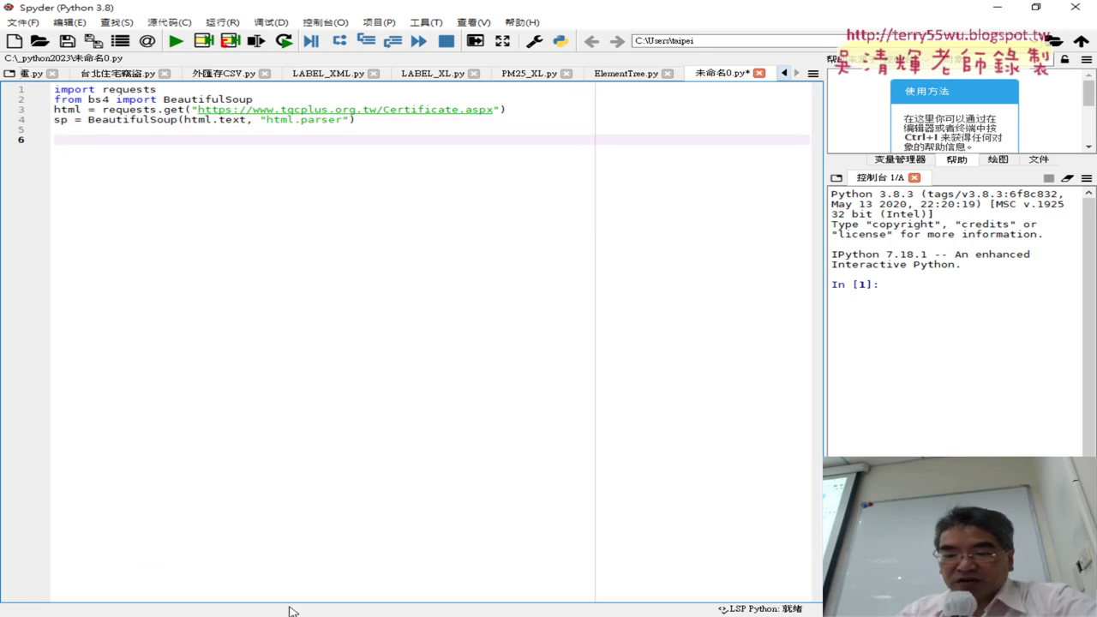
{"action": "key", "text": "alt+Tab"}
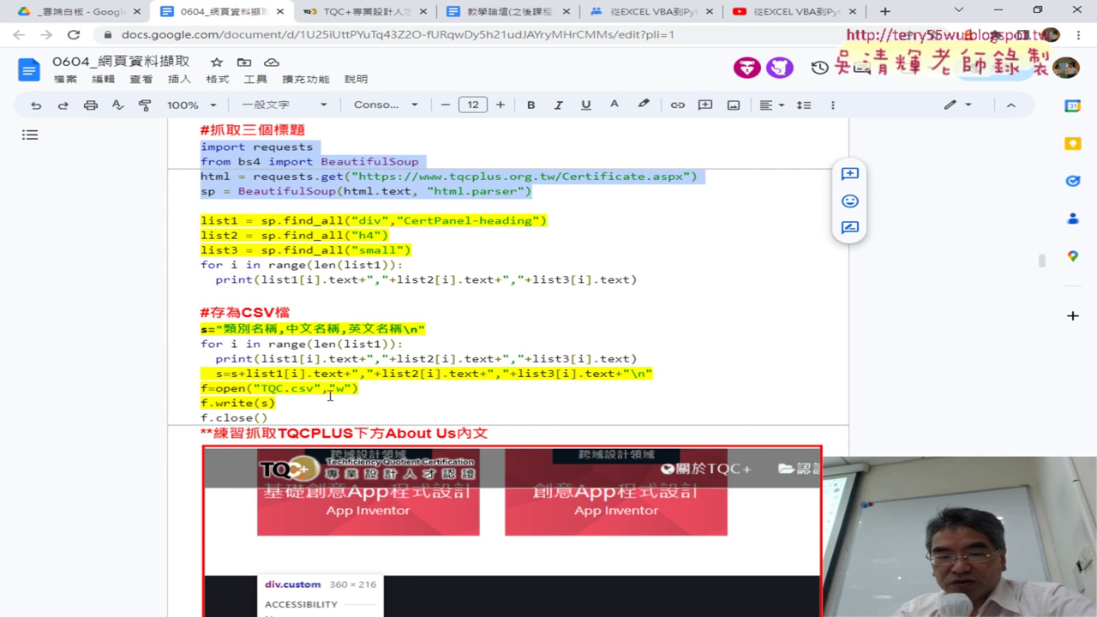
Check the TQC+ page, then select the list1 find_all lines through the print loop in the notes.
{"action": "left_click", "coordinate": [374, 19]}
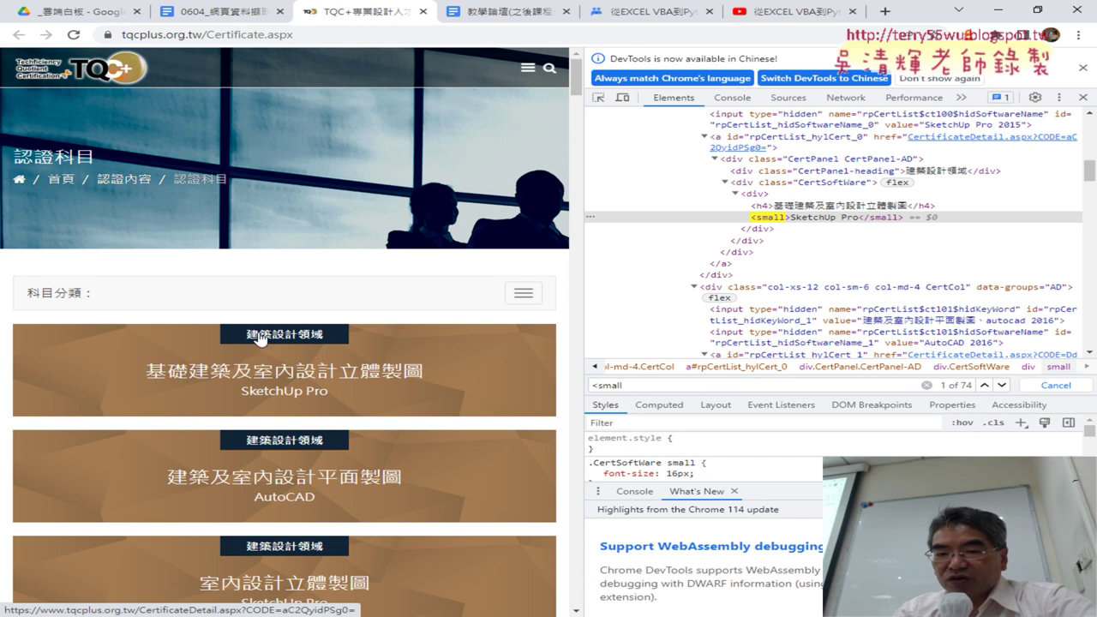
{"action": "left_click", "coordinate": [225, 11]}
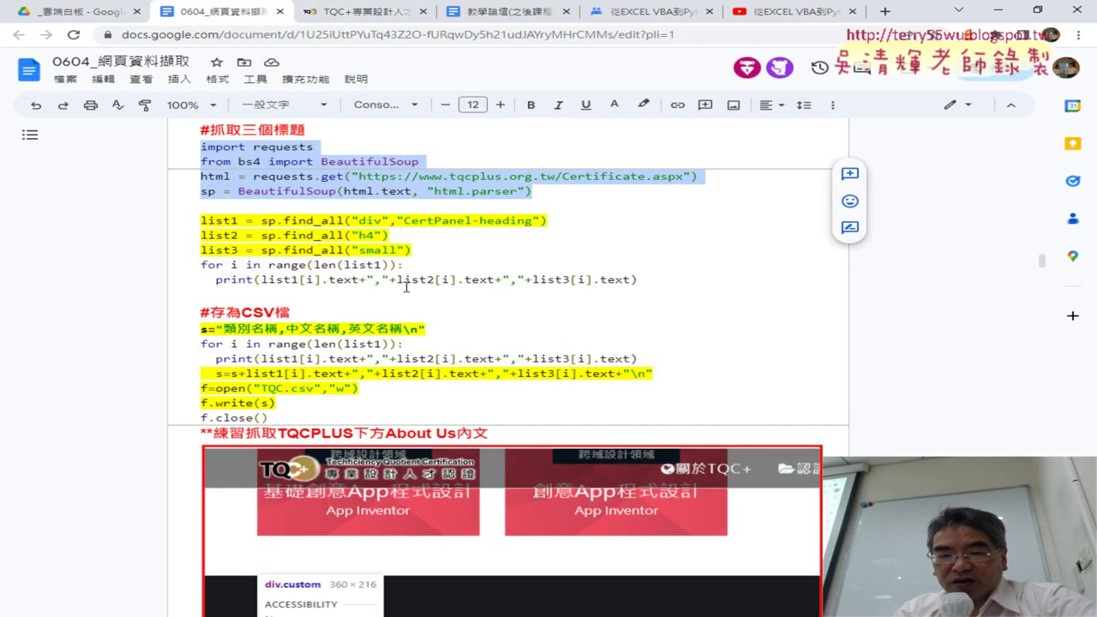
{"action": "left_click_drag", "start_coordinate": [572, 222], "coordinate": [196, 221]}
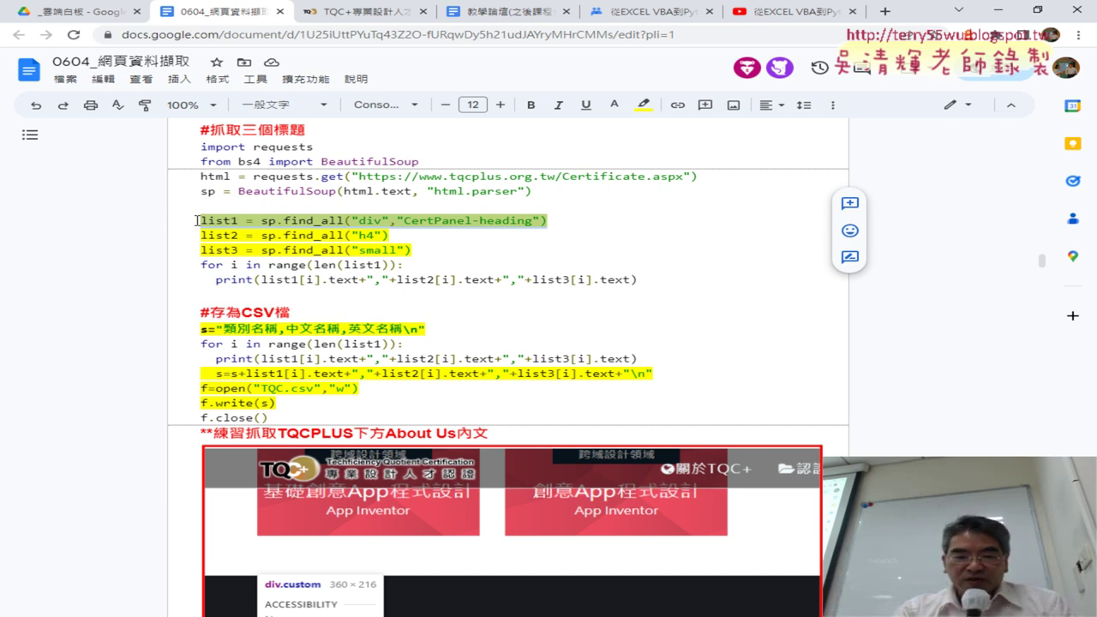
{"action": "left_click_drag", "start_coordinate": [651, 273], "coordinate": [151, 230]}
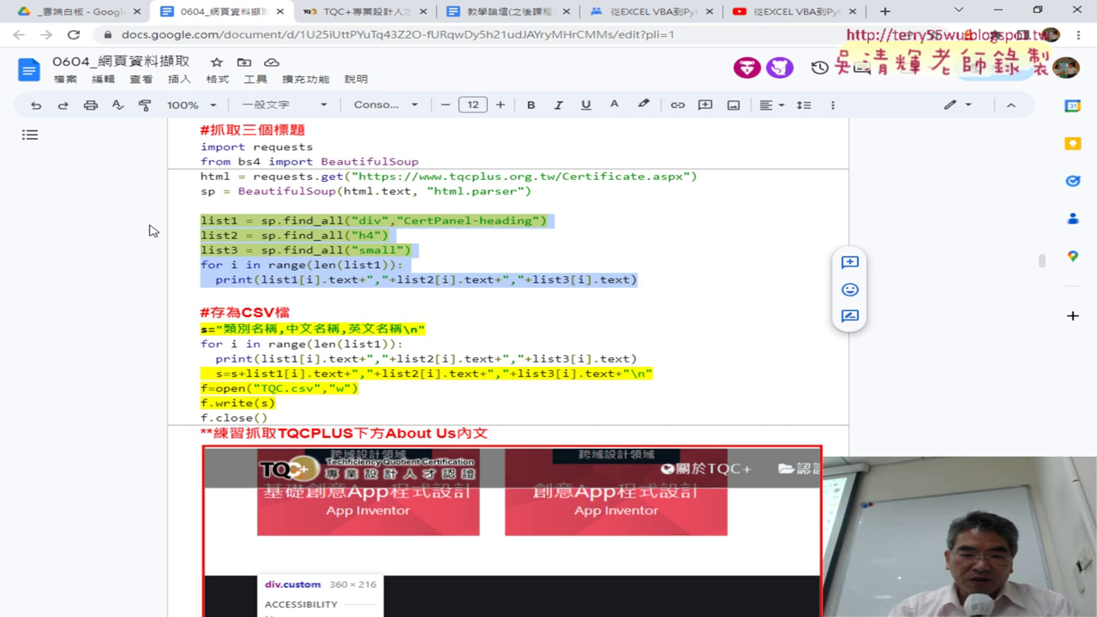
{"action": "left_click", "coordinate": [362, 608]}
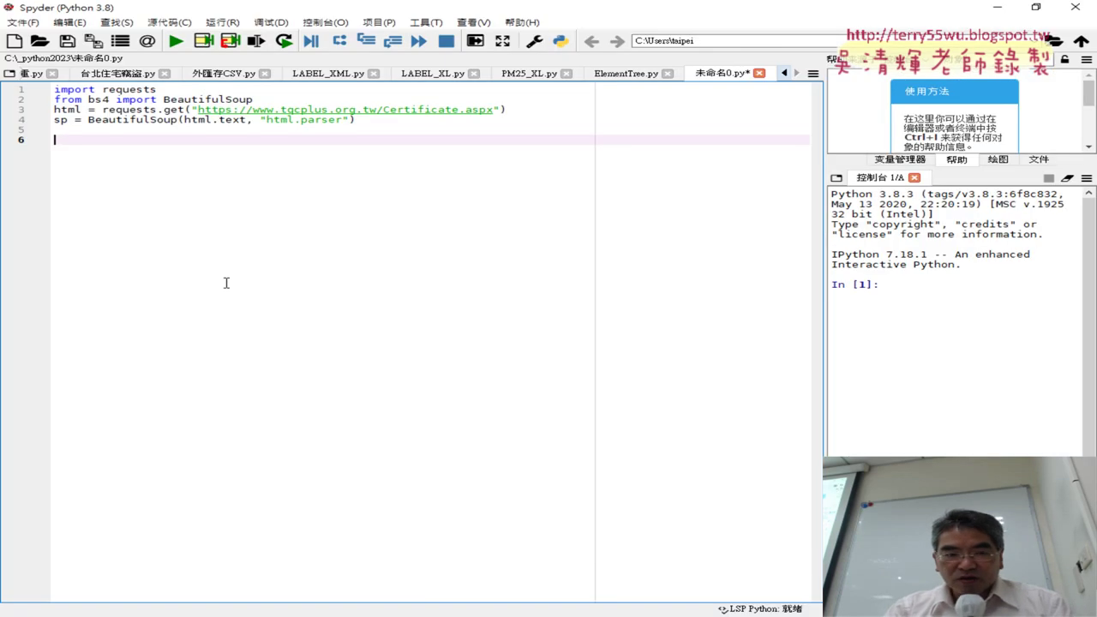
Paste the find_all lines and print loop into 未命名0.py, then underline BeautifulSoup, sp and find_all.
{"action": "type", "text": "list1 = sp.find_all(\"div\",\"CertPanel-heading\") list2 = sp.find_all(\"h4\") list3 = sp.find_all(\"small\") for i in range(len(list1)):   print(list1[i].text+\",\"+list2[i].text+\",\"+list3[i].text)"}
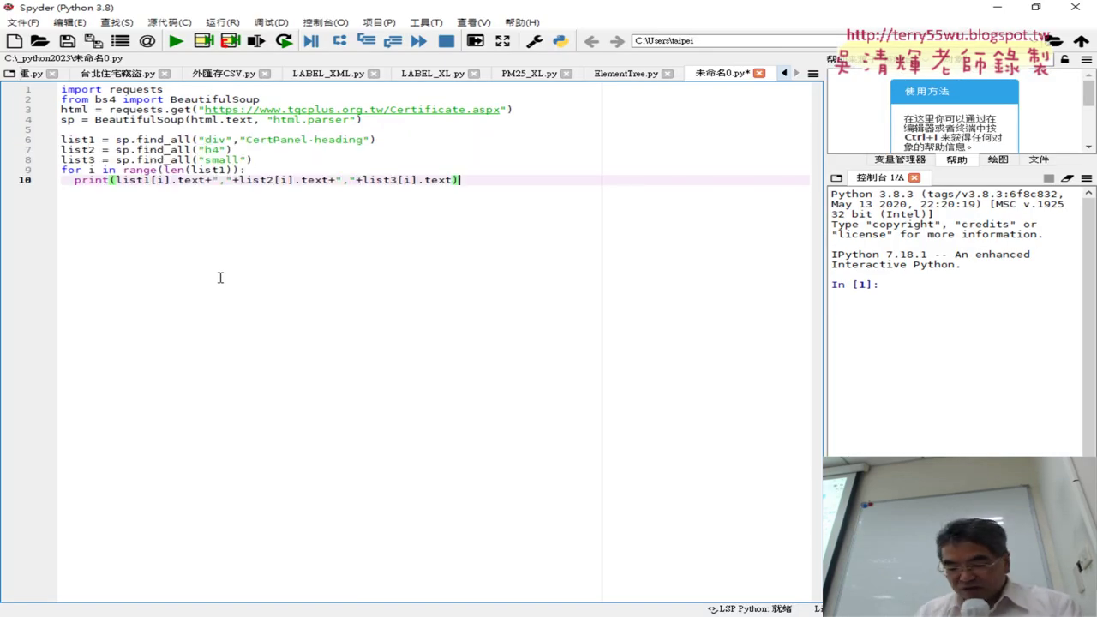
{"action": "scroll", "coordinate": [220, 277], "scroll_direction": "up", "scroll_amount": 1}
{"action": "scroll", "coordinate": [220, 277], "scroll_direction": "up", "scroll_amount": 2}
{"action": "scroll", "coordinate": [220, 276], "scroll_direction": "up", "scroll_amount": 1}
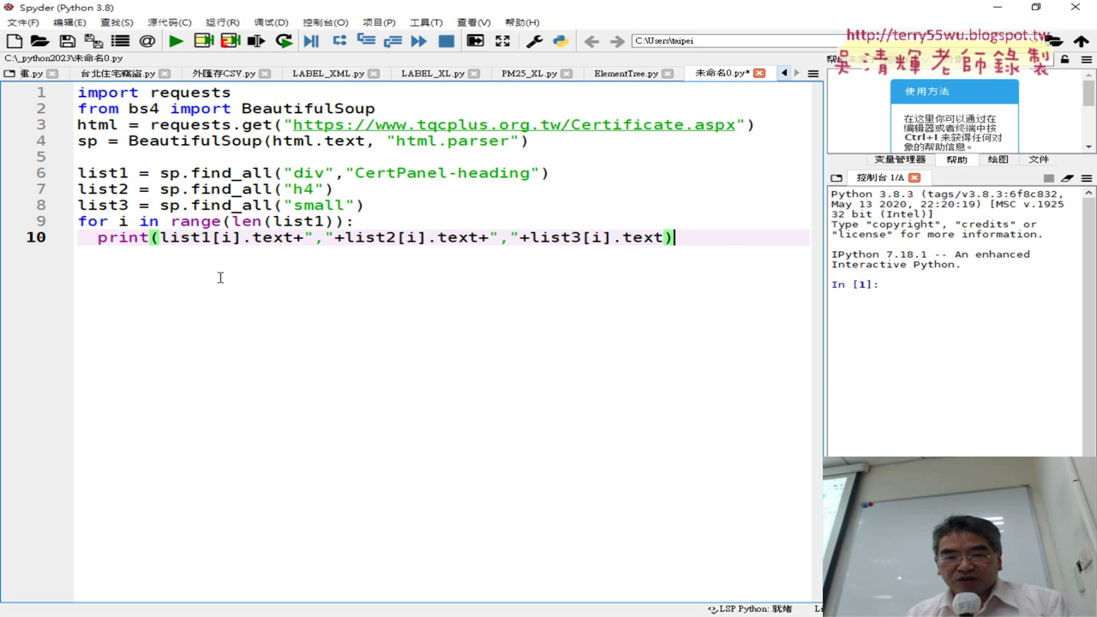
{"action": "scroll", "coordinate": [220, 276], "scroll_direction": "up", "scroll_amount": 2}
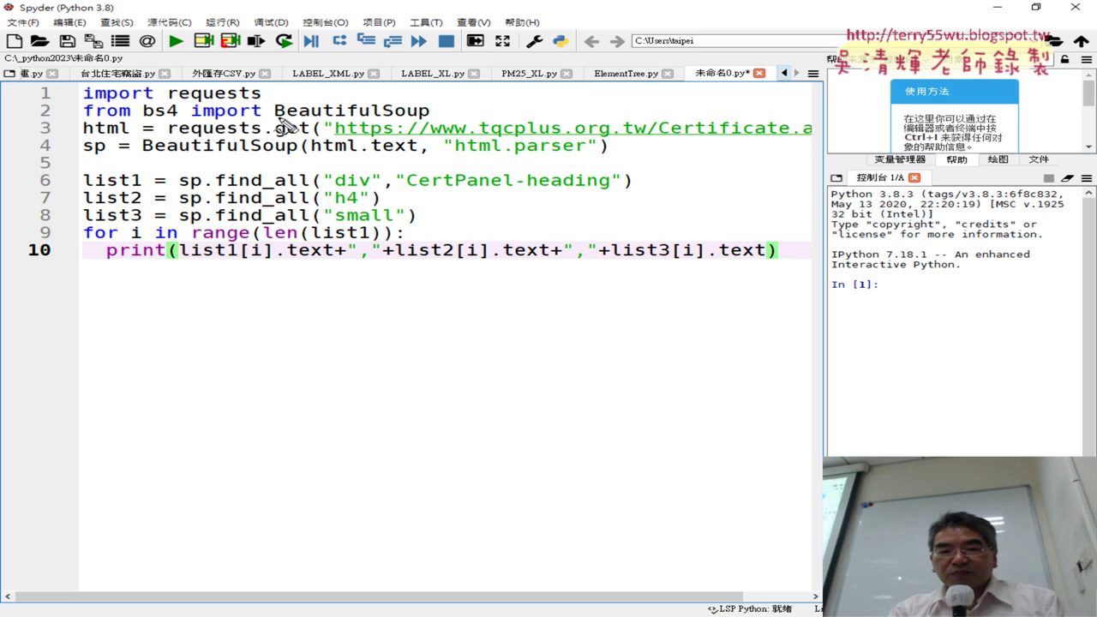
{"action": "left_click_drag", "start_coordinate": [276, 113], "coordinate": [432, 116]}
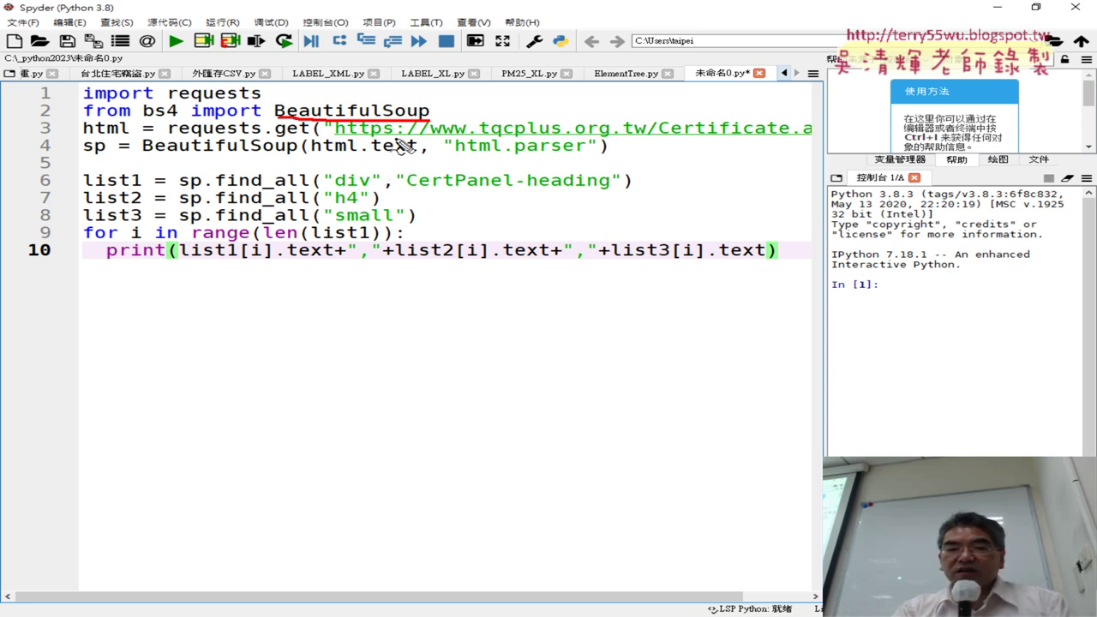
{"action": "left_click_drag", "start_coordinate": [180, 187], "coordinate": [198, 188]}
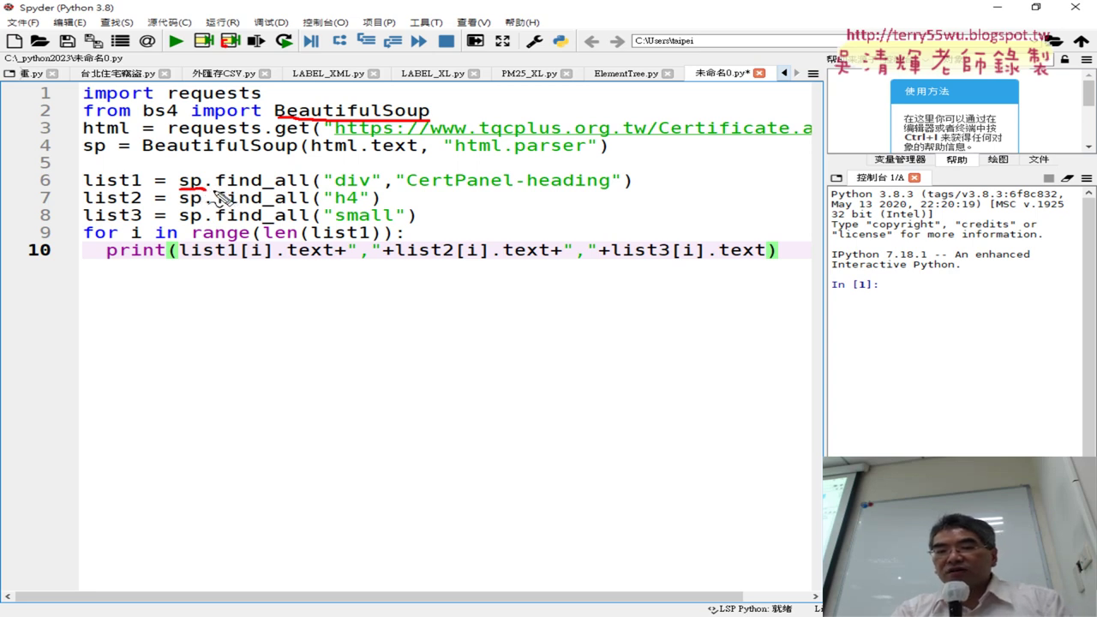
{"action": "left_click_drag", "start_coordinate": [221, 196], "coordinate": [324, 196]}
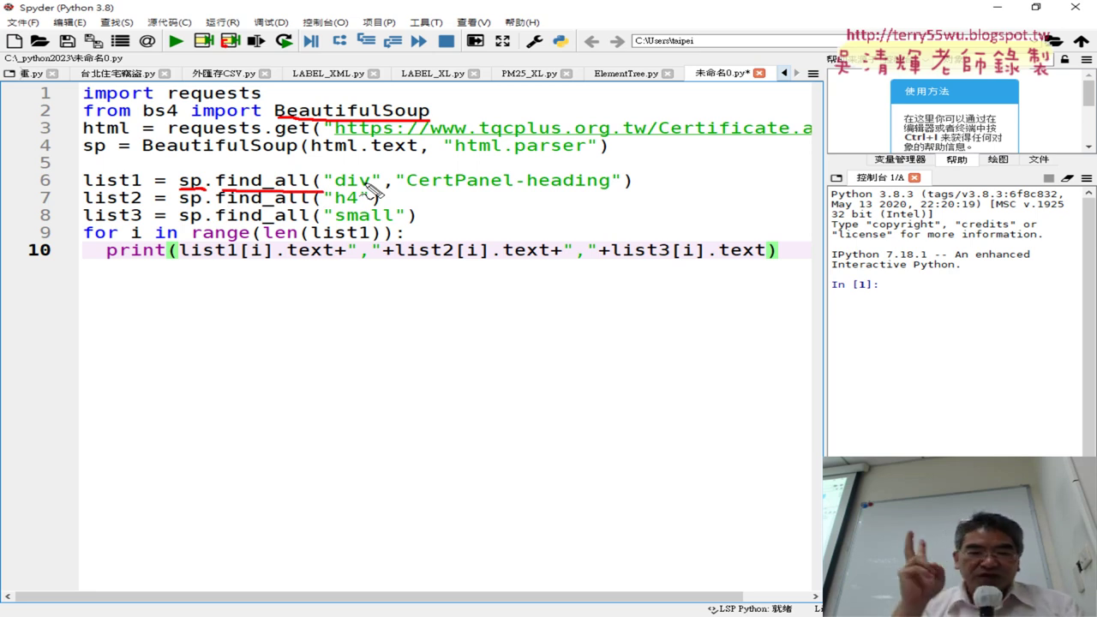
{"action": "key", "text": "Escape"}
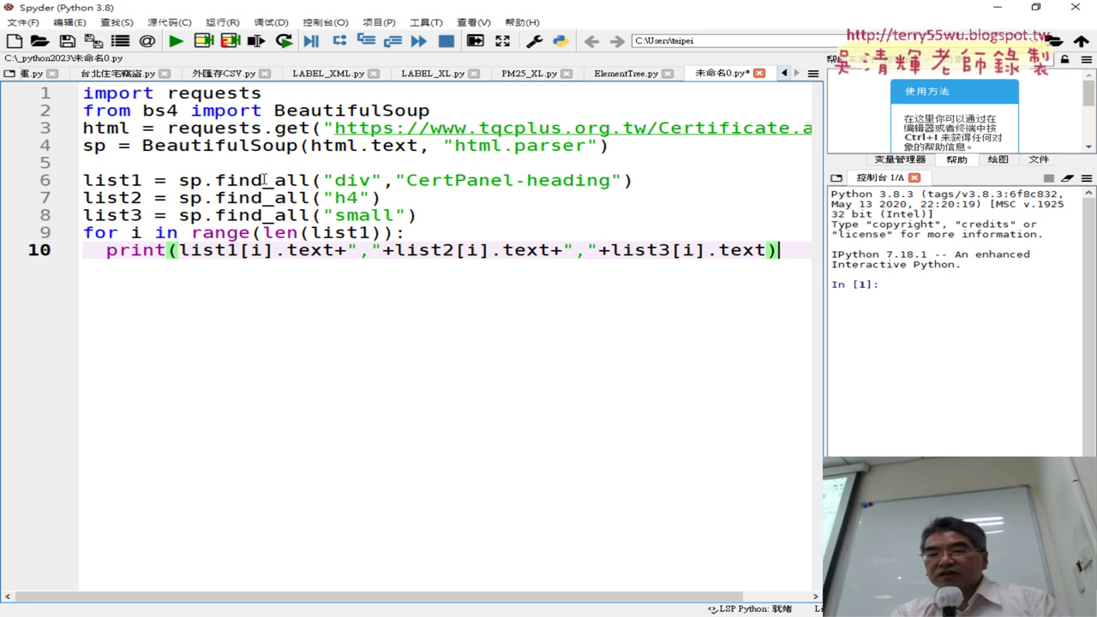
{"action": "left_click_drag", "start_coordinate": [263, 180], "coordinate": [310, 180]}
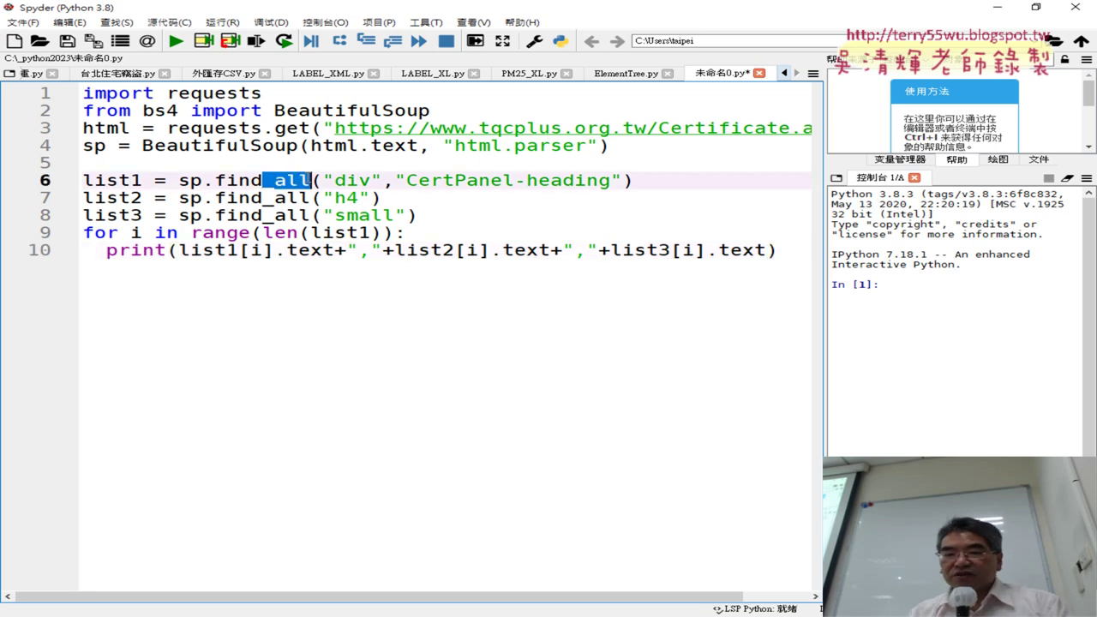
{"action": "key", "text": "Delete"}
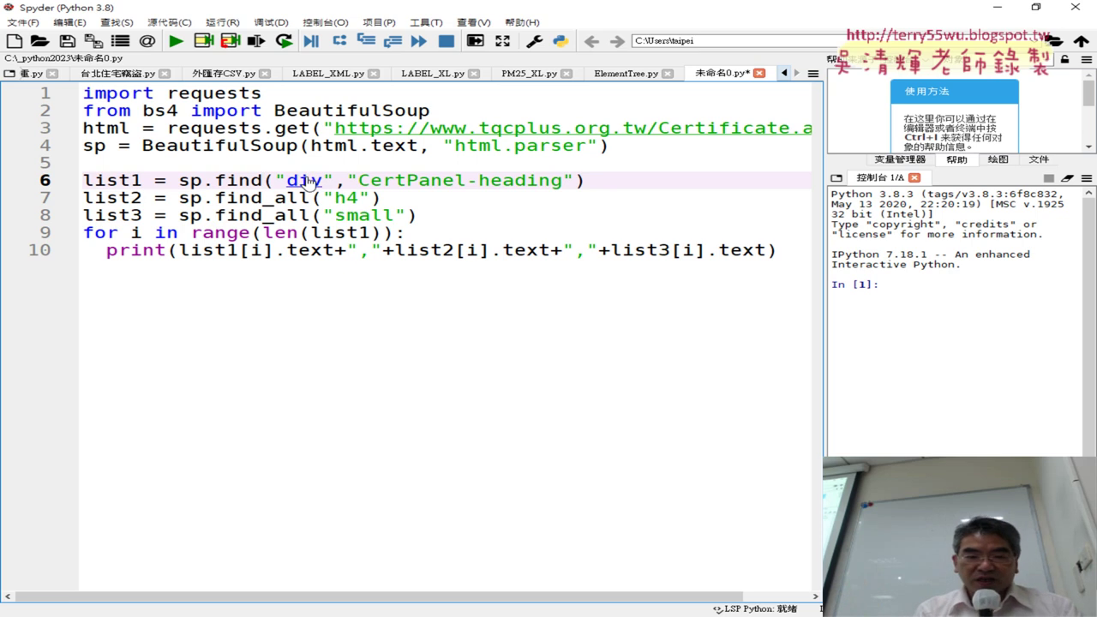
{"action": "key", "text": "ctrl+z"}
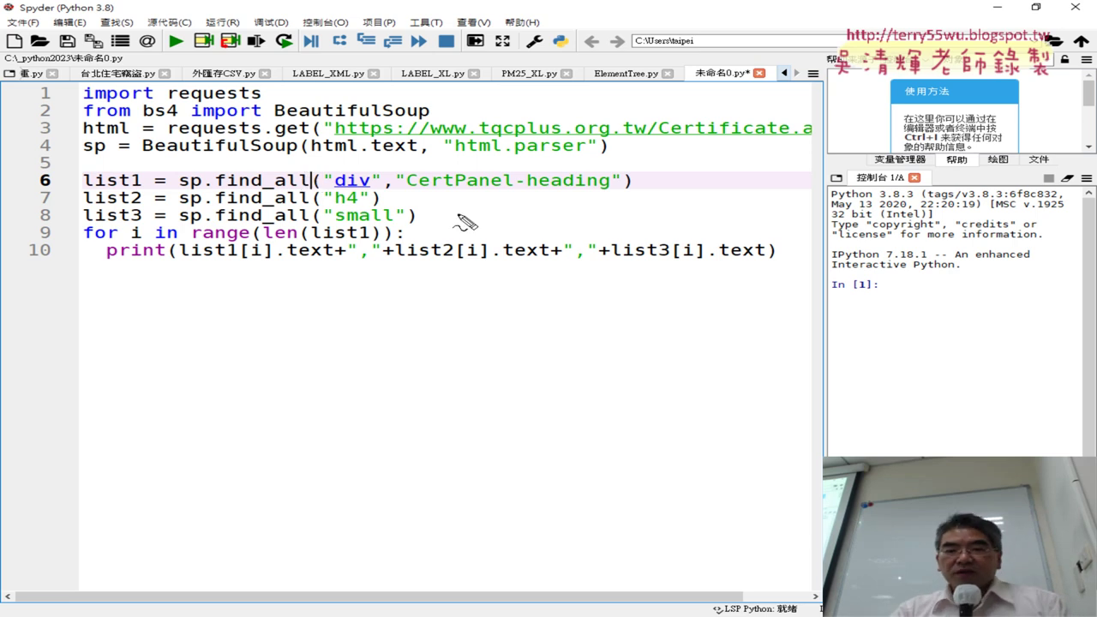
{"action": "left_click_drag", "start_coordinate": [324, 168], "coordinate": [315, 194]}
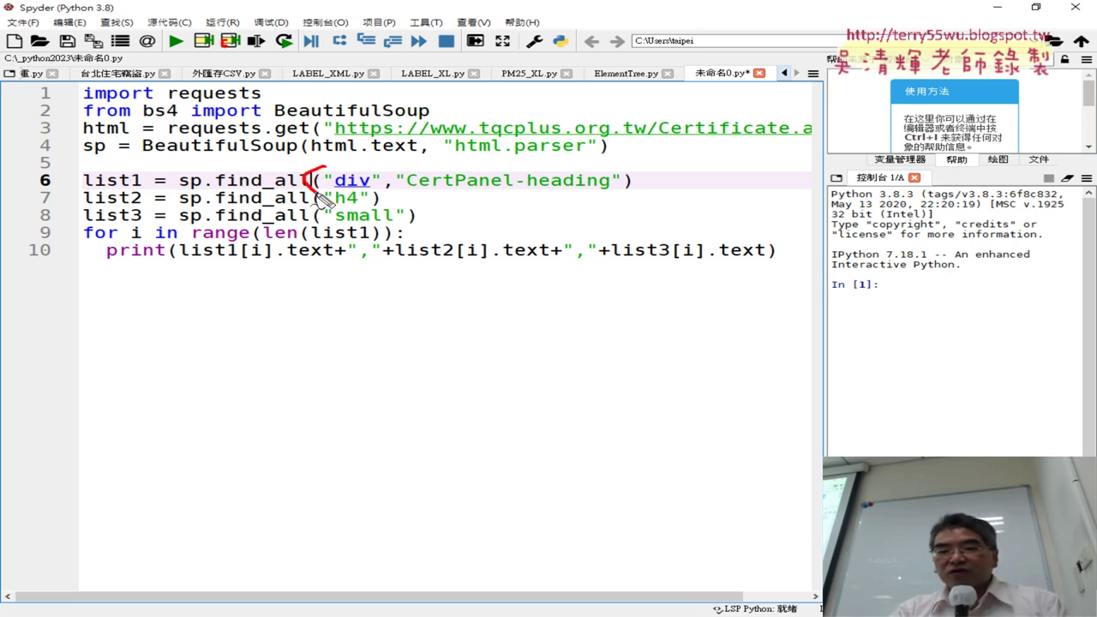
{"action": "left_click_drag", "start_coordinate": [624, 168], "coordinate": [630, 194]}
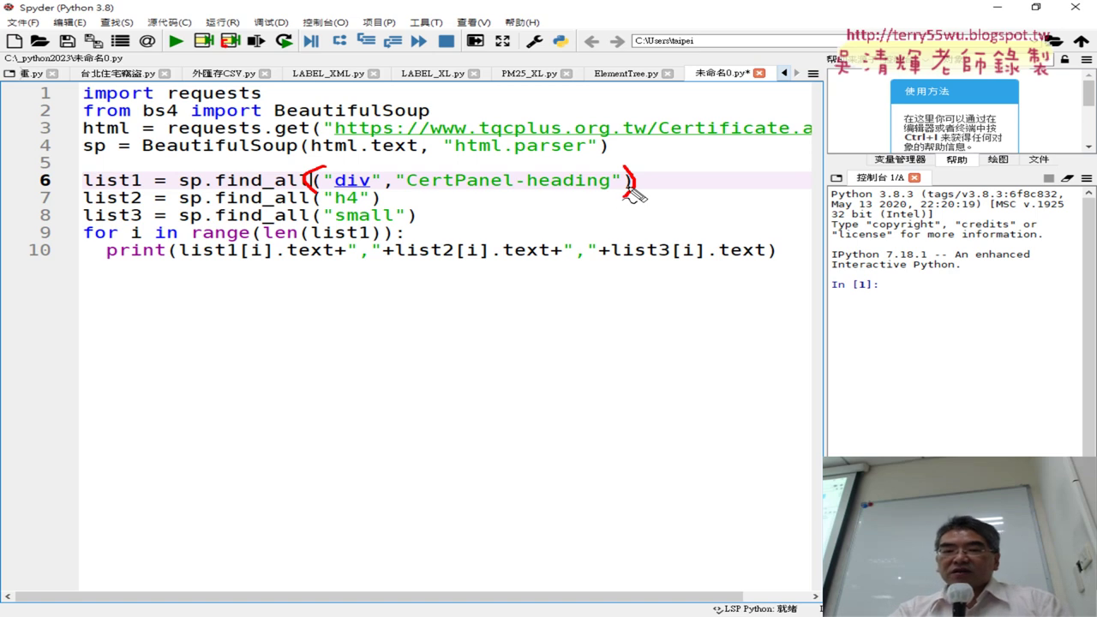
{"action": "left_click_drag", "start_coordinate": [334, 189], "coordinate": [374, 191]}
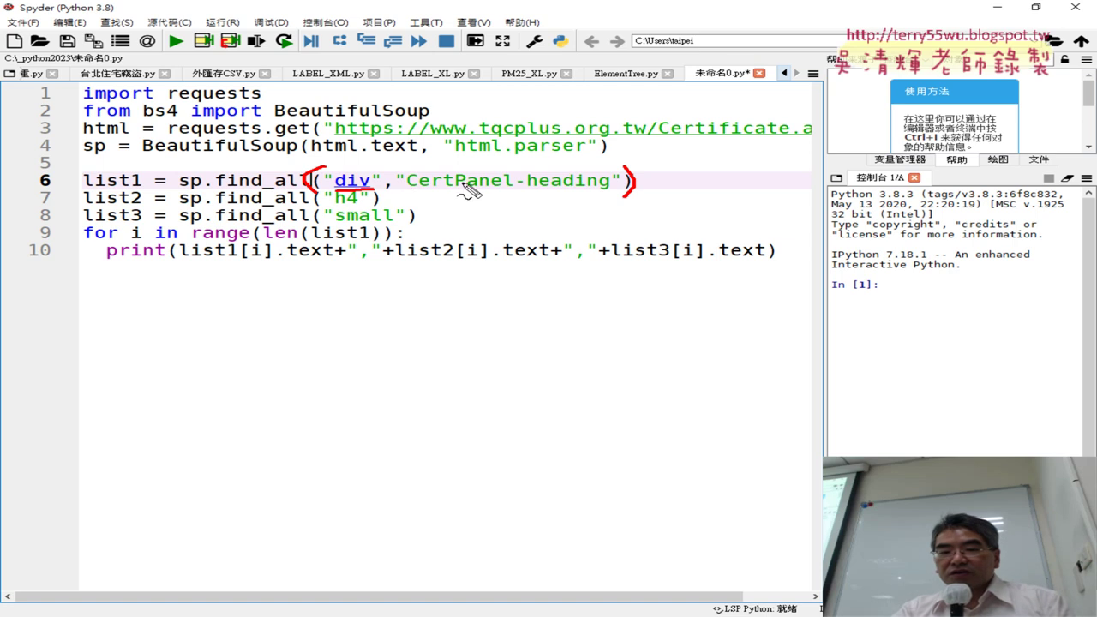
{"action": "mouse_move", "coordinate": [393, 184]}
{"action": "left_mouse_down"}
{"action": "mouse_move", "coordinate": [390, 197]}
{"action": "mouse_move", "coordinate": [607, 194]}
{"action": "left_mouse_up"}
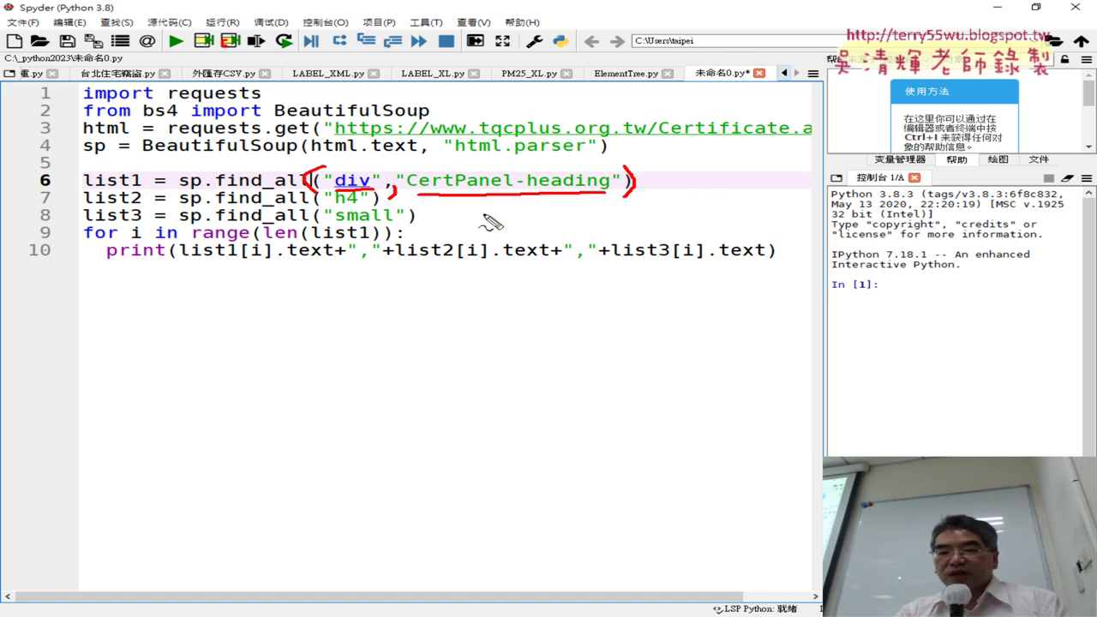
{"action": "mouse_move", "coordinate": [337, 208]}
{"action": "left_mouse_down"}
{"action": "mouse_move", "coordinate": [357, 204]}
{"action": "mouse_move", "coordinate": [396, 225]}
{"action": "left_mouse_up"}
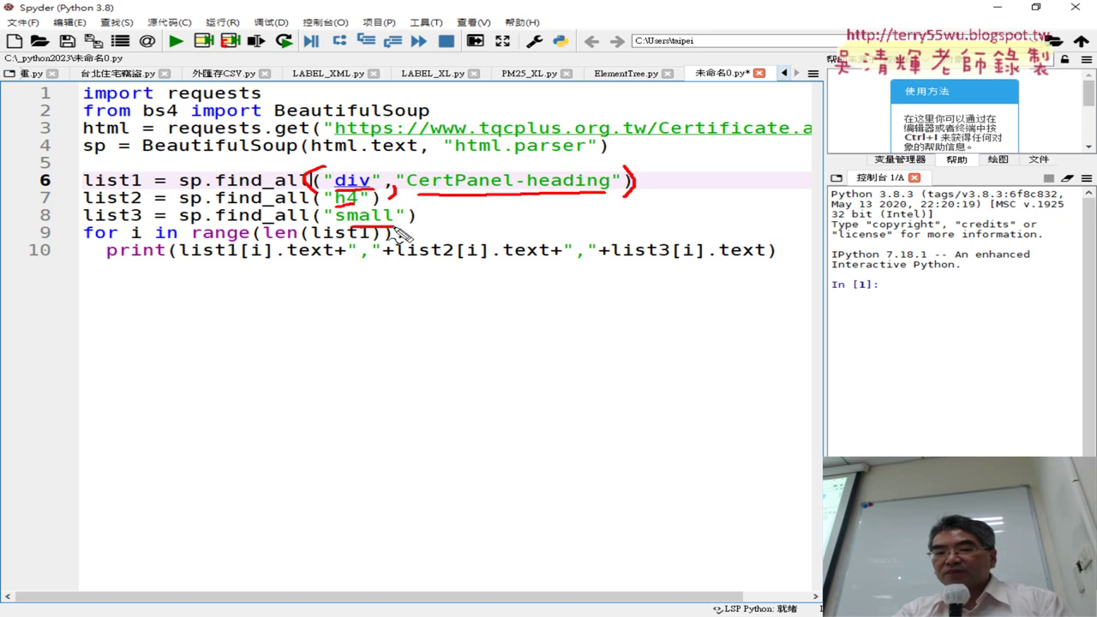
{"action": "left_click_drag", "start_coordinate": [142, 187], "coordinate": [84, 186]}
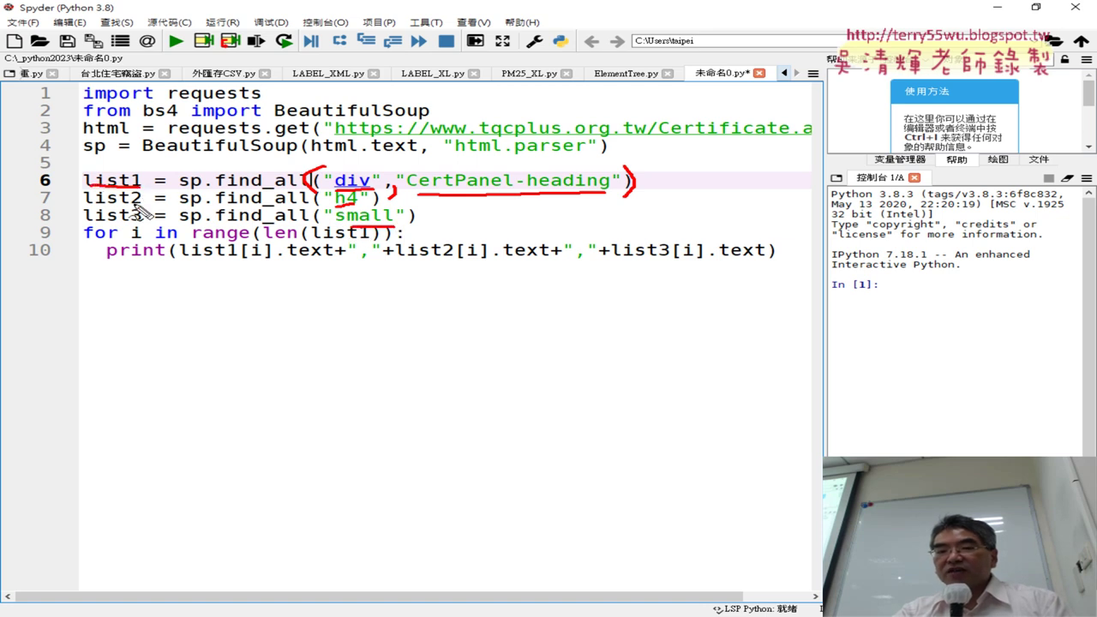
{"action": "left_click_drag", "start_coordinate": [141, 205], "coordinate": [84, 206]}
{"action": "left_click_drag", "start_coordinate": [147, 226], "coordinate": [69, 227]}
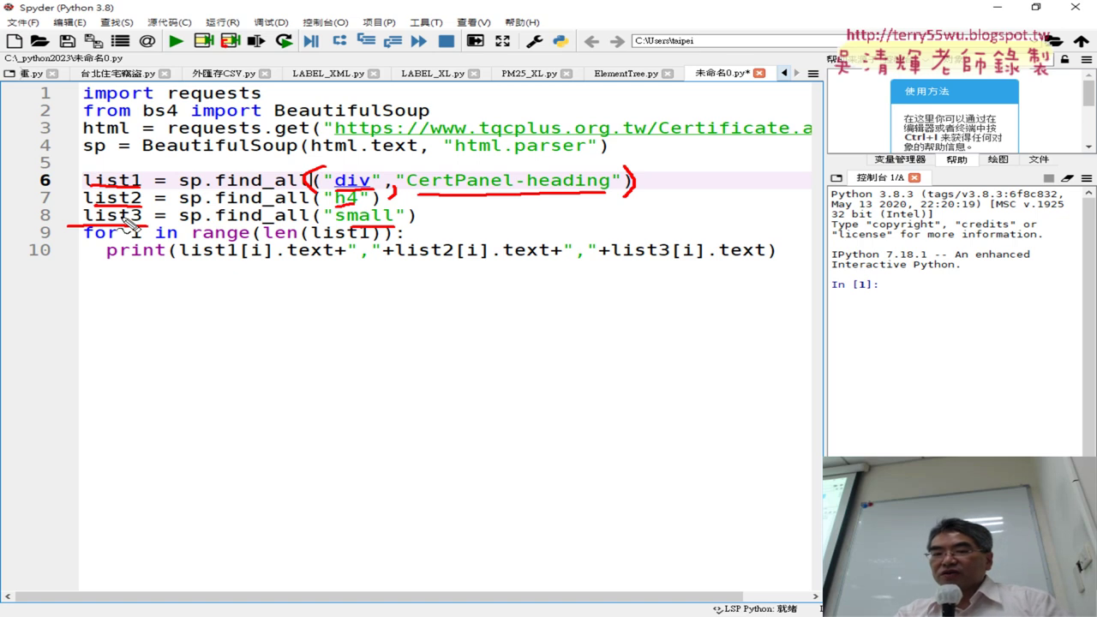
{"action": "mouse_move", "coordinate": [666, 175]}
{"action": "left_mouse_down"}
{"action": "mouse_move", "coordinate": [681, 196]}
{"action": "mouse_move", "coordinate": [739, 185]}
{"action": "mouse_move", "coordinate": [724, 197]}
{"action": "left_mouse_up"}
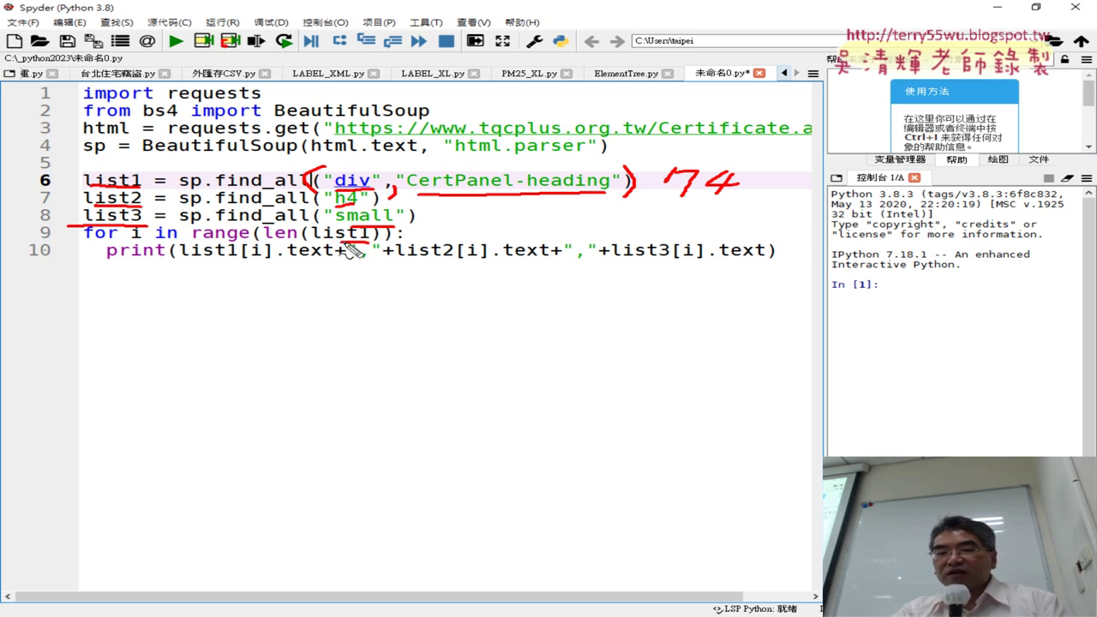
{"action": "mouse_move", "coordinate": [352, 242]}
{"action": "left_mouse_down"}
{"action": "mouse_move", "coordinate": [302, 249]}
{"action": "mouse_move", "coordinate": [353, 241]}
{"action": "left_mouse_up"}
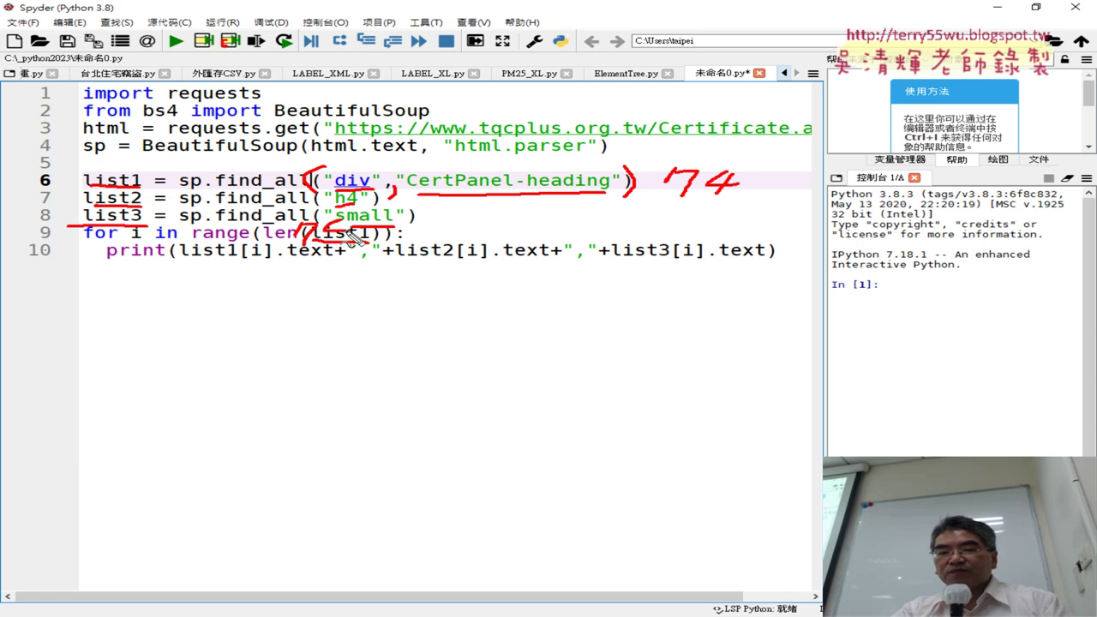
{"action": "mouse_move", "coordinate": [257, 291]}
{"action": "left_mouse_down"}
{"action": "mouse_move", "coordinate": [265, 318]}
{"action": "mouse_move", "coordinate": [341, 310]}
{"action": "mouse_move", "coordinate": [381, 334]}
{"action": "left_mouse_up"}
{"action": "mouse_move", "coordinate": [414, 296]}
{"action": "left_mouse_down"}
{"action": "mouse_move", "coordinate": [490, 336]}
{"action": "mouse_move", "coordinate": [444, 344]}
{"action": "left_mouse_up"}
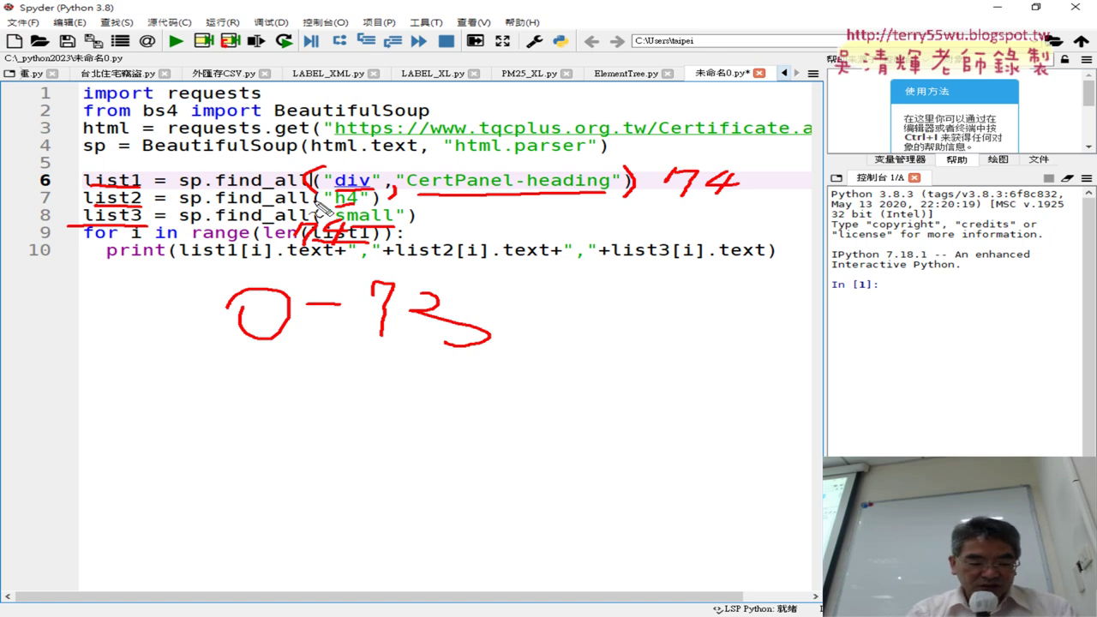
{"action": "key", "text": "Escape"}
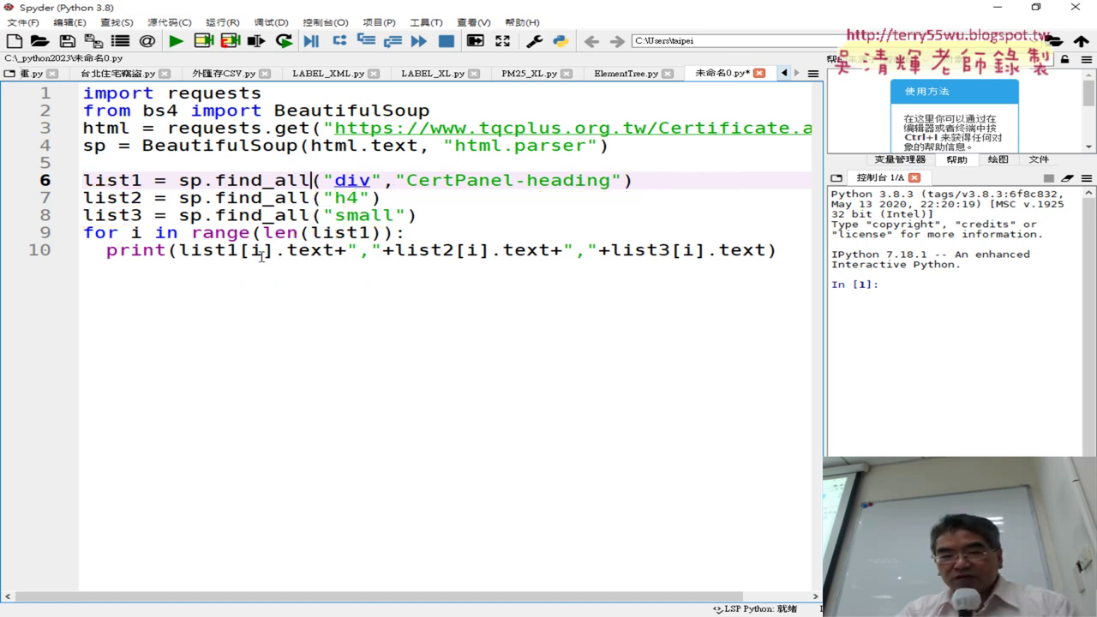
Change the loop on line 9 to range(0,len(list1)) and highlight len(list1).
{"action": "left_click", "coordinate": [262, 232]}
{"action": "type", "text": "0"}
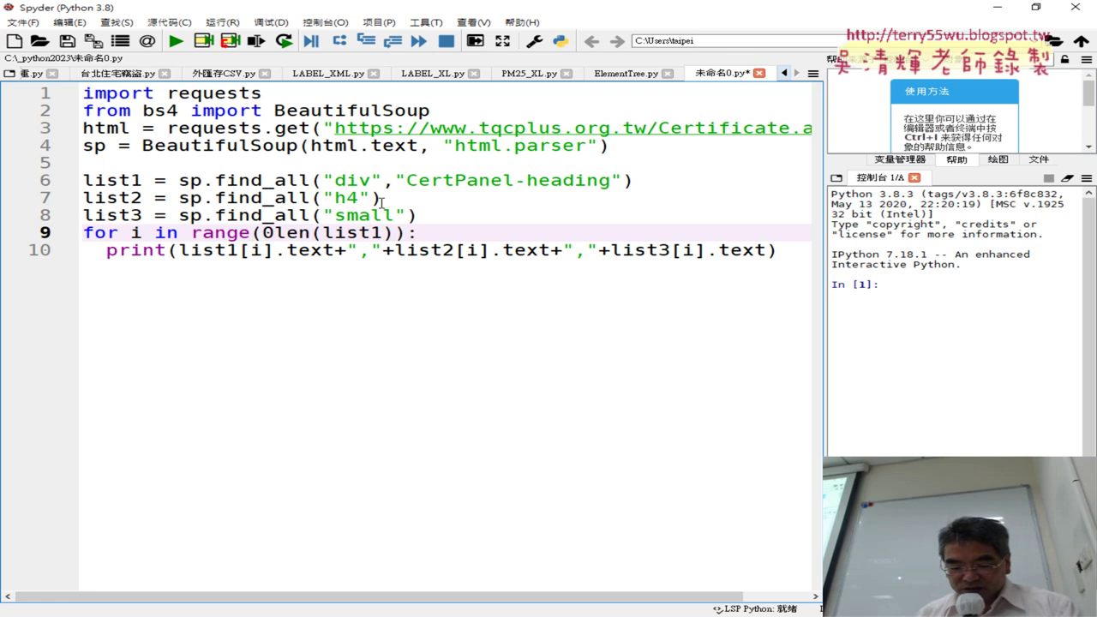
{"action": "type", "text": ","}
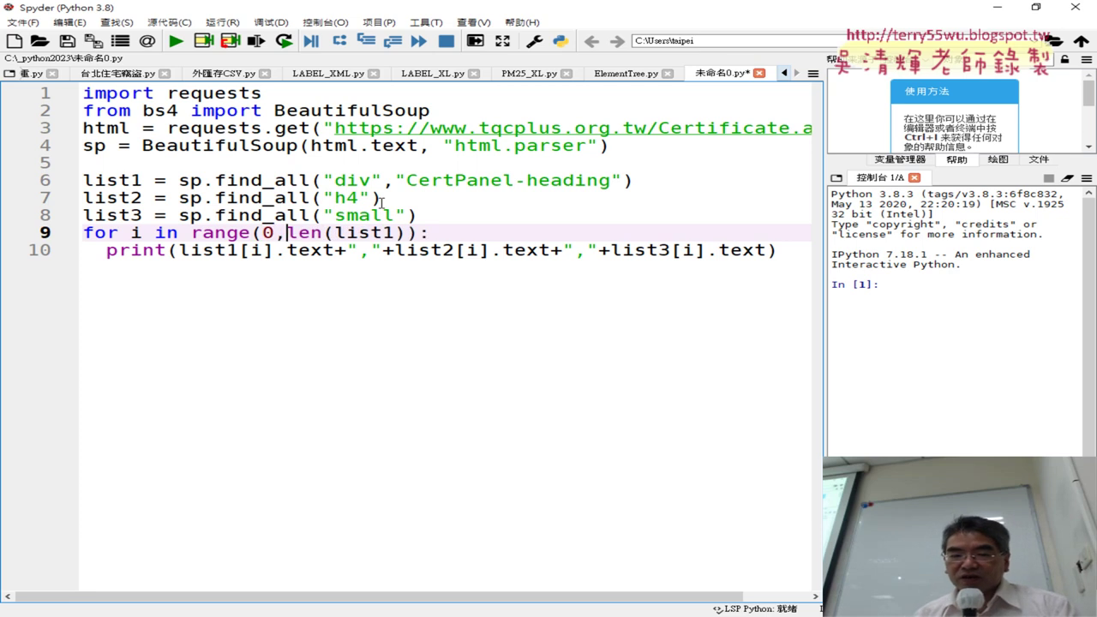
{"action": "key", "text": "ctrl+space"}
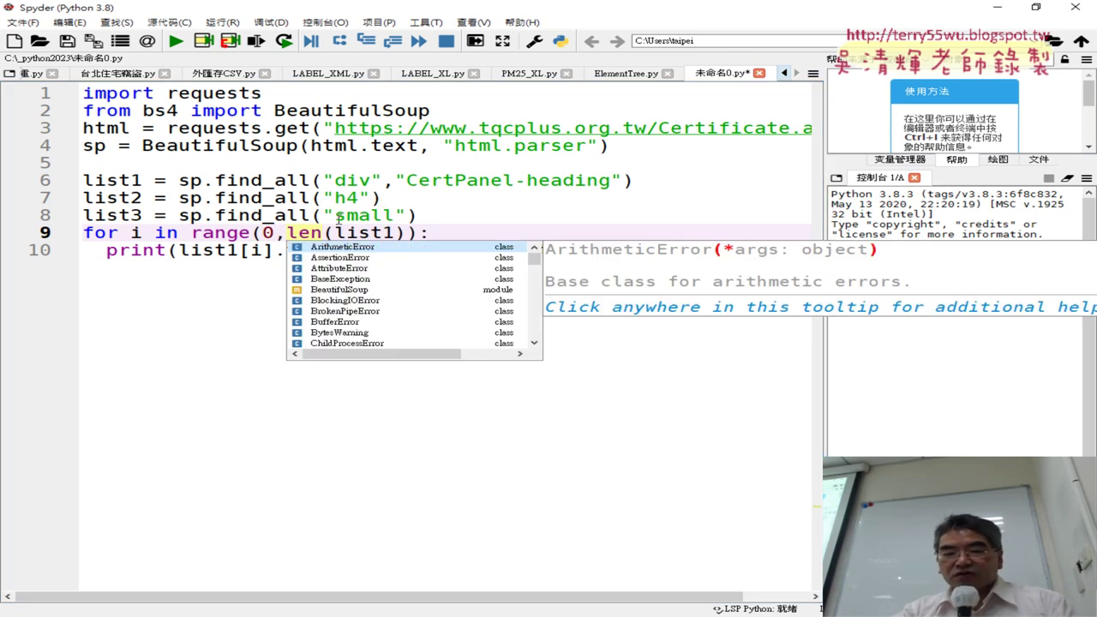
{"action": "left_click_drag", "start_coordinate": [288, 232], "coordinate": [396, 232]}
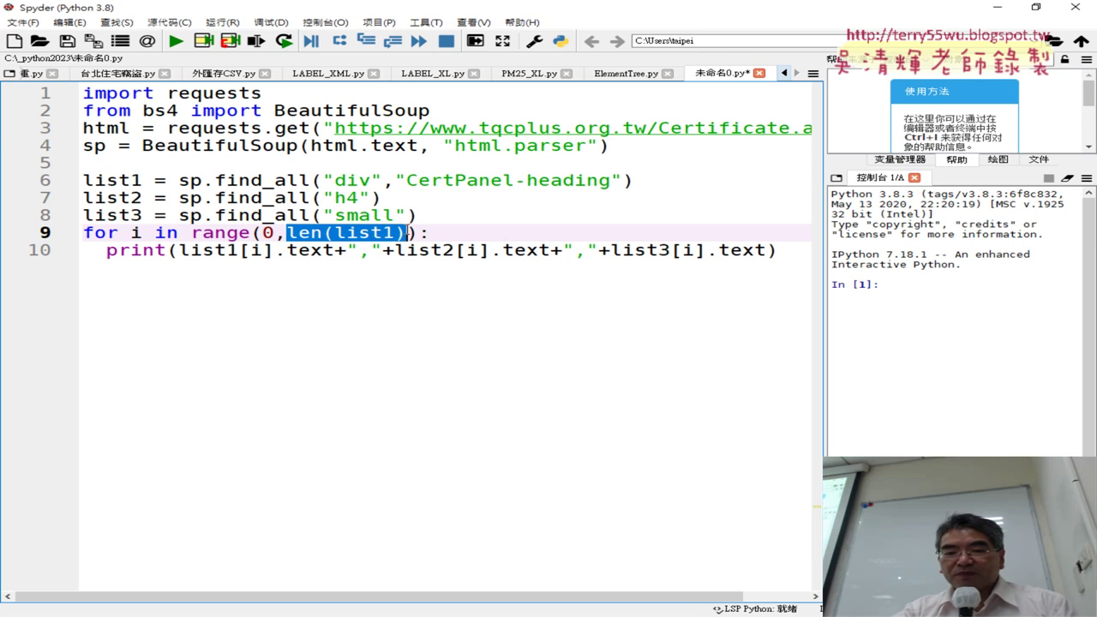
{"action": "mouse_move", "coordinate": [378, 225]}
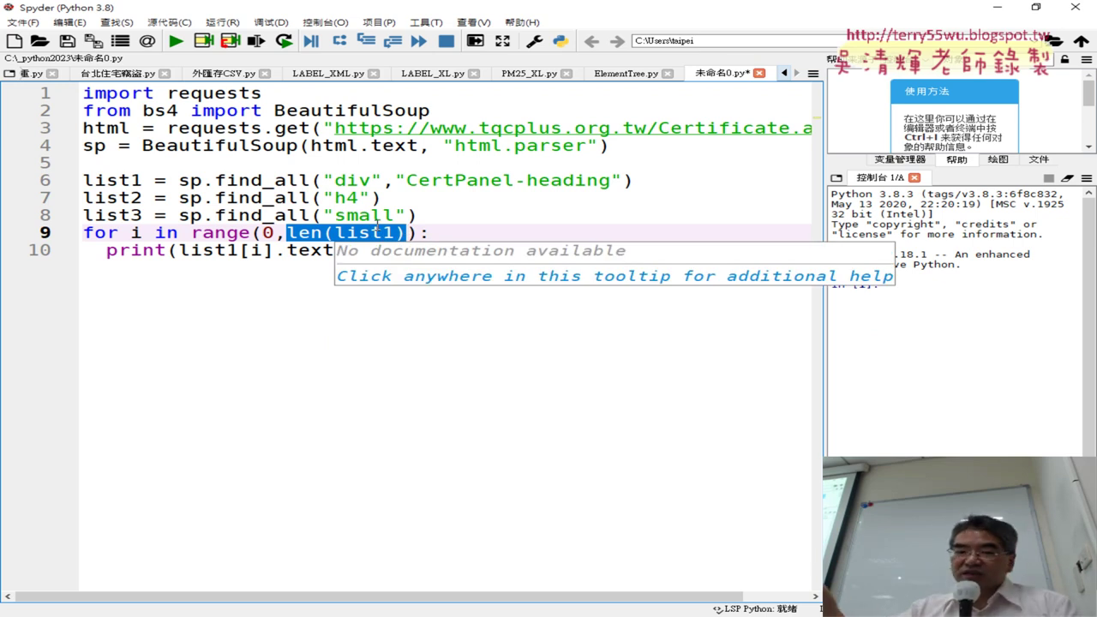
{"action": "left_click", "coordinate": [243, 292]}
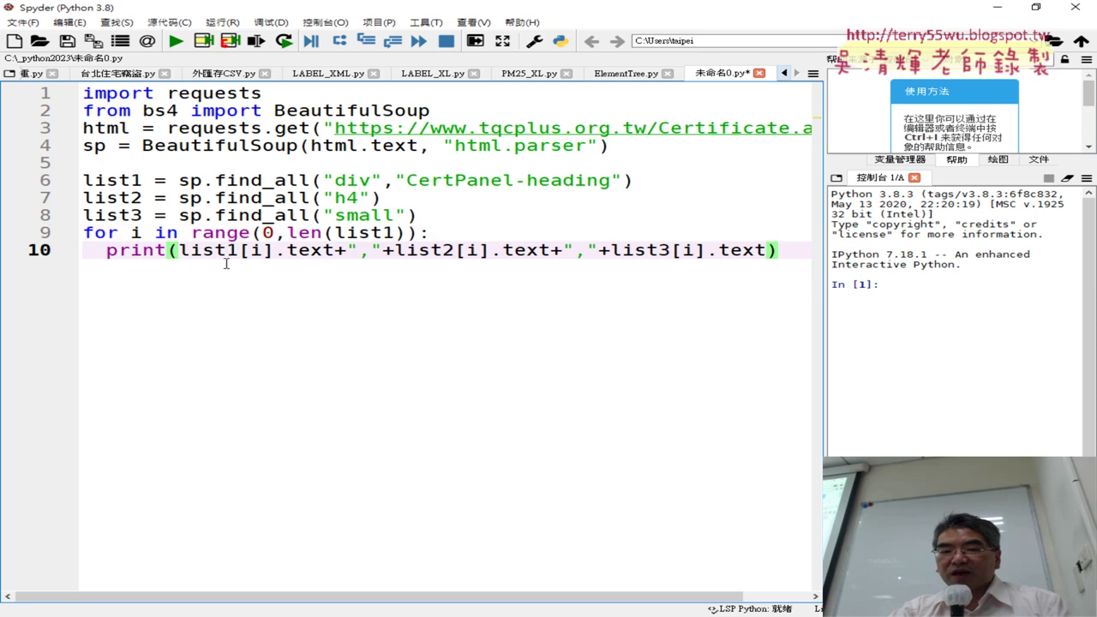
Point out the .text attributes on the print line, then widen the console pane.
{"action": "left_click_drag", "start_coordinate": [335, 250], "coordinate": [298, 250]}
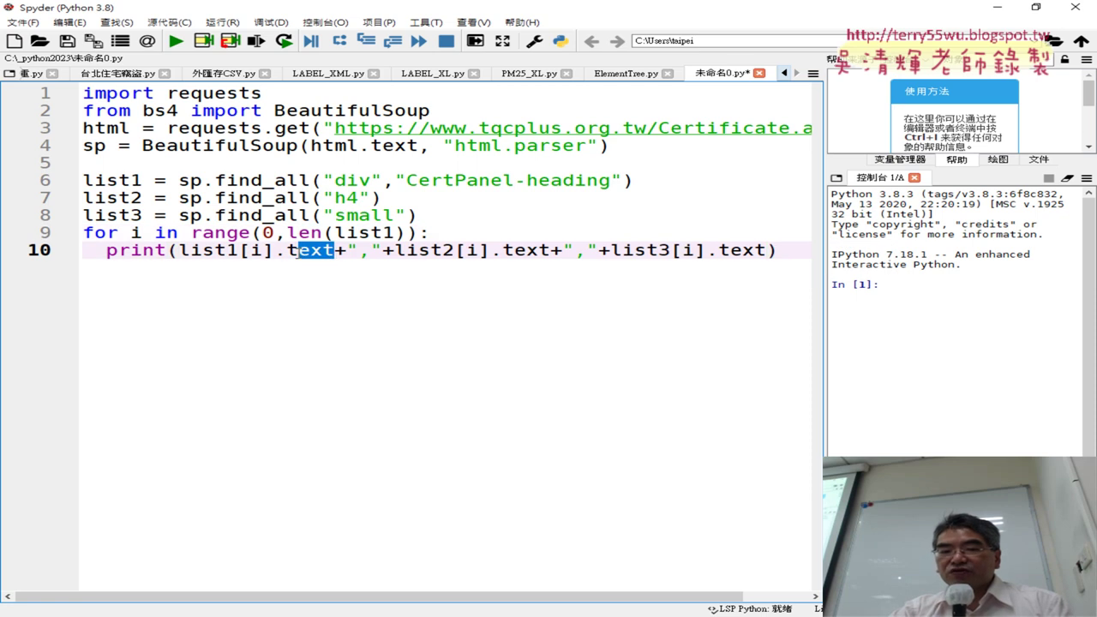
{"action": "mouse_move", "coordinate": [437, 247]}
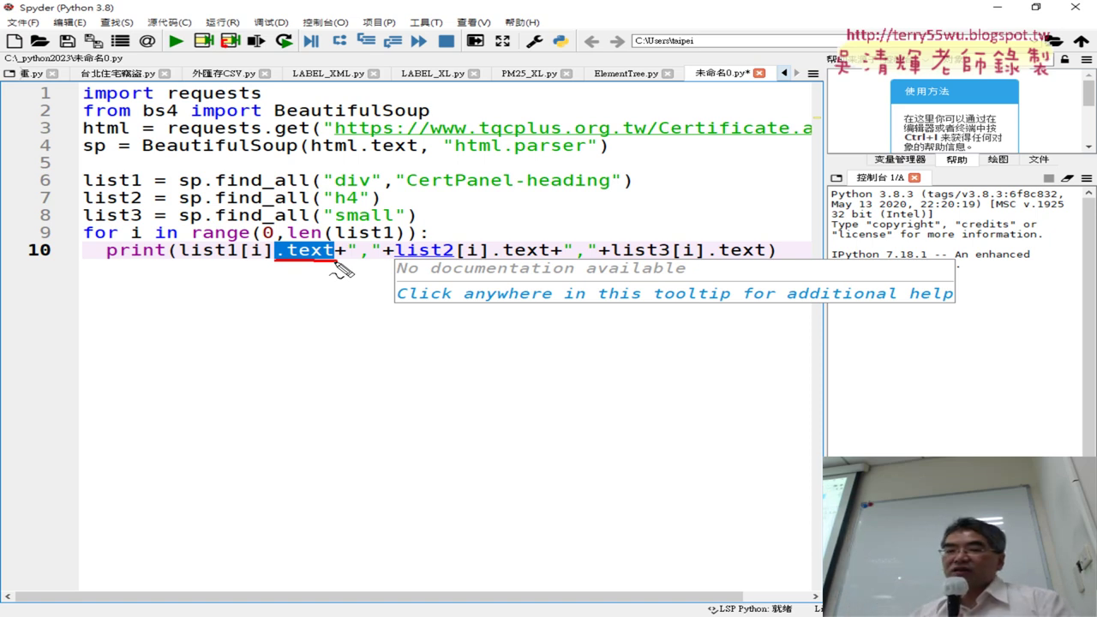
{"action": "left_click_drag", "start_coordinate": [493, 261], "coordinate": [555, 262]}
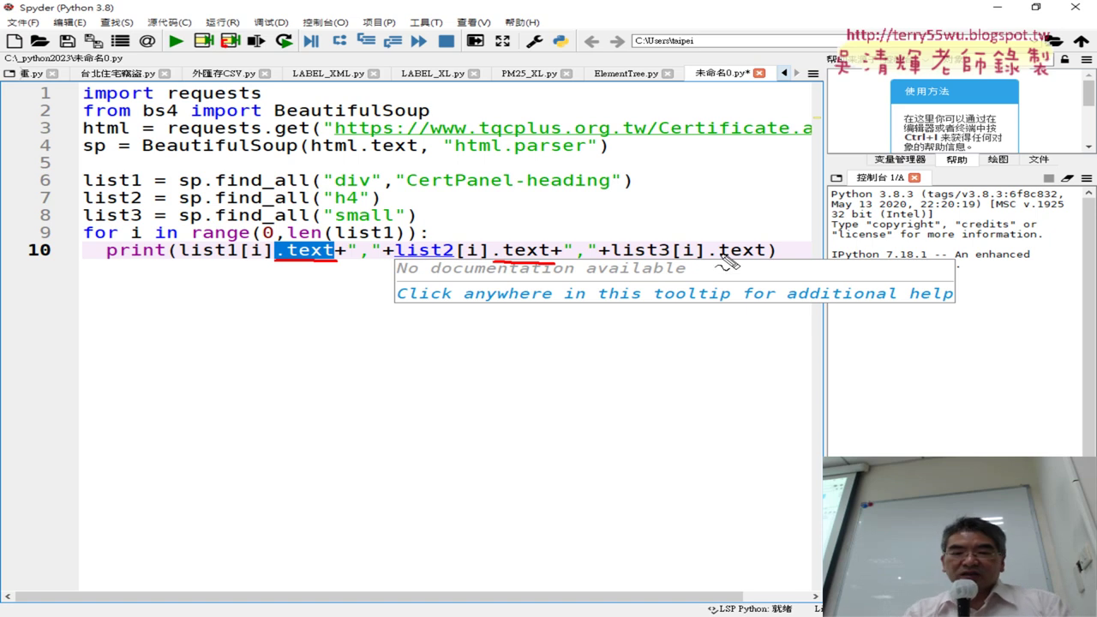
{"action": "key", "text": "Escape"}
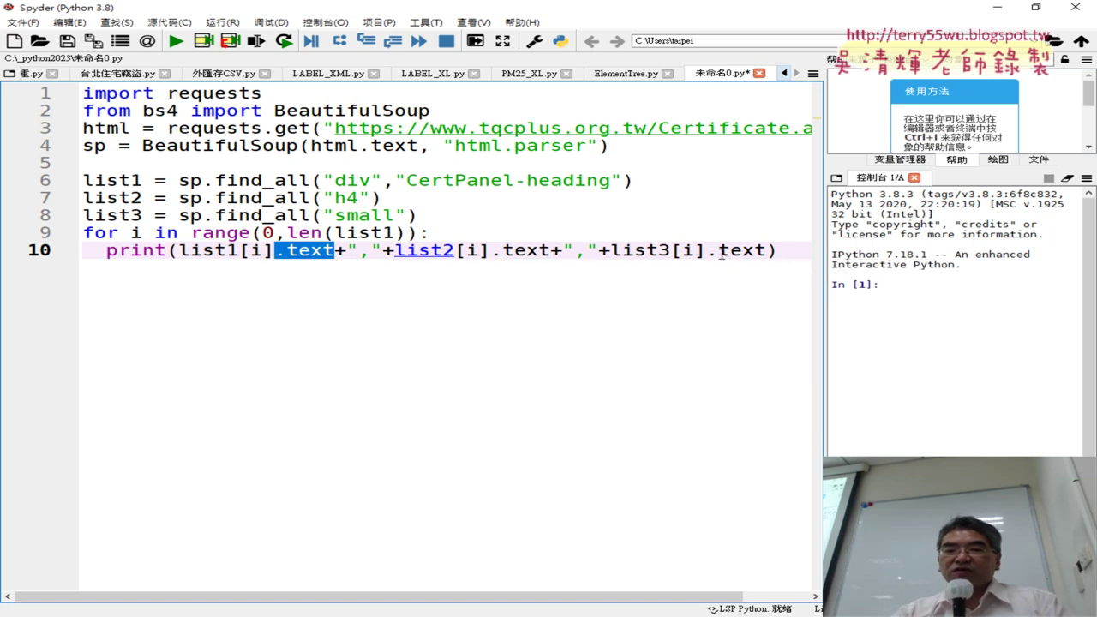
{"action": "left_click_drag", "start_coordinate": [823, 275], "coordinate": [364, 275]}
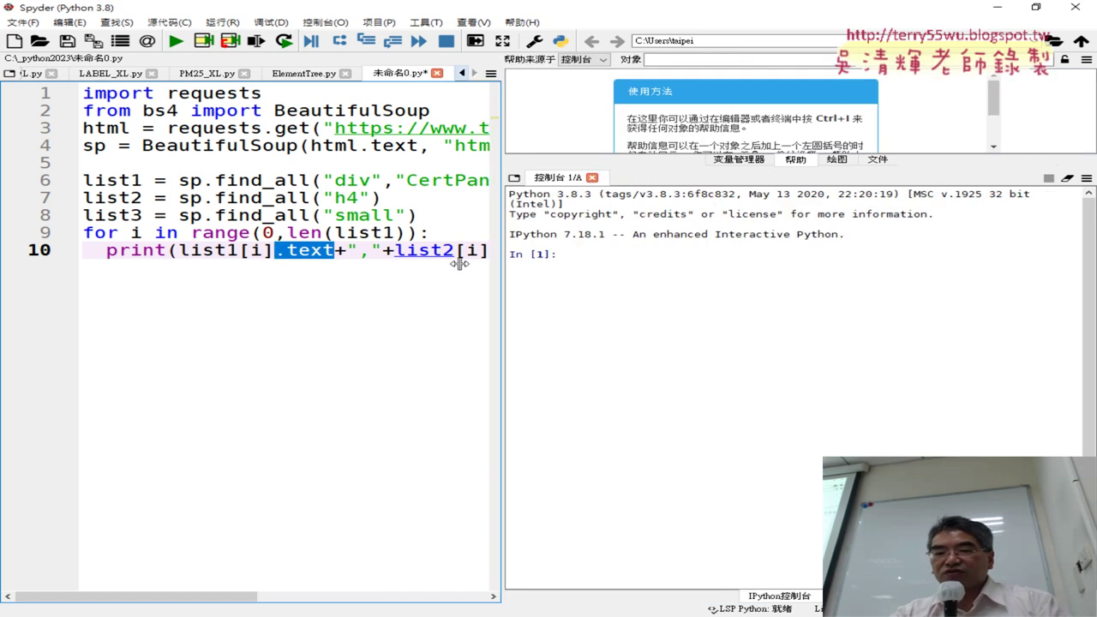
Run the script and enlarge the editor and console text.
{"action": "left_click", "coordinate": [176, 40]}
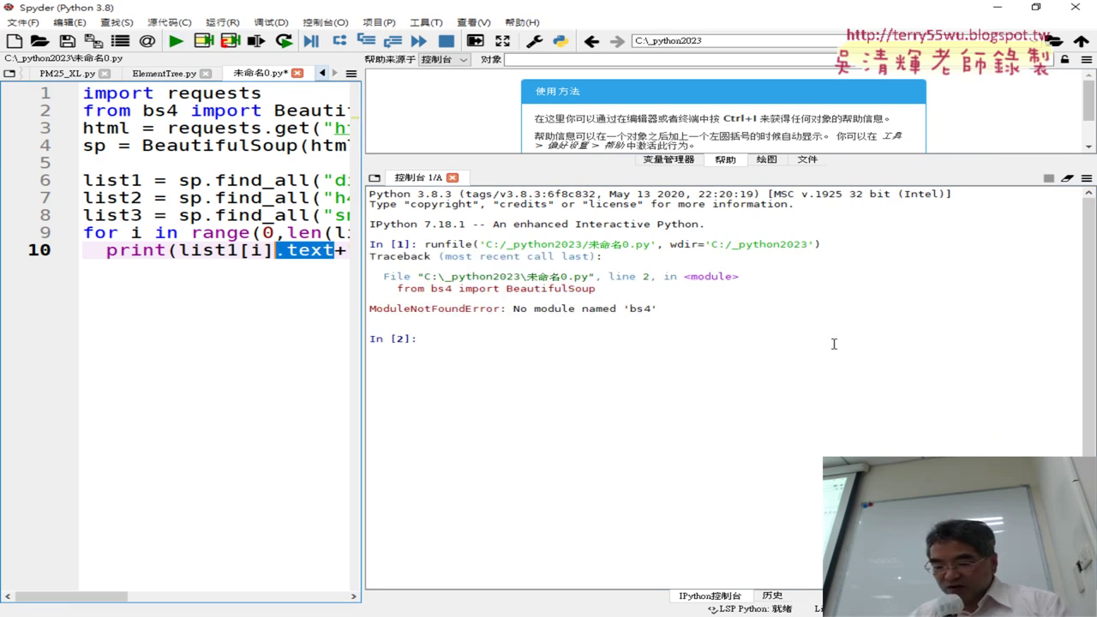
{"action": "key", "text": "ctrl+plus"}
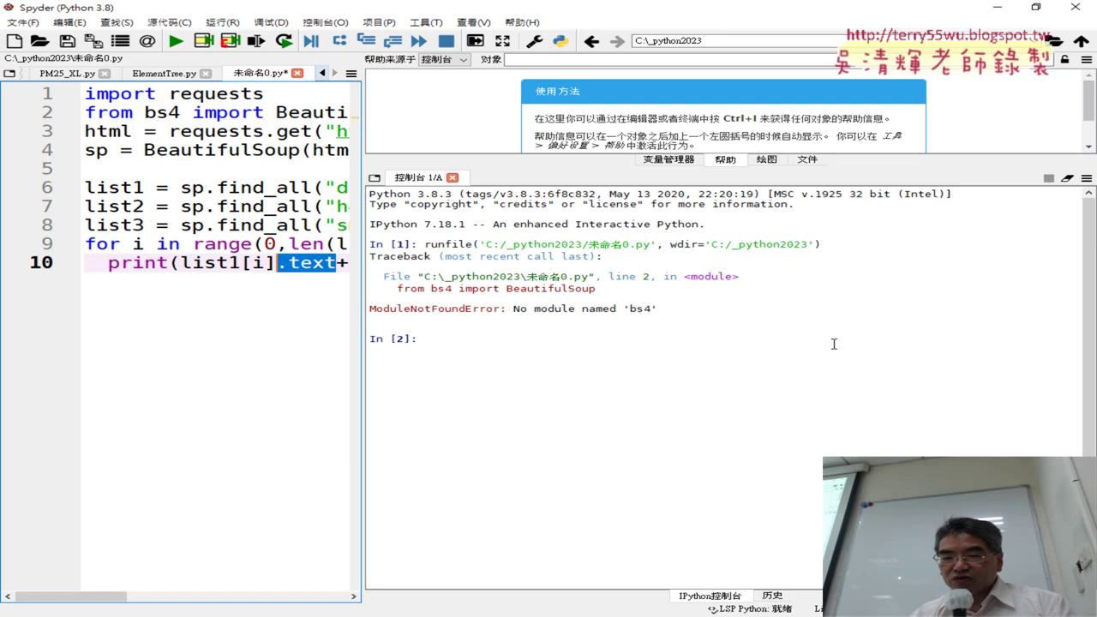
{"action": "left_click", "coordinate": [844, 386]}
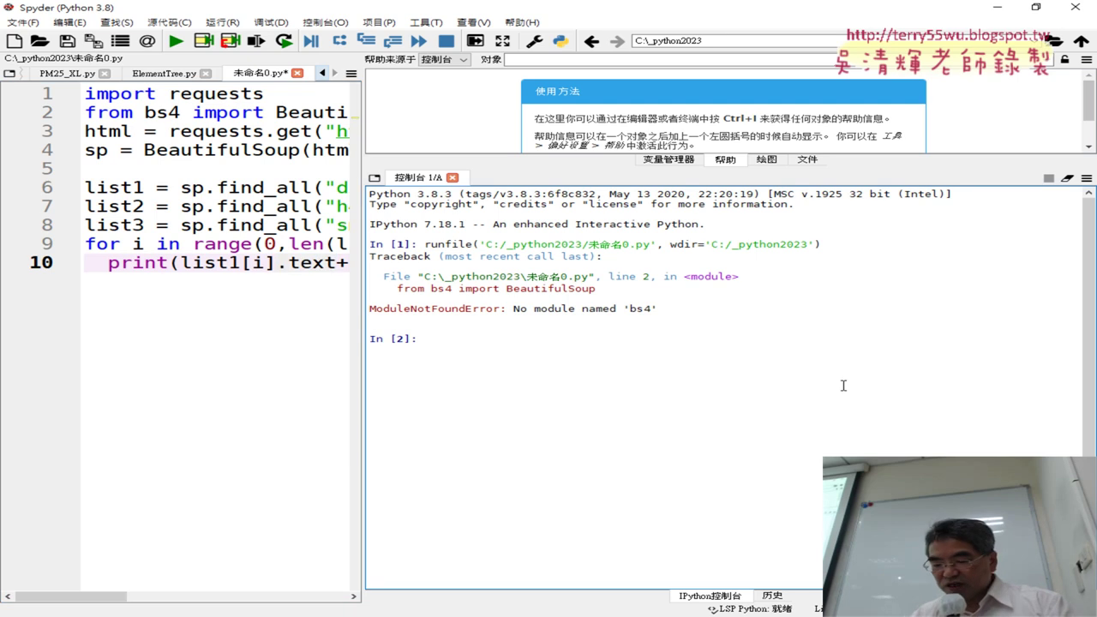
{"action": "key", "text": "ctrl+plus"}
{"action": "key", "text": "ctrl+plus"}
{"action": "key", "text": "ctrl+plus"}
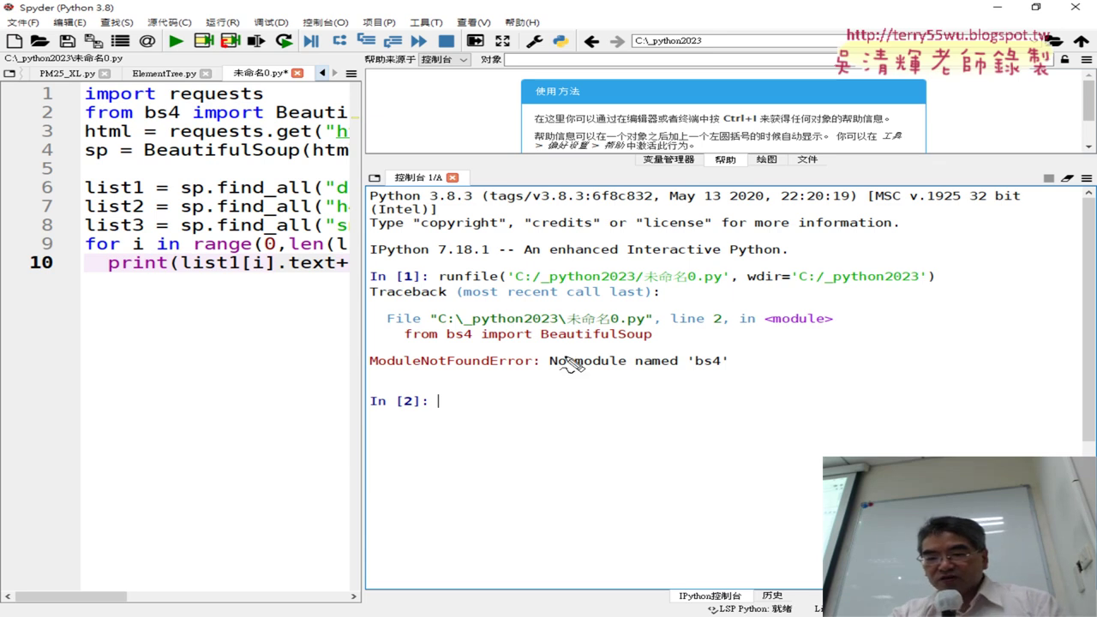
Mark the 'No module named bs4' error against the bs4 import line, then return to the lesson notes.
{"action": "left_click_drag", "start_coordinate": [574, 367], "coordinate": [626, 368]}
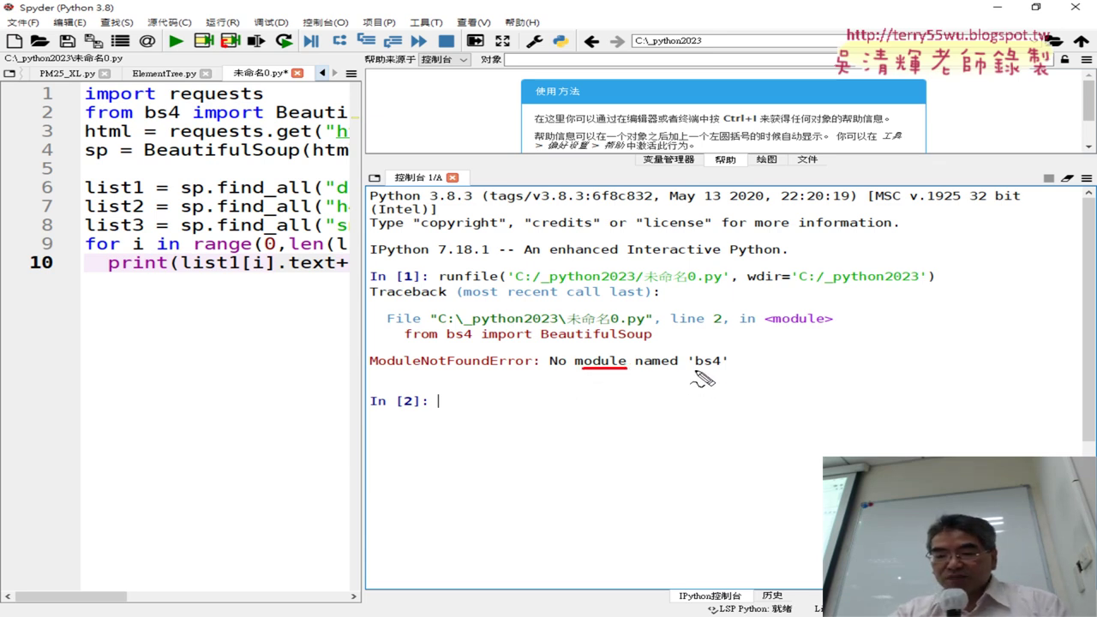
{"action": "left_click_drag", "start_coordinate": [696, 373], "coordinate": [683, 377]}
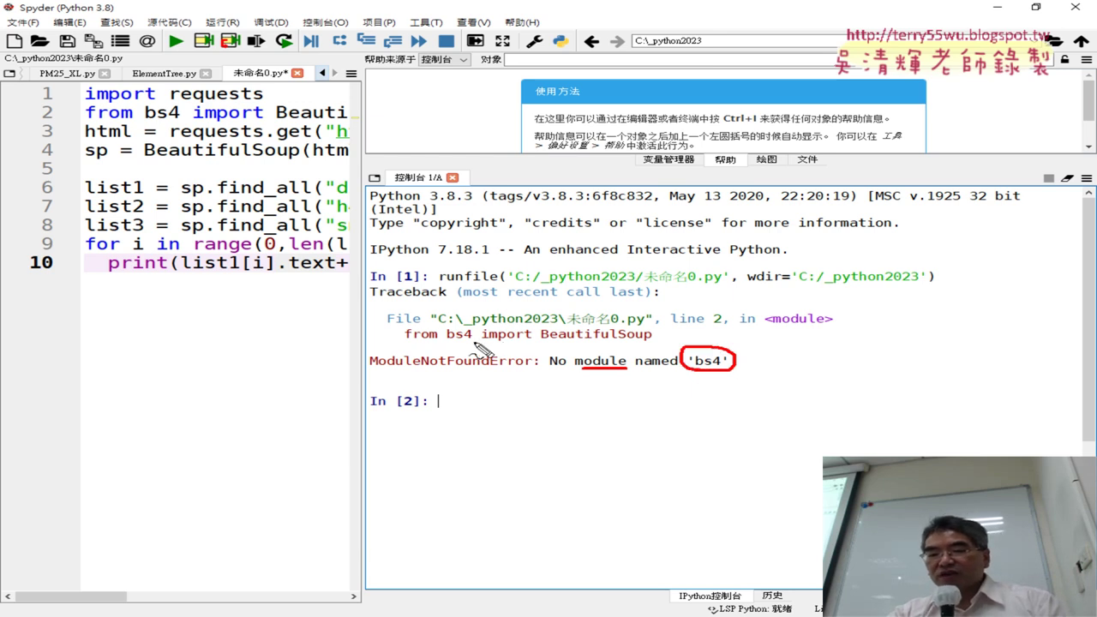
{"action": "left_click_drag", "start_coordinate": [444, 344], "coordinate": [658, 341]}
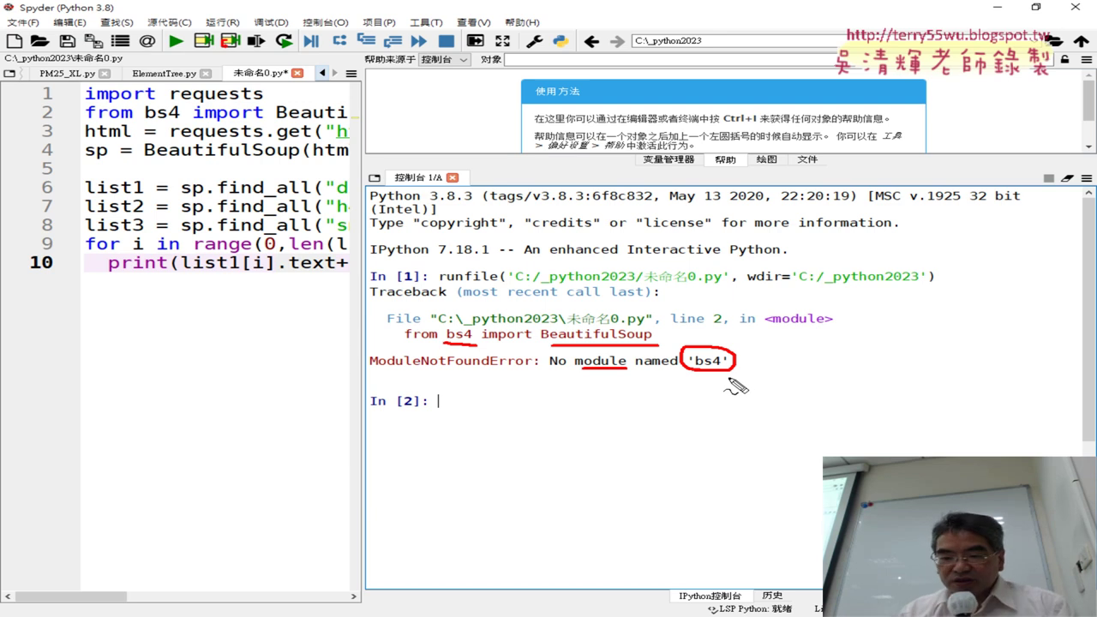
{"action": "key", "text": "Escape"}
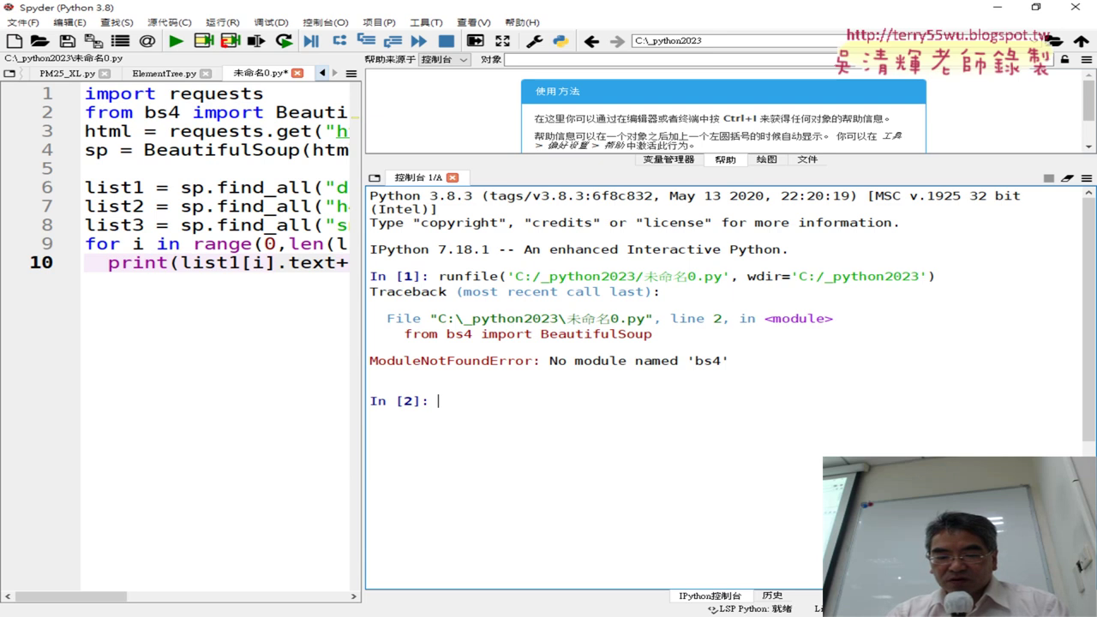
{"action": "key", "text": "alt+Tab"}
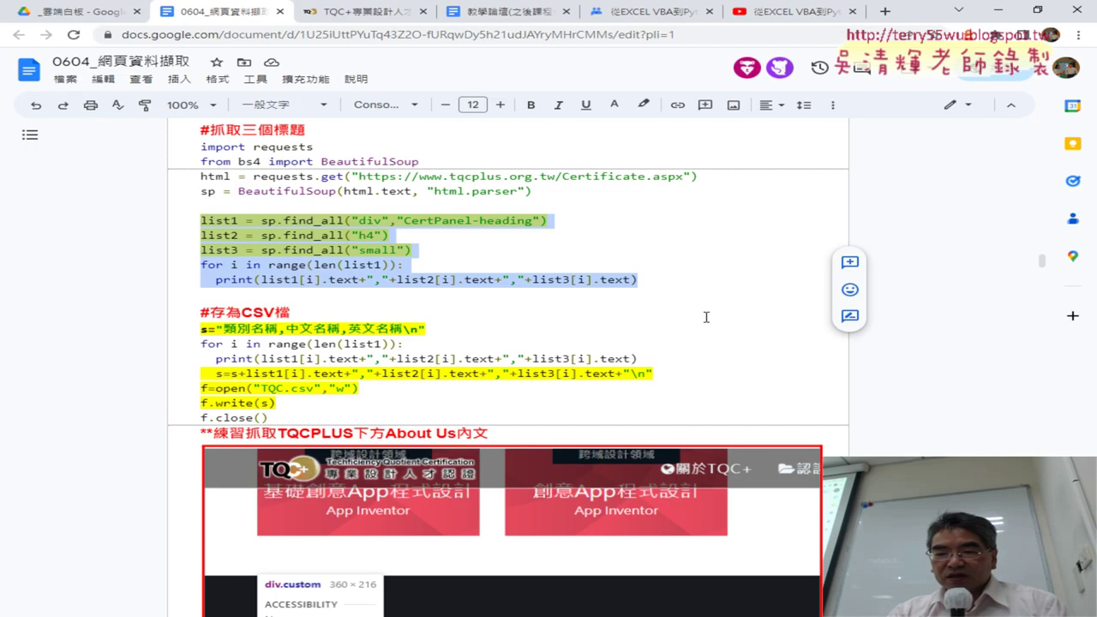
Highlight the 'python -m pip install beautifulsoup4' line in the notes, then bring up the Scripts Explorer window.
{"action": "scroll", "coordinate": [706, 317], "scroll_direction": "up", "scroll_amount": 1}
{"action": "scroll", "coordinate": [729, 317], "scroll_direction": "up", "scroll_amount": 2}
{"action": "scroll", "coordinate": [745, 318], "scroll_direction": "up", "scroll_amount": 4}
{"action": "scroll", "coordinate": [758, 318], "scroll_direction": "up", "scroll_amount": 3}
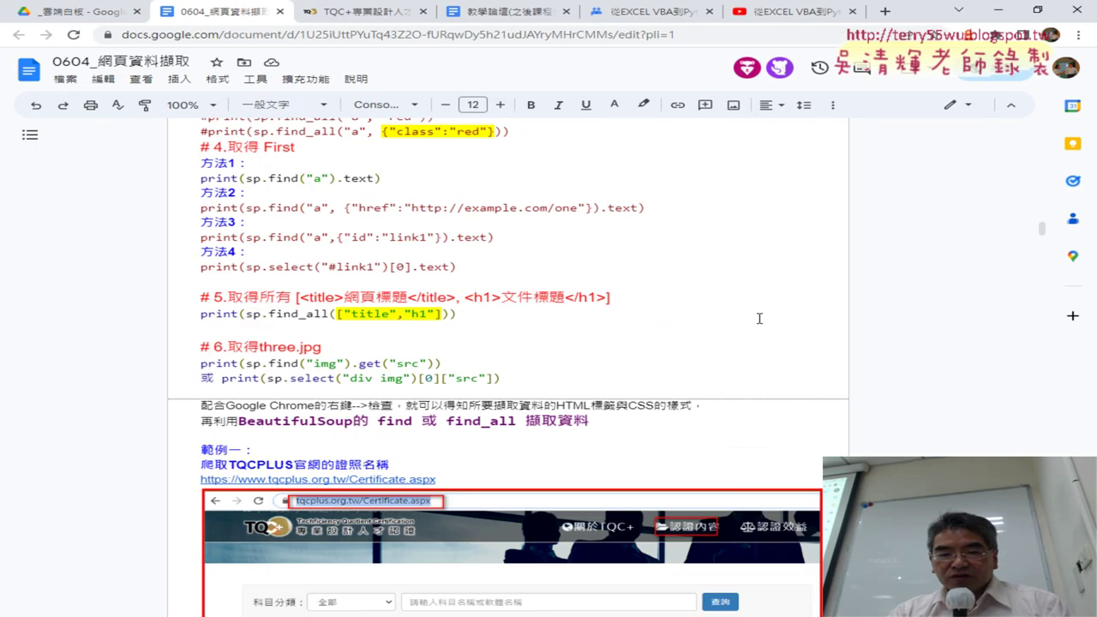
{"action": "scroll", "coordinate": [758, 318], "scroll_direction": "up", "scroll_amount": 3}
{"action": "scroll", "coordinate": [759, 318], "scroll_direction": "up", "scroll_amount": 3}
{"action": "scroll", "coordinate": [758, 318], "scroll_direction": "up", "scroll_amount": 3}
{"action": "scroll", "coordinate": [758, 318], "scroll_direction": "up", "scroll_amount": 3}
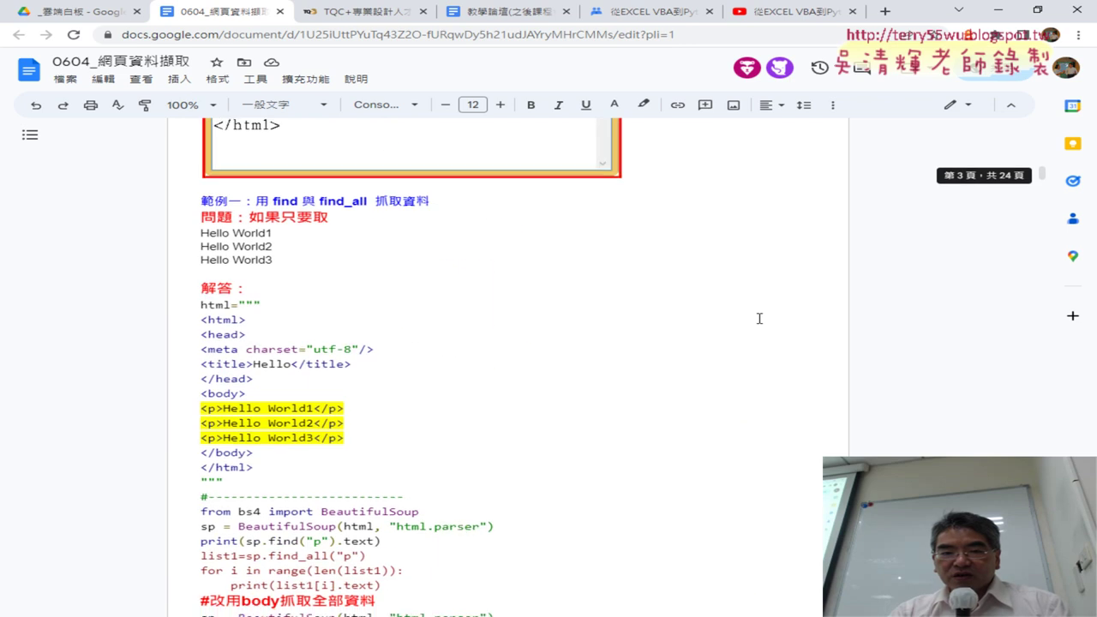
{"action": "scroll", "coordinate": [666, 309], "scroll_direction": "up", "scroll_amount": 2}
{"action": "scroll", "coordinate": [918, 243], "scroll_direction": "up", "scroll_amount": 4}
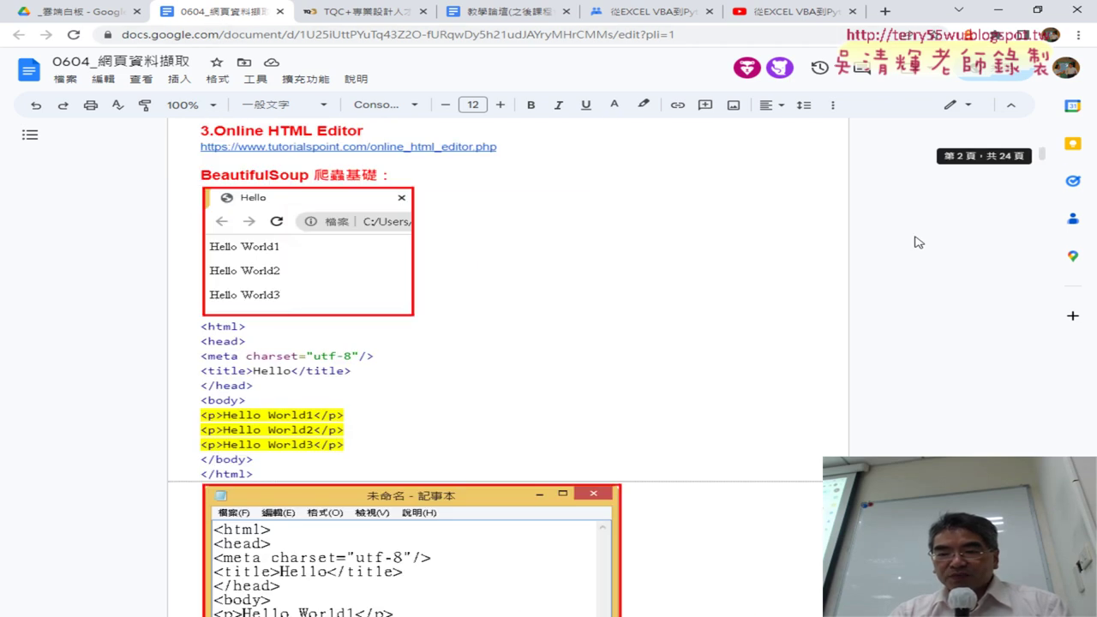
{"action": "scroll", "coordinate": [1055, 164], "scroll_direction": "up", "scroll_amount": 4}
{"action": "scroll", "coordinate": [1063, 98], "scroll_direction": "up", "scroll_amount": 4}
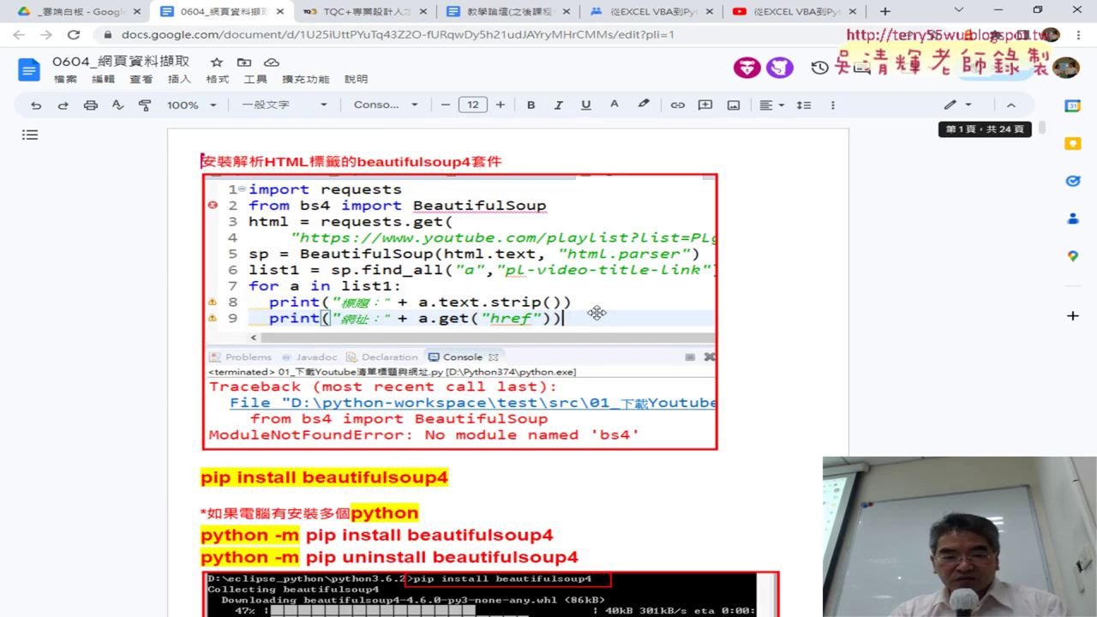
{"action": "scroll", "coordinate": [596, 313], "scroll_direction": "down", "scroll_amount": 3}
{"action": "scroll", "coordinate": [405, 300], "scroll_direction": "down", "scroll_amount": 2}
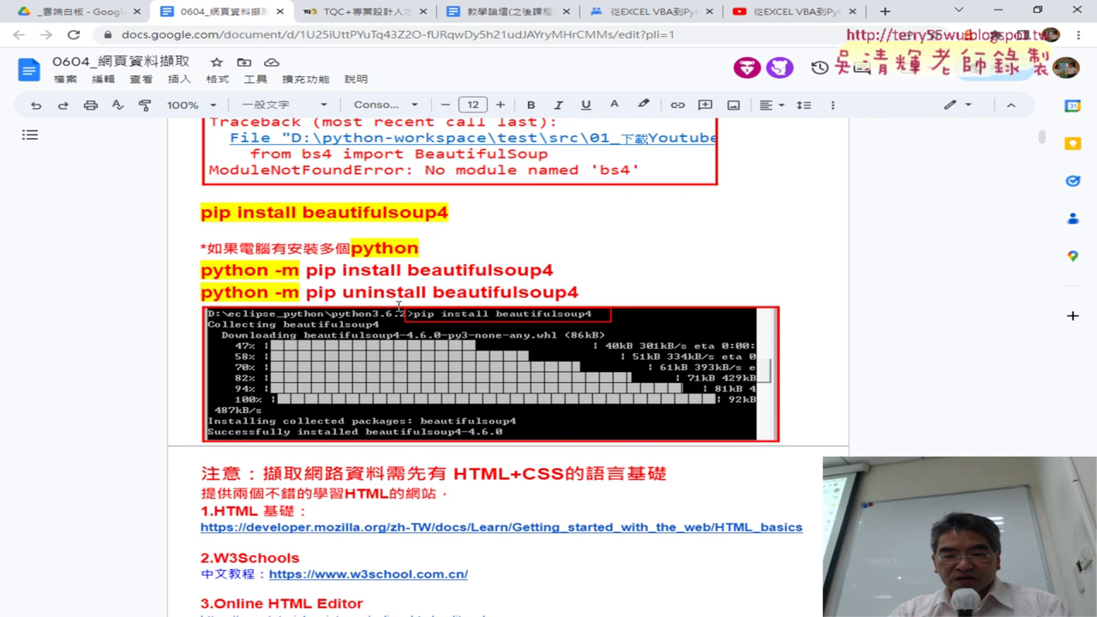
{"action": "left_click_drag", "start_coordinate": [558, 200], "coordinate": [199, 200]}
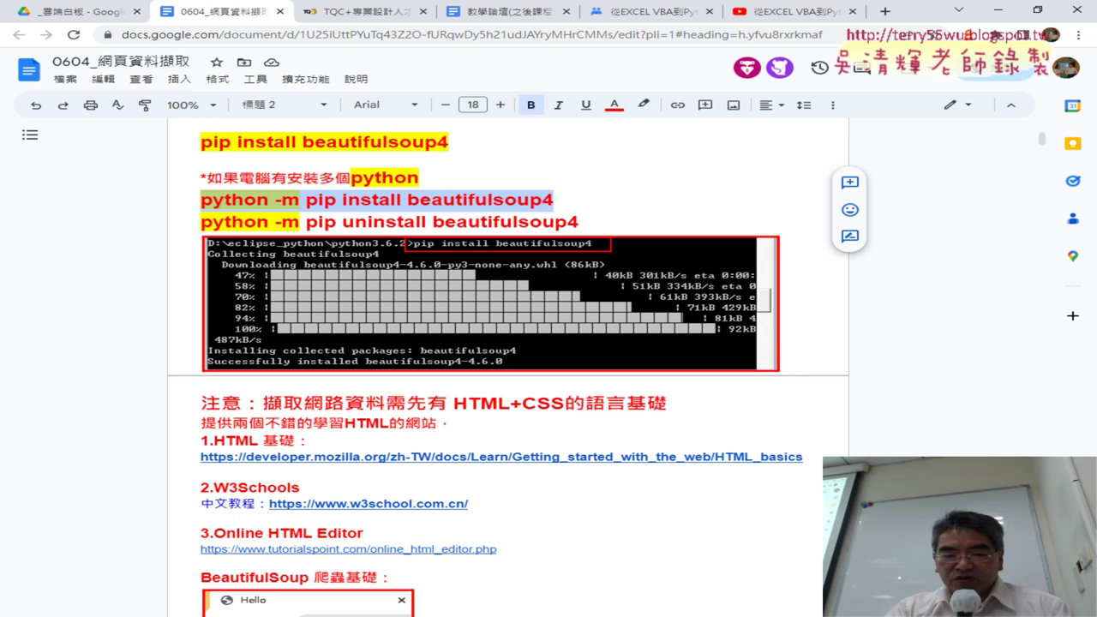
{"action": "left_click", "coordinate": [185, 616]}
Move the Scripts Explorer window aside and navigate up to the C:\Python384 folder.
{"action": "left_click", "coordinate": [262, 571]}
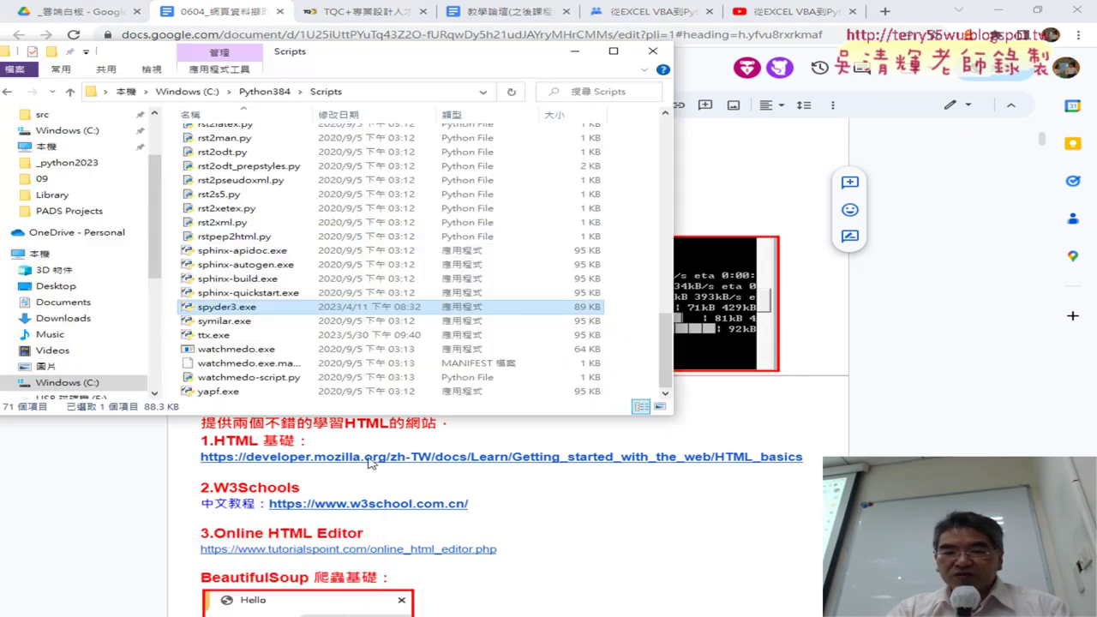
{"action": "left_click_drag", "start_coordinate": [459, 66], "coordinate": [882, 102]}
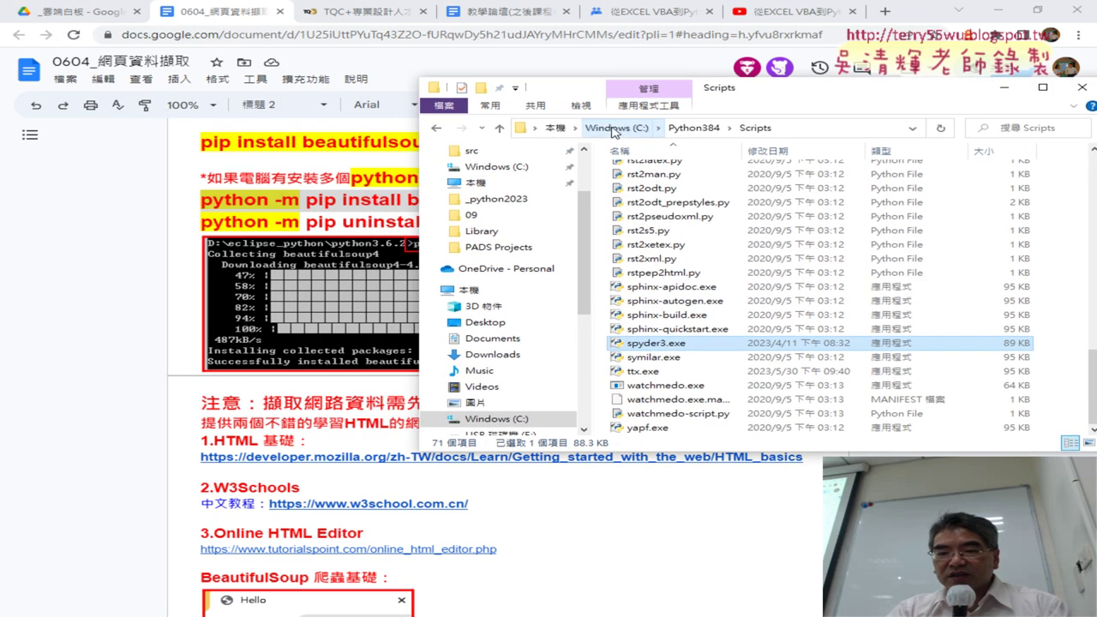
{"action": "left_click", "coordinate": [621, 128]}
{"action": "scroll", "coordinate": [708, 328], "scroll_direction": "down", "scroll_amount": 3}
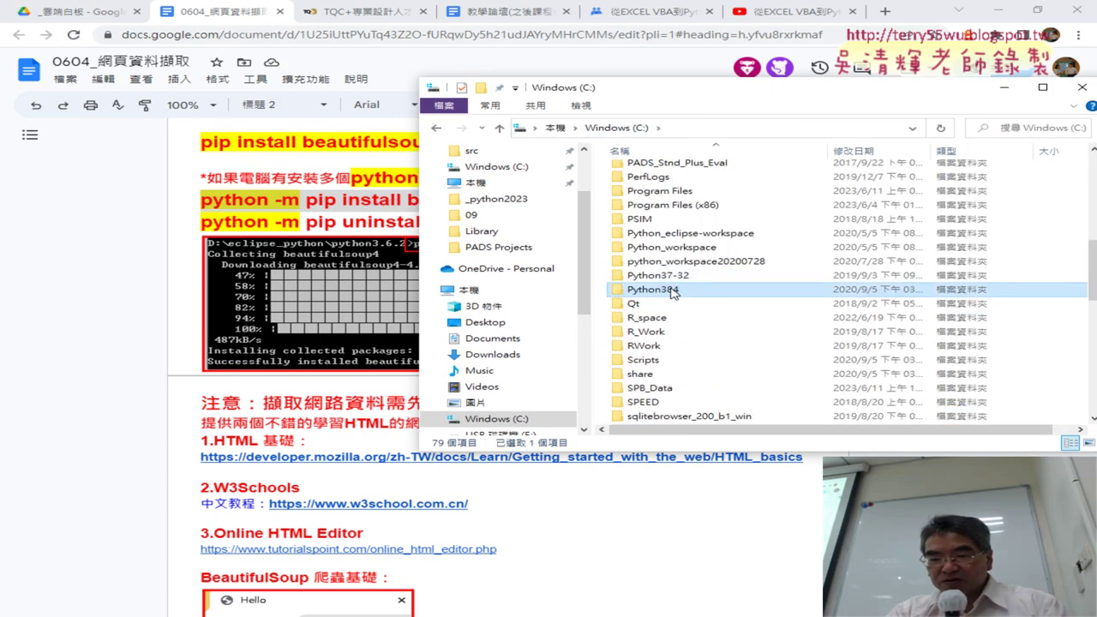
{"action": "double_click", "coordinate": [673, 294]}
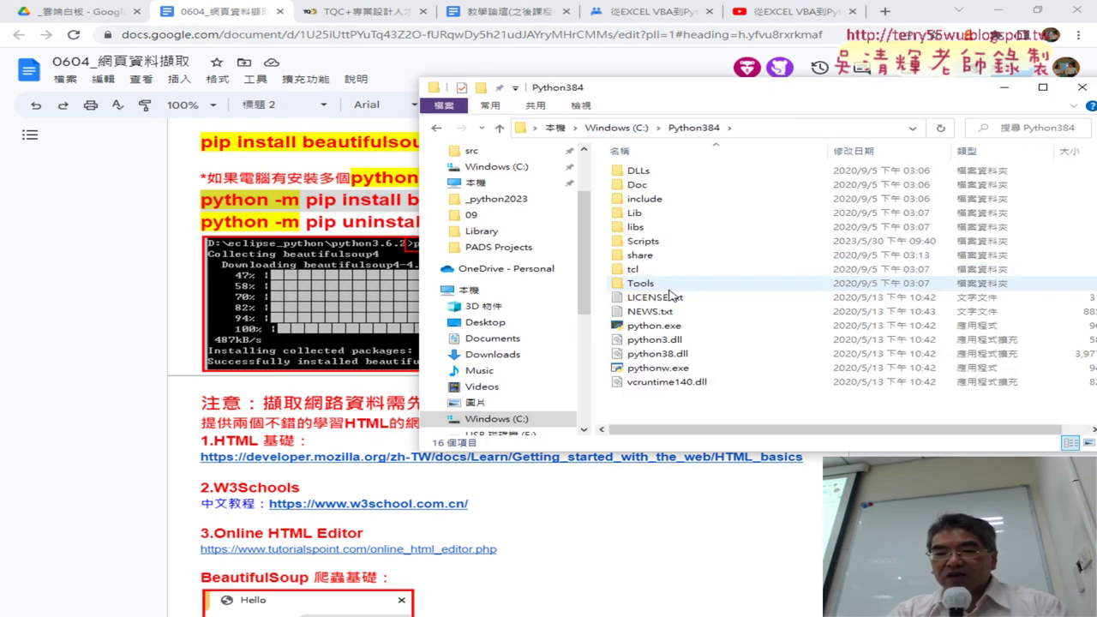
Launch a Command Prompt in C:\Python384 by entering cmd in the address bar.
{"action": "left_click", "coordinate": [771, 127]}
{"action": "type", "text": "c"}
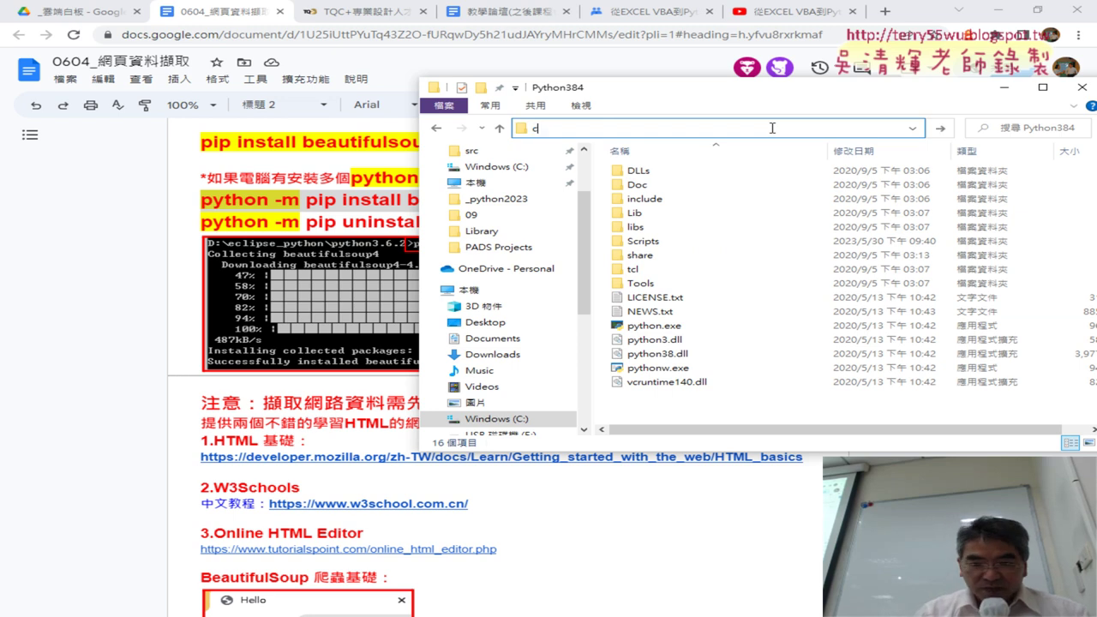
{"action": "type", "text": "md"}
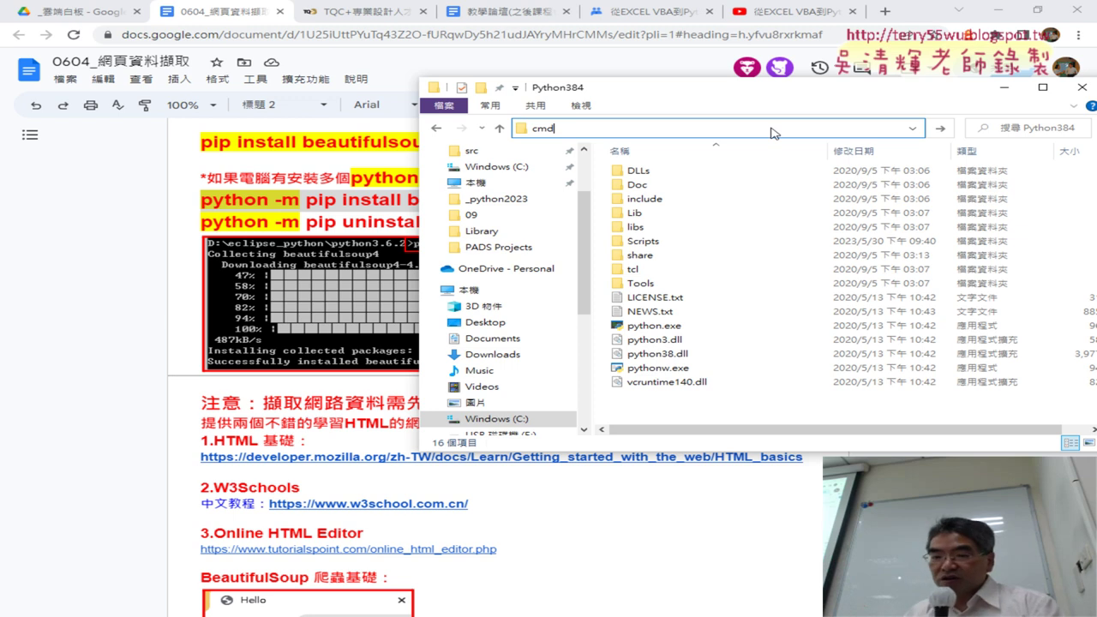
{"action": "key", "text": "Return"}
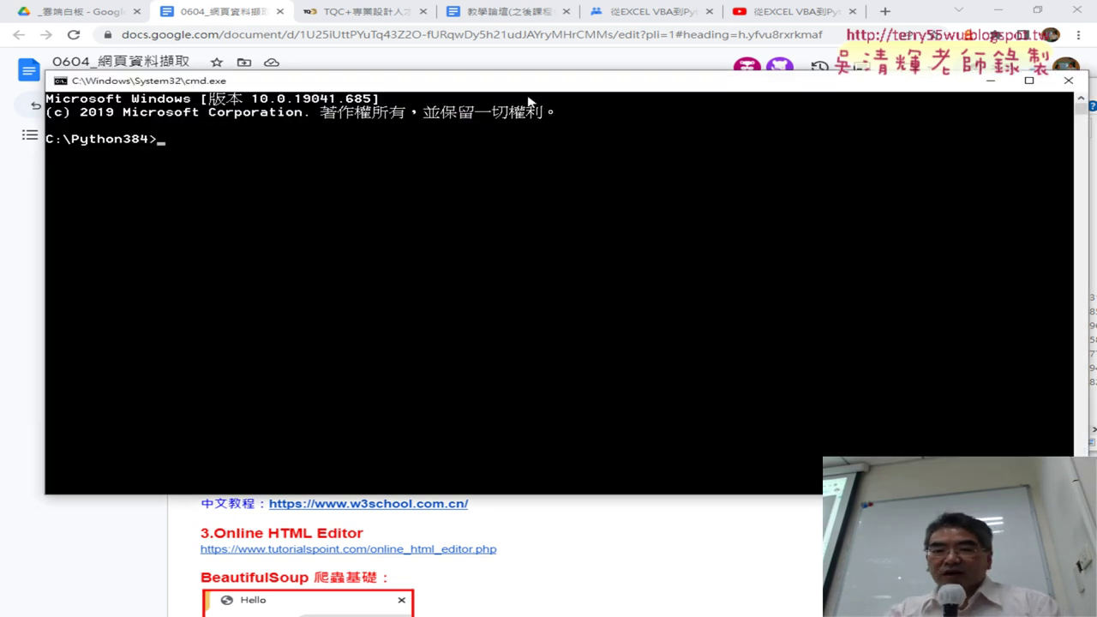
Copy 'python -m pip install beautifulsoup4' from the course notes with 複製 and return to the console.
{"action": "left_click_drag", "start_coordinate": [516, 87], "coordinate": [572, 73]}
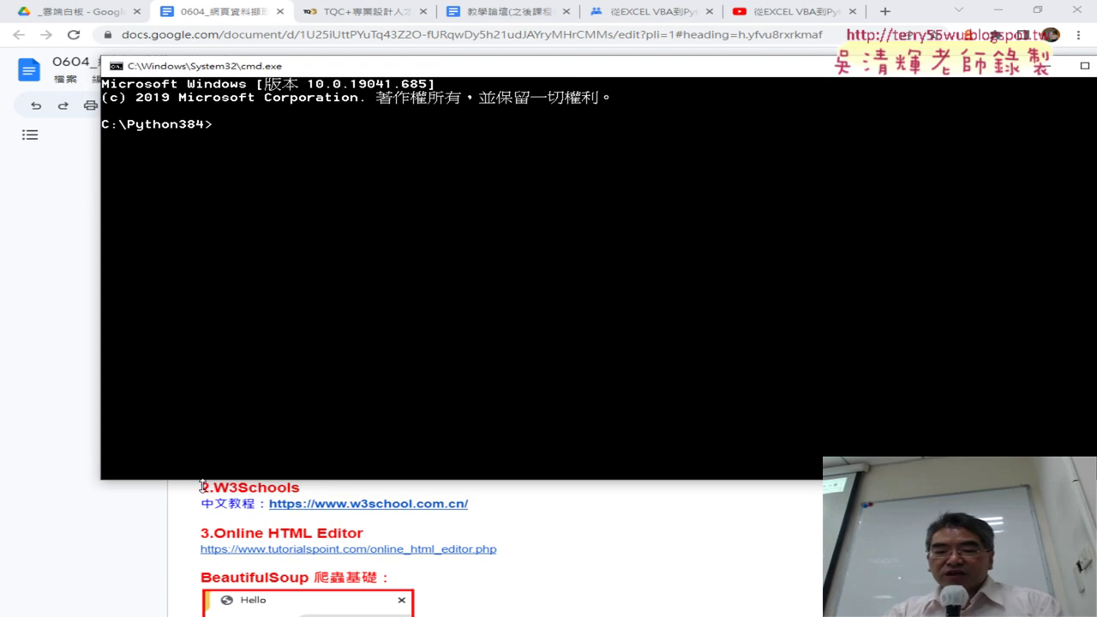
{"action": "left_click", "coordinate": [108, 540]}
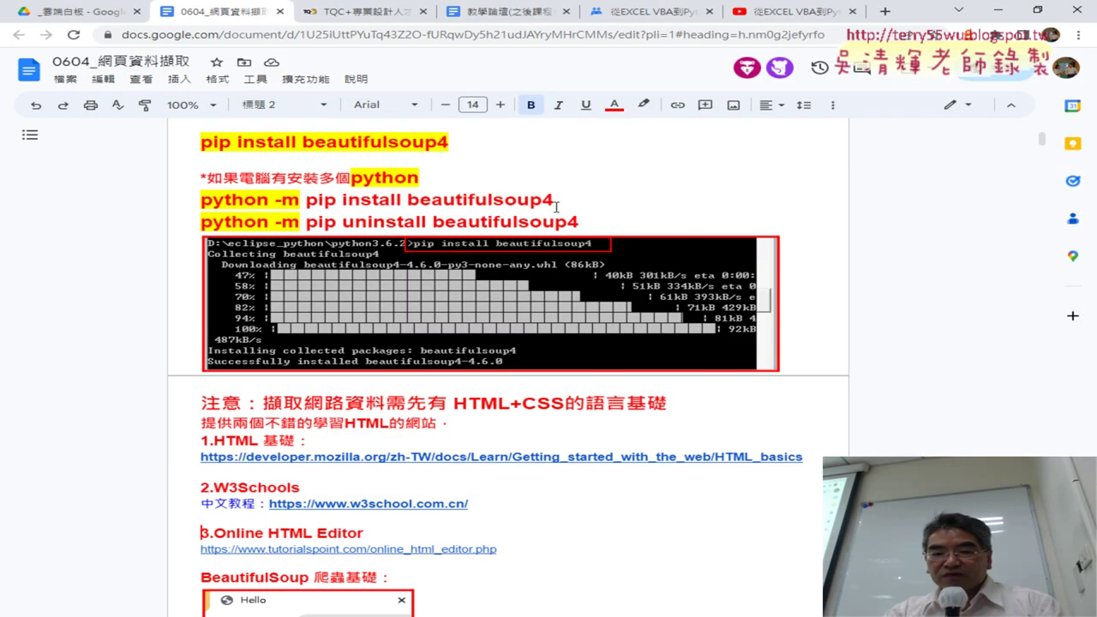
{"action": "left_click_drag", "start_coordinate": [556, 207], "coordinate": [200, 204]}
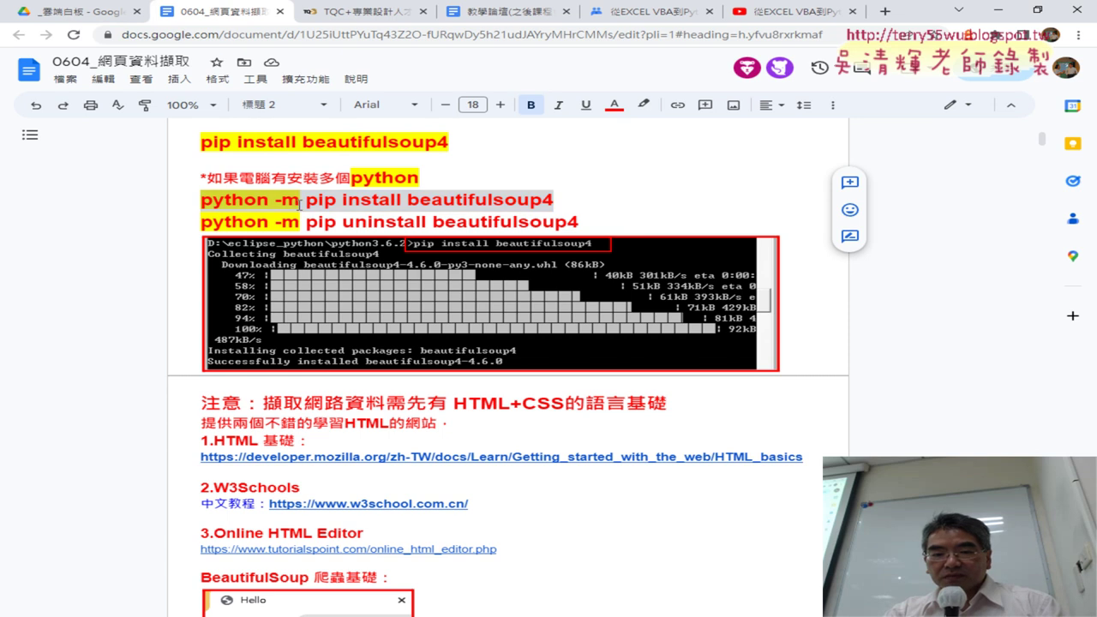
{"action": "right_click", "coordinate": [299, 204]}
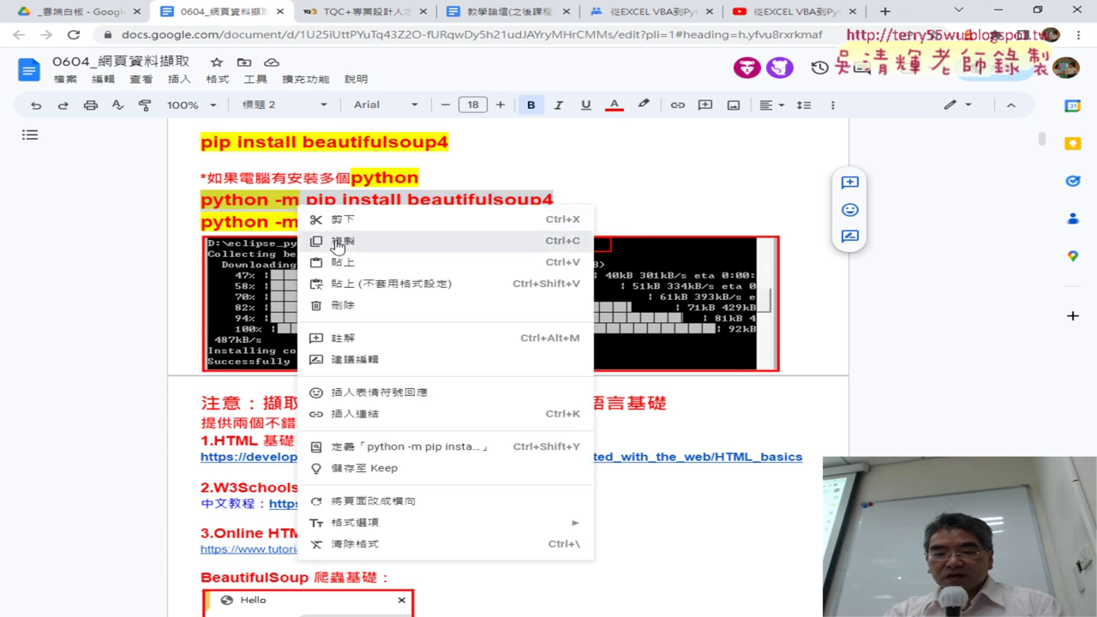
{"action": "left_click", "coordinate": [337, 245]}
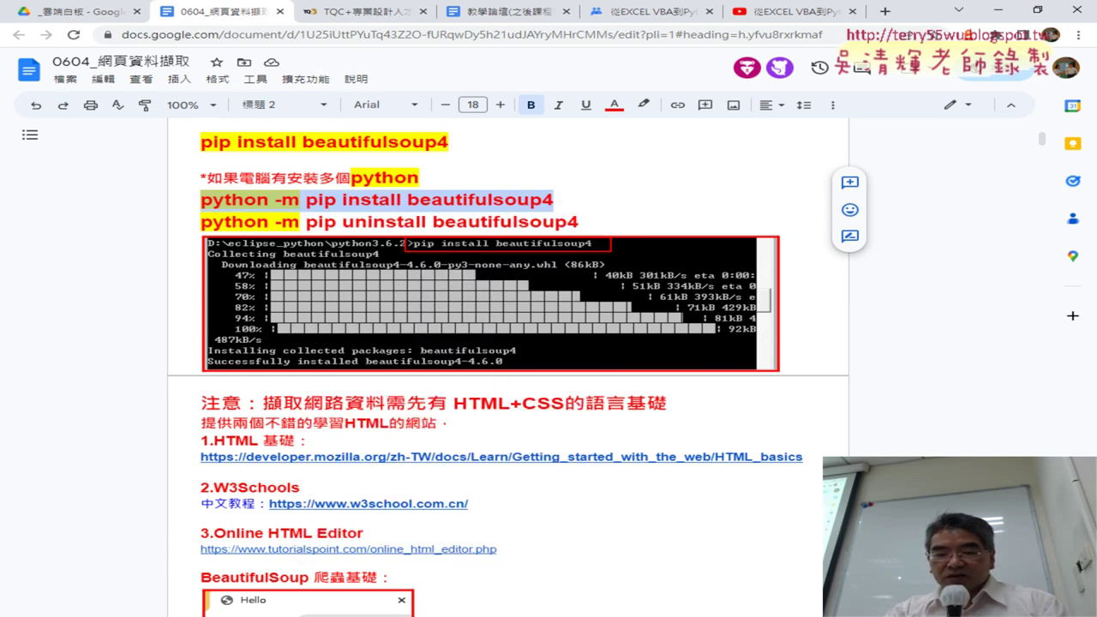
{"action": "left_click", "coordinate": [401, 562]}
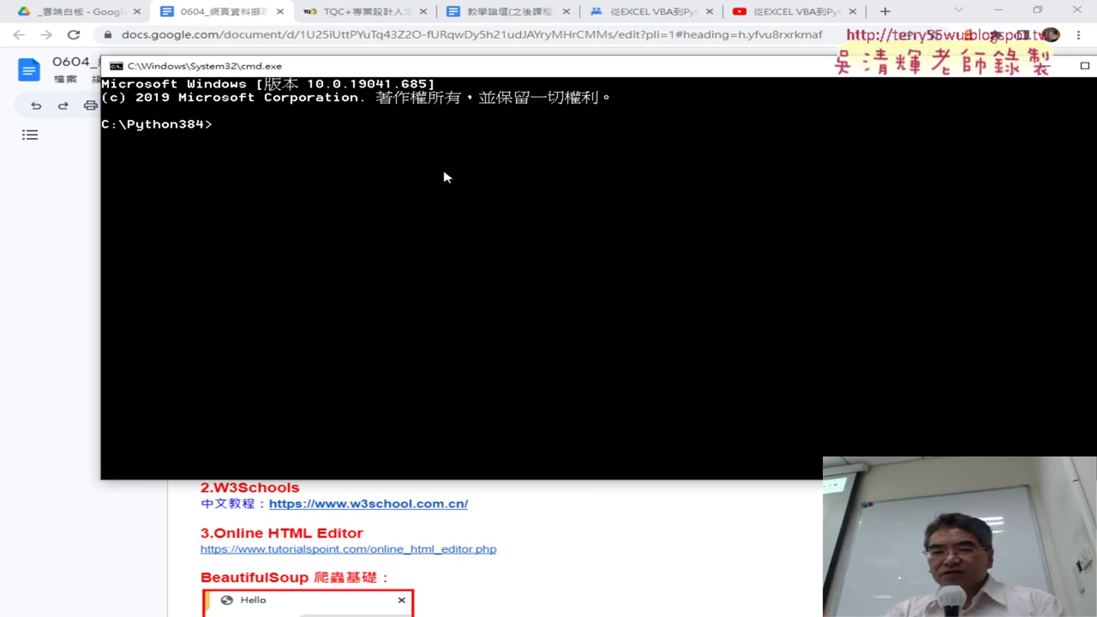
Paste and run the pip command, installing beautifulsoup4 4.12.2 and soupsieve 2.4.1.
{"action": "right_click", "coordinate": [486, 69]}
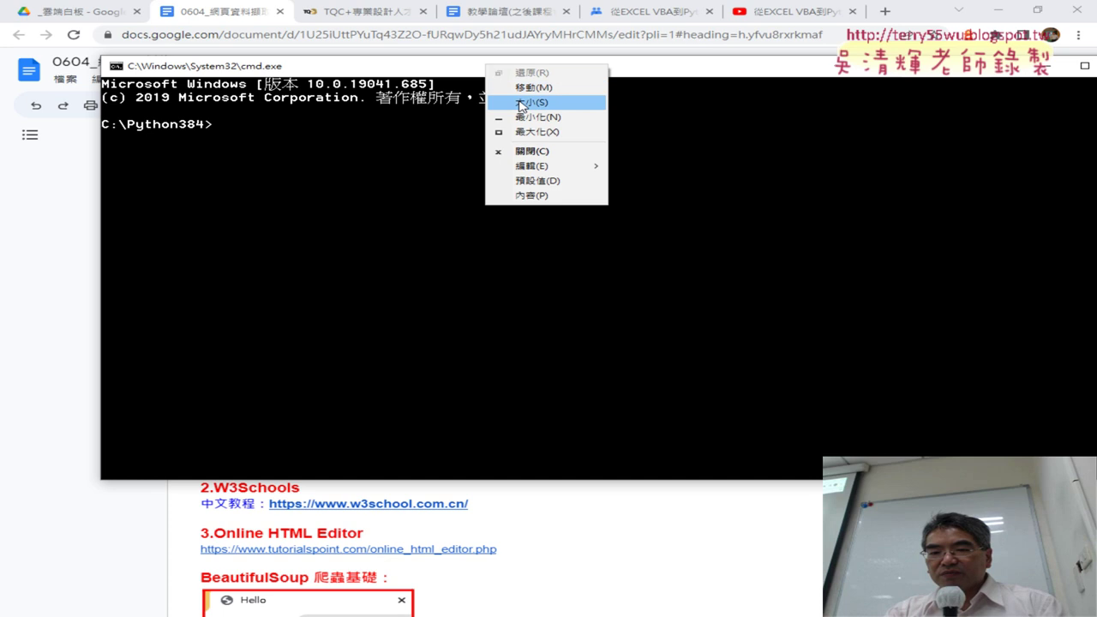
{"action": "mouse_move", "coordinate": [549, 168]}
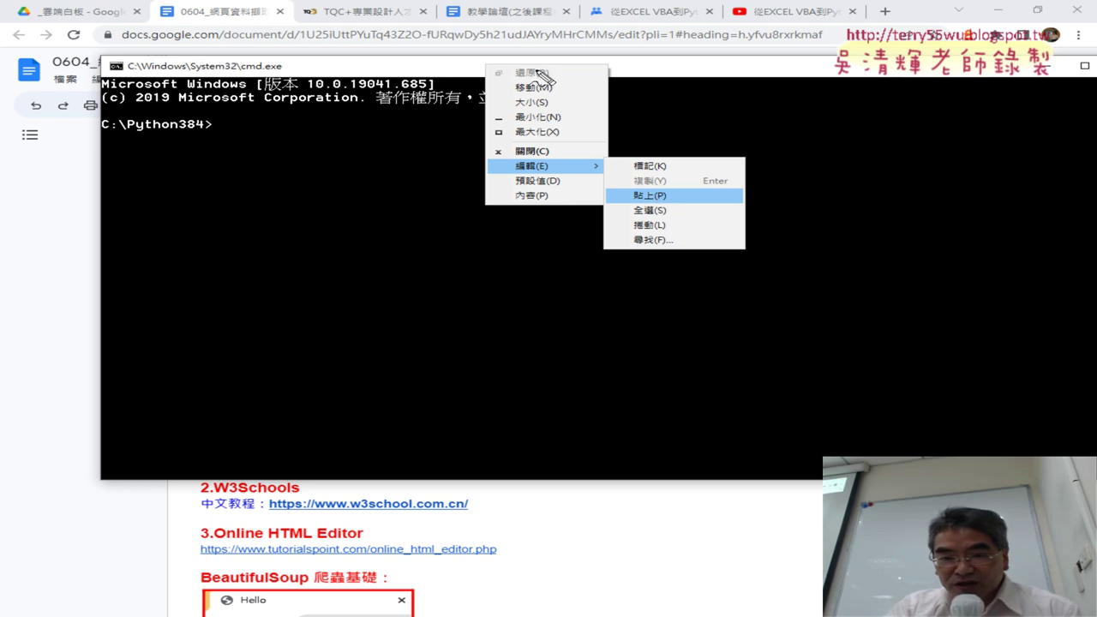
{"action": "left_click_drag", "start_coordinate": [556, 71], "coordinate": [545, 75]}
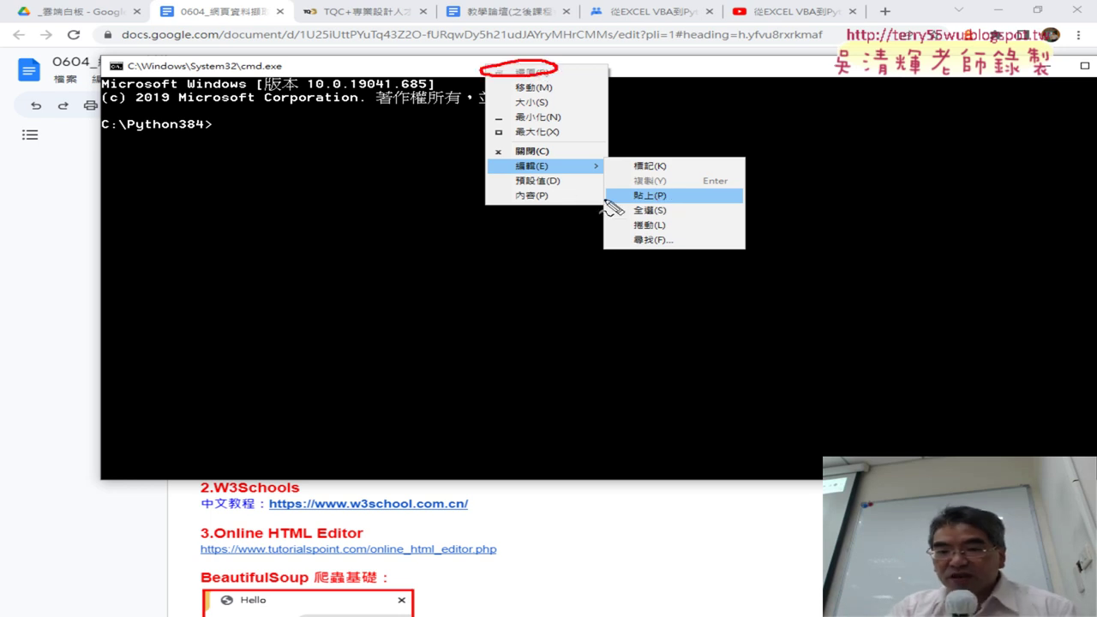
{"action": "left_click_drag", "start_coordinate": [548, 175], "coordinate": [542, 158]}
{"action": "left_click_drag", "start_coordinate": [674, 191], "coordinate": [670, 204]}
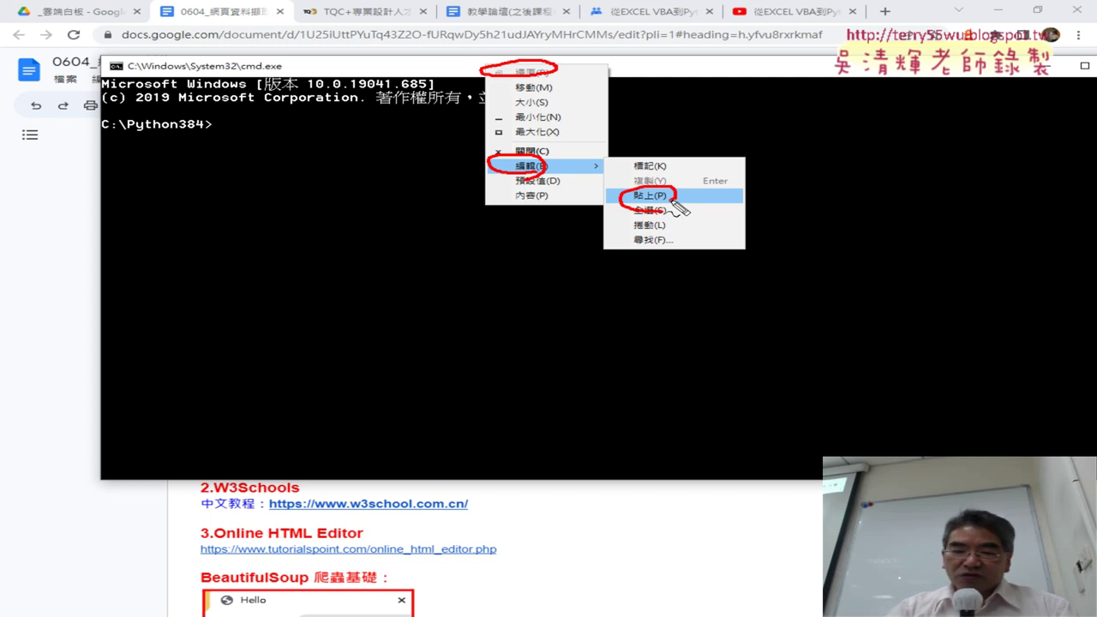
{"action": "left_click", "coordinate": [672, 197]}
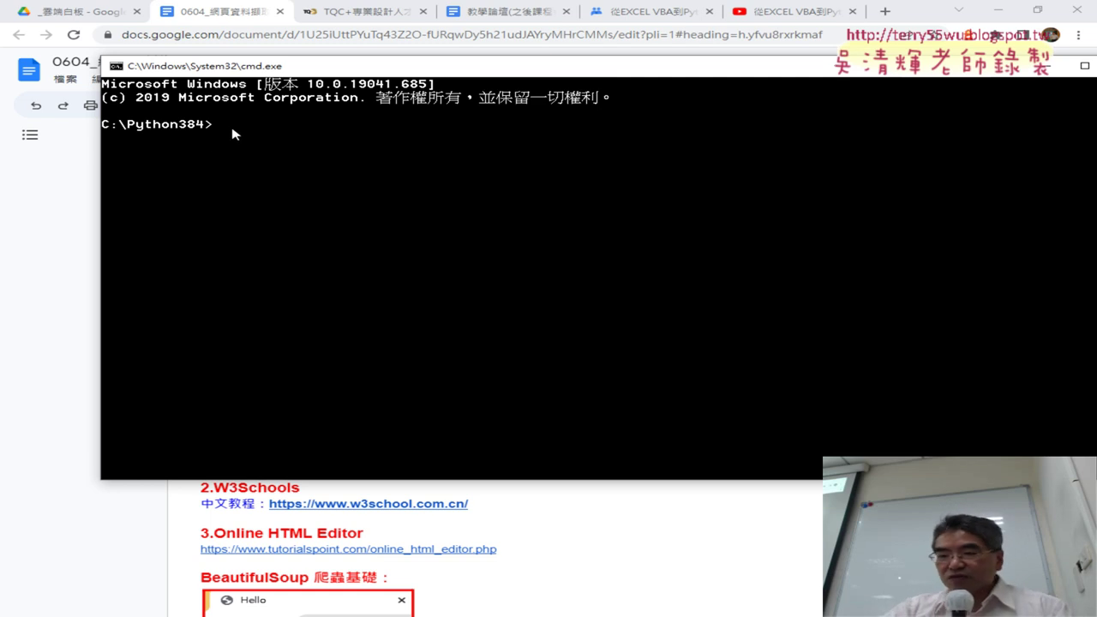
{"action": "right_click", "coordinate": [291, 156]}
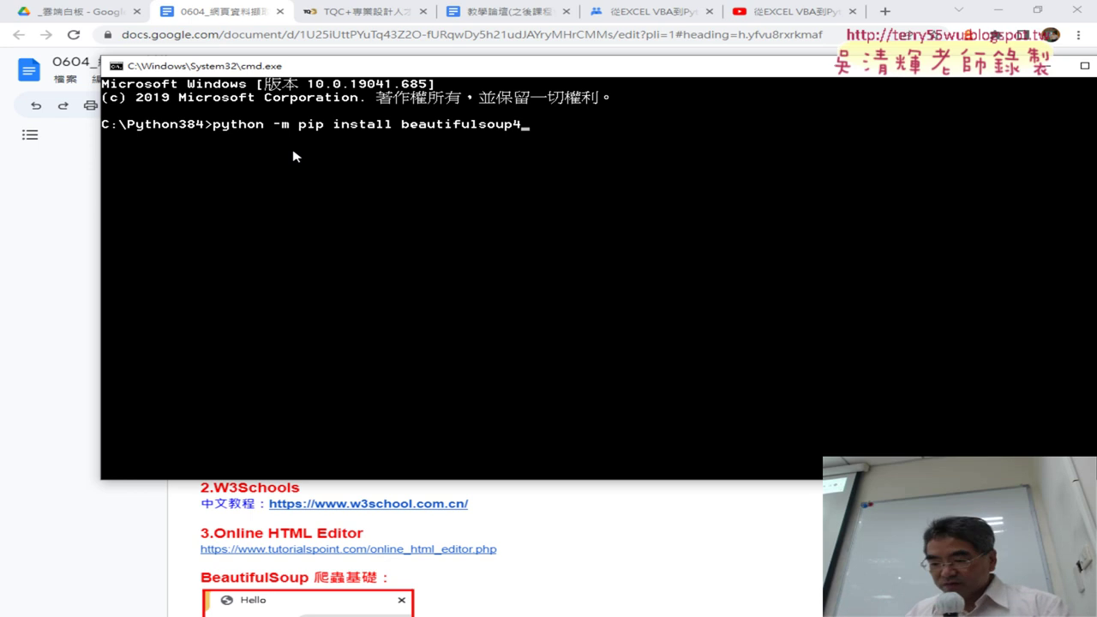
{"action": "key", "text": "Return"}
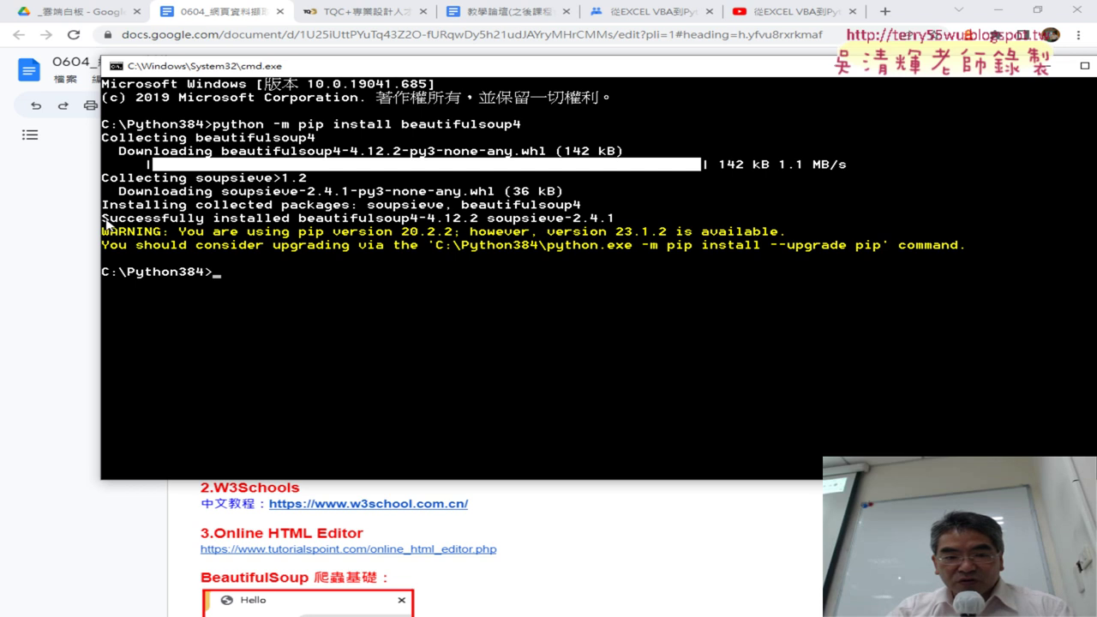
Highlight 'Successfully' in the install output, then close Command Prompt and return to Spyder.
{"action": "left_click_drag", "start_coordinate": [105, 221], "coordinate": [204, 224]}
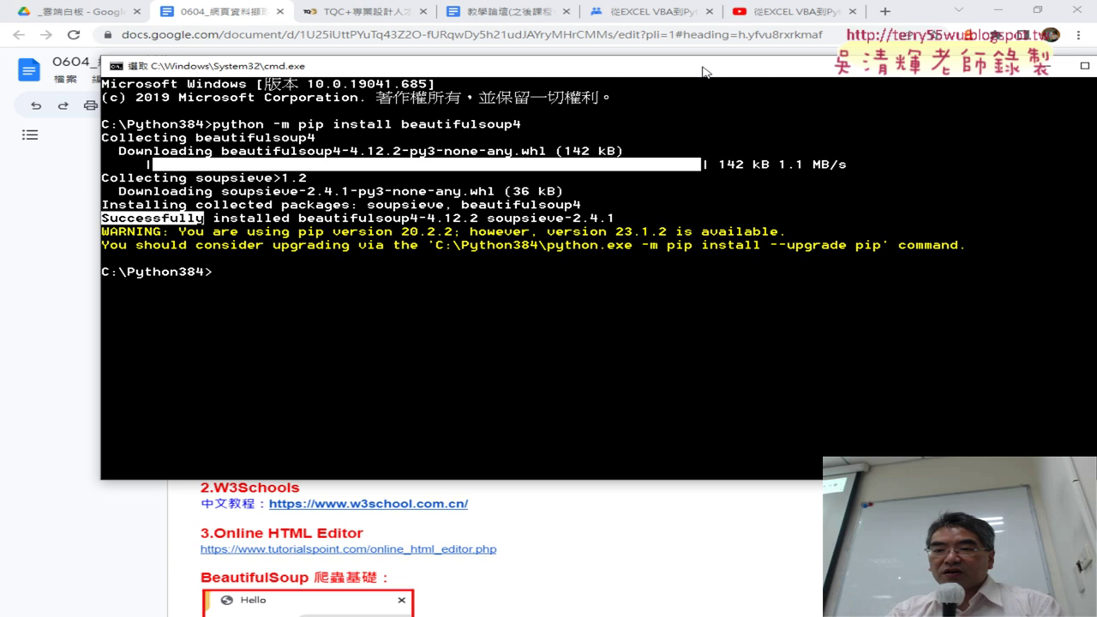
{"action": "left_click_drag", "start_coordinate": [701, 72], "coordinate": [592, 79]}
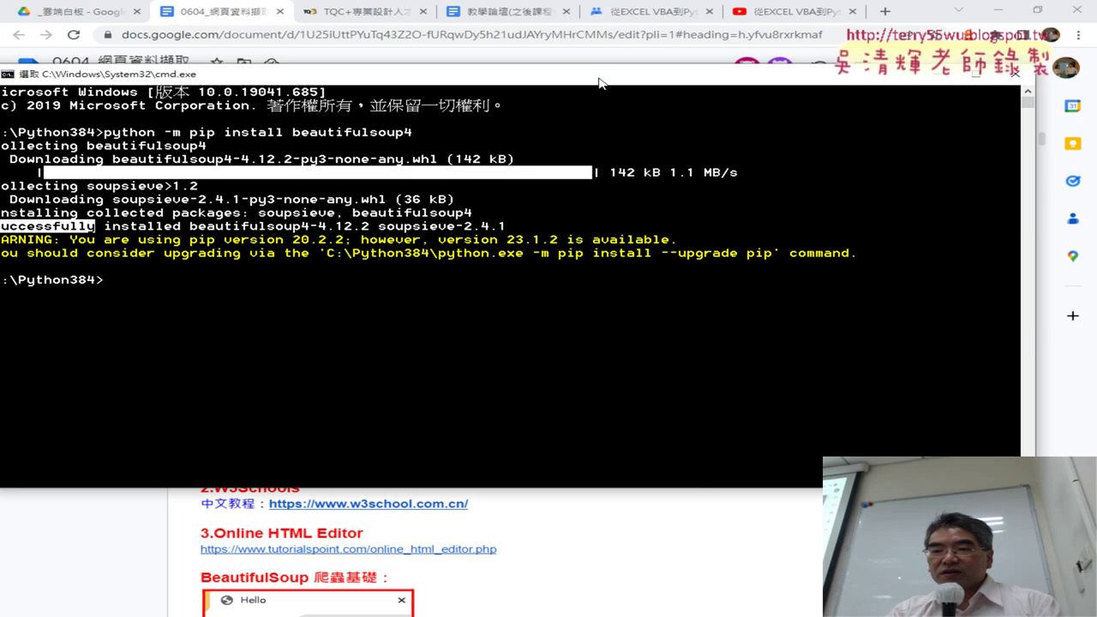
{"action": "left_click", "coordinate": [1017, 78]}
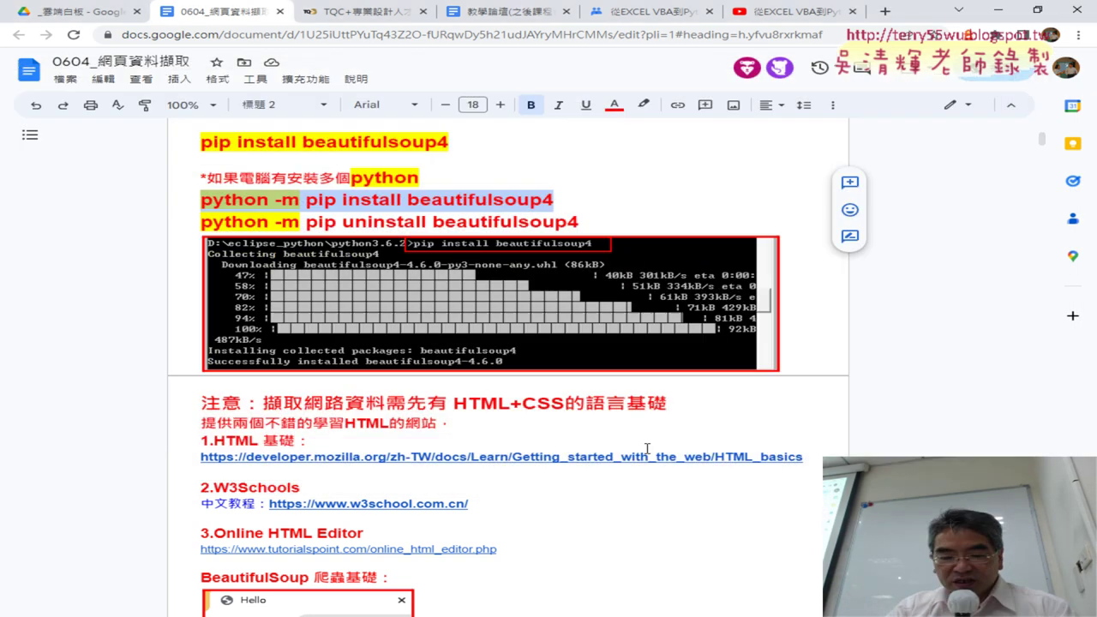
{"action": "key", "text": "alt+Tab"}
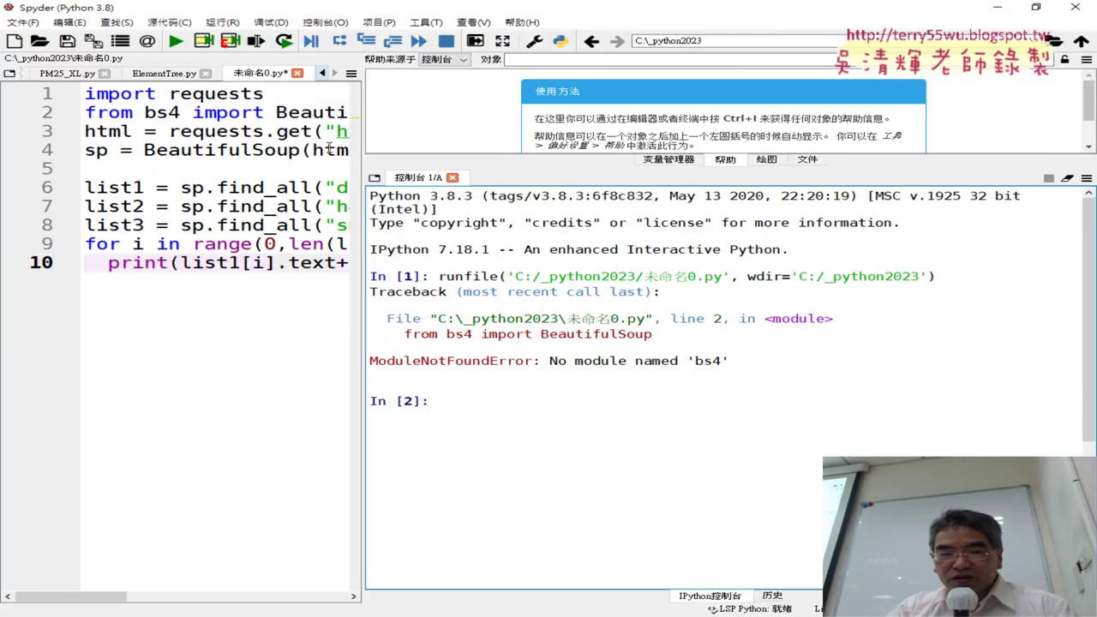
Rerun 未命名0.py and review its output of certificate category, name and software, e.g. SketchUp Pro.
{"action": "left_click", "coordinate": [176, 41]}
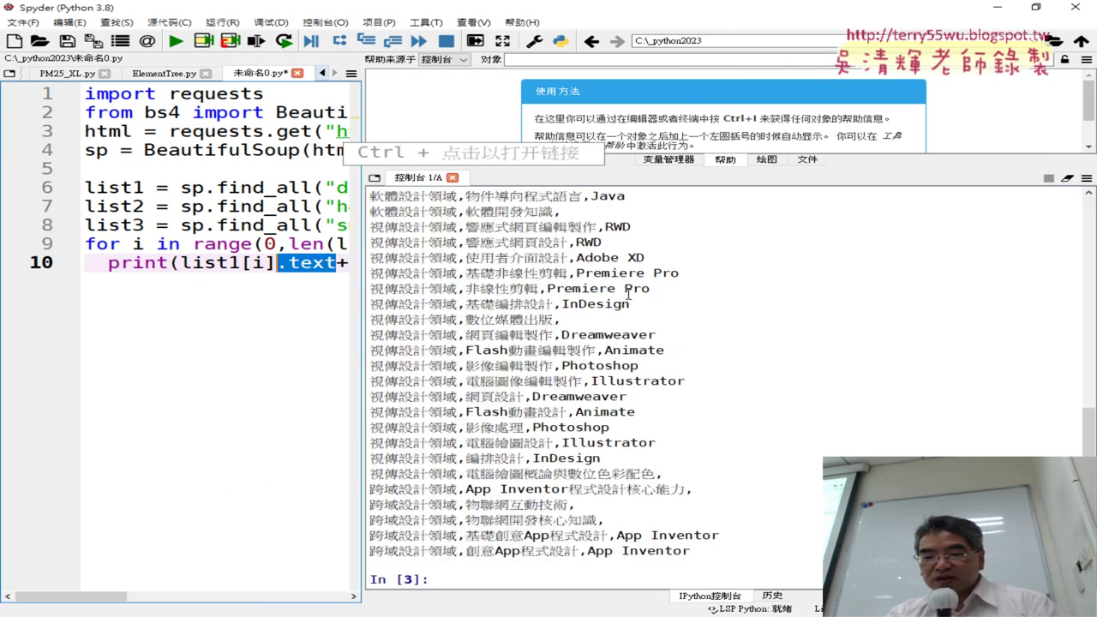
{"action": "scroll", "coordinate": [685, 308], "scroll_direction": "up", "scroll_amount": 1}
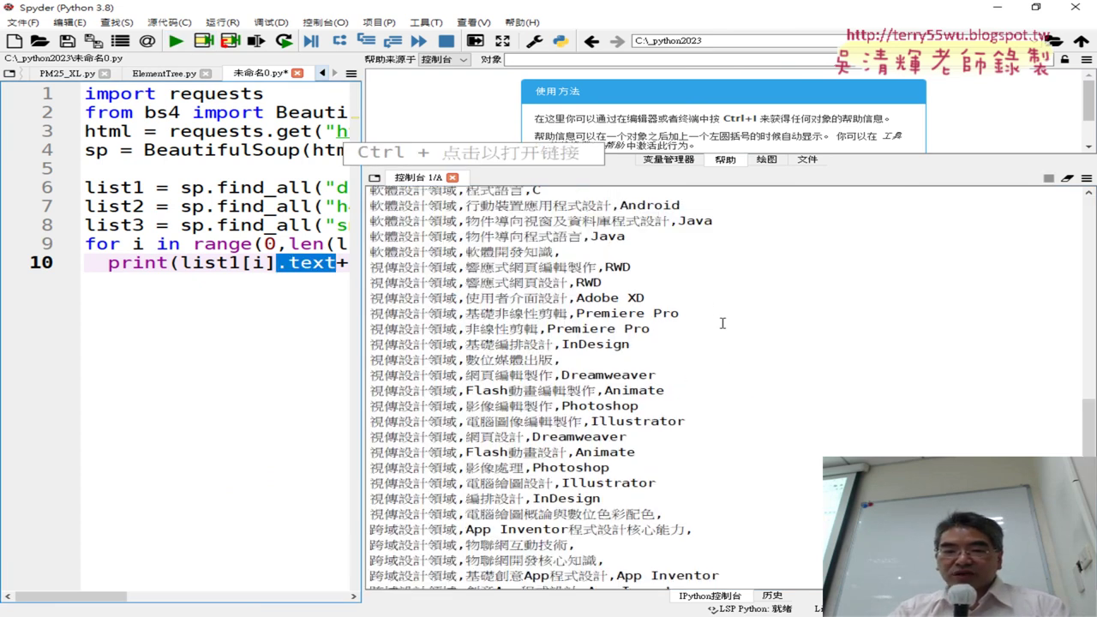
{"action": "scroll", "coordinate": [724, 324], "scroll_direction": "up", "scroll_amount": 2}
{"action": "scroll", "coordinate": [725, 324], "scroll_direction": "up", "scroll_amount": 2}
{"action": "scroll", "coordinate": [724, 324], "scroll_direction": "up", "scroll_amount": 5}
{"action": "scroll", "coordinate": [720, 323], "scroll_direction": "up", "scroll_amount": 5}
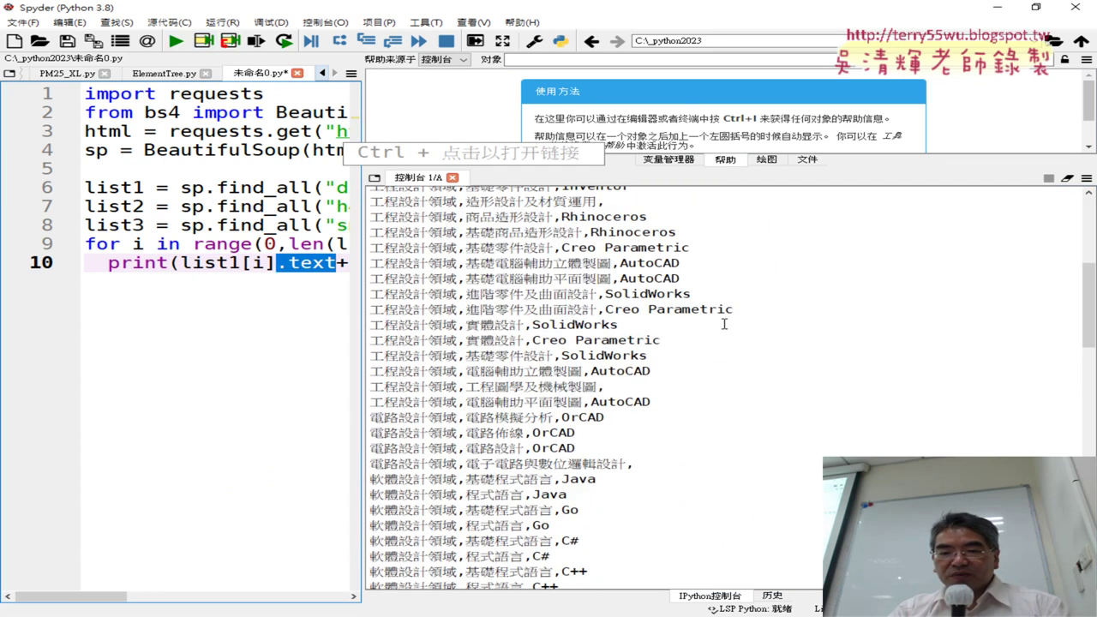
{"action": "scroll", "coordinate": [712, 322], "scroll_direction": "up", "scroll_amount": 5}
{"action": "scroll", "coordinate": [700, 320], "scroll_direction": "down", "scroll_amount": 1}
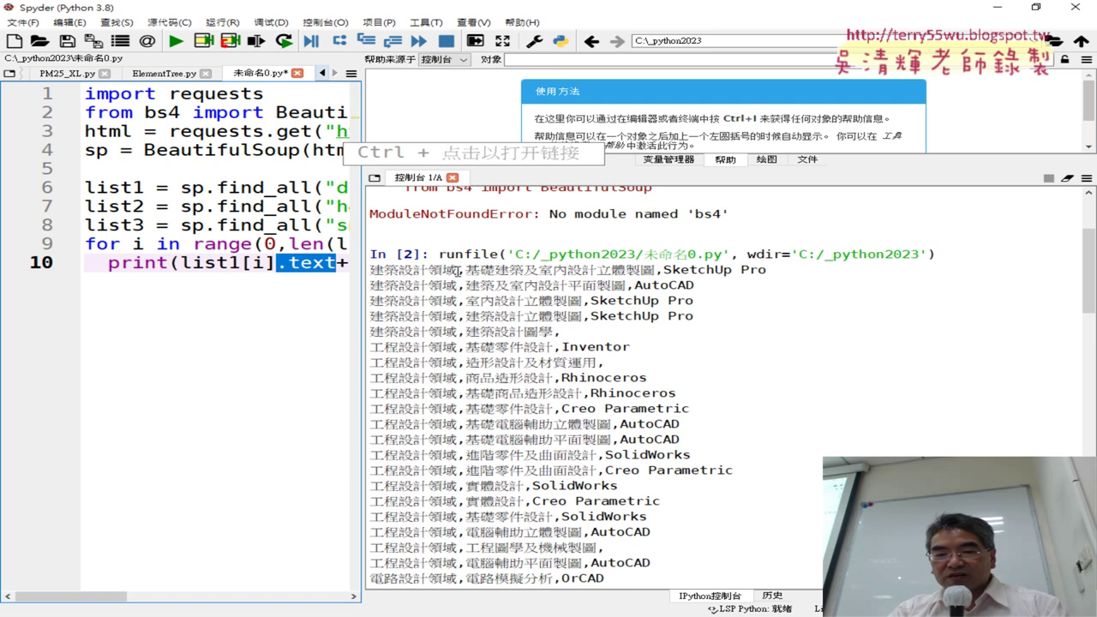
{"action": "left_click_drag", "start_coordinate": [457, 272], "coordinate": [370, 271]}
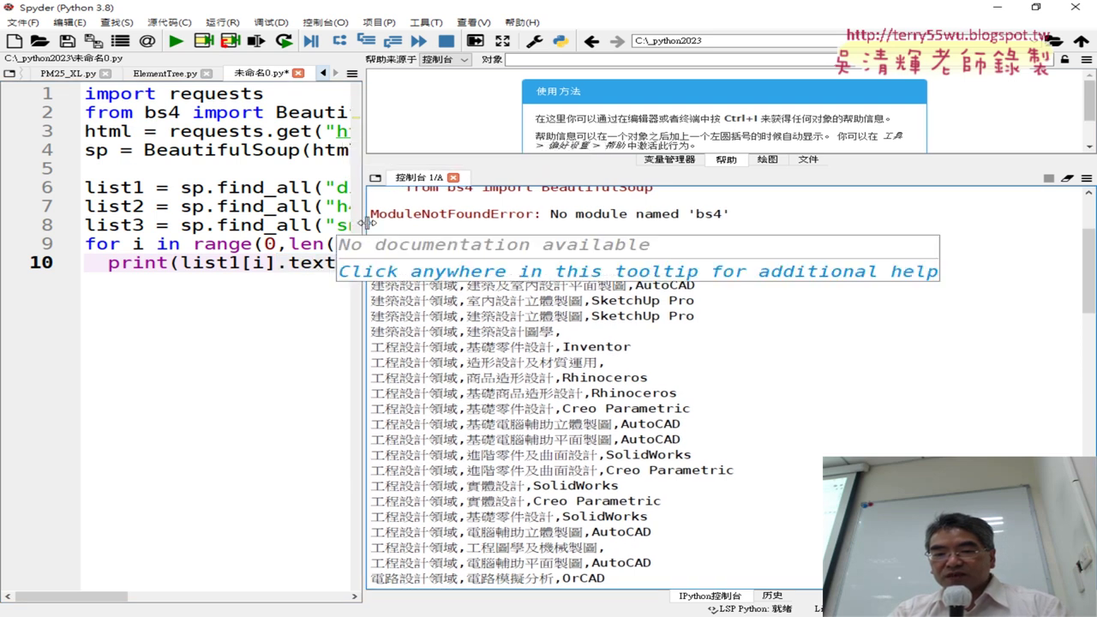
{"action": "left_click_drag", "start_coordinate": [361, 228], "coordinate": [540, 223]}
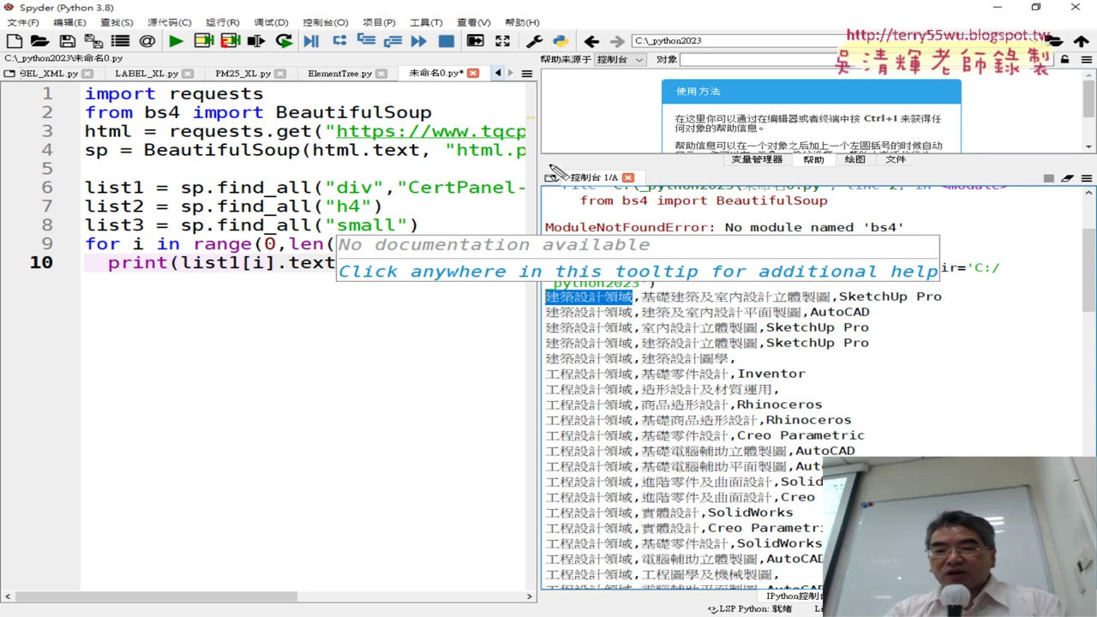
{"action": "mouse_move", "coordinate": [520, 139]}
{"action": "left_mouse_down"}
{"action": "mouse_move", "coordinate": [330, 120]}
{"action": "mouse_move", "coordinate": [480, 145]}
{"action": "left_mouse_up"}
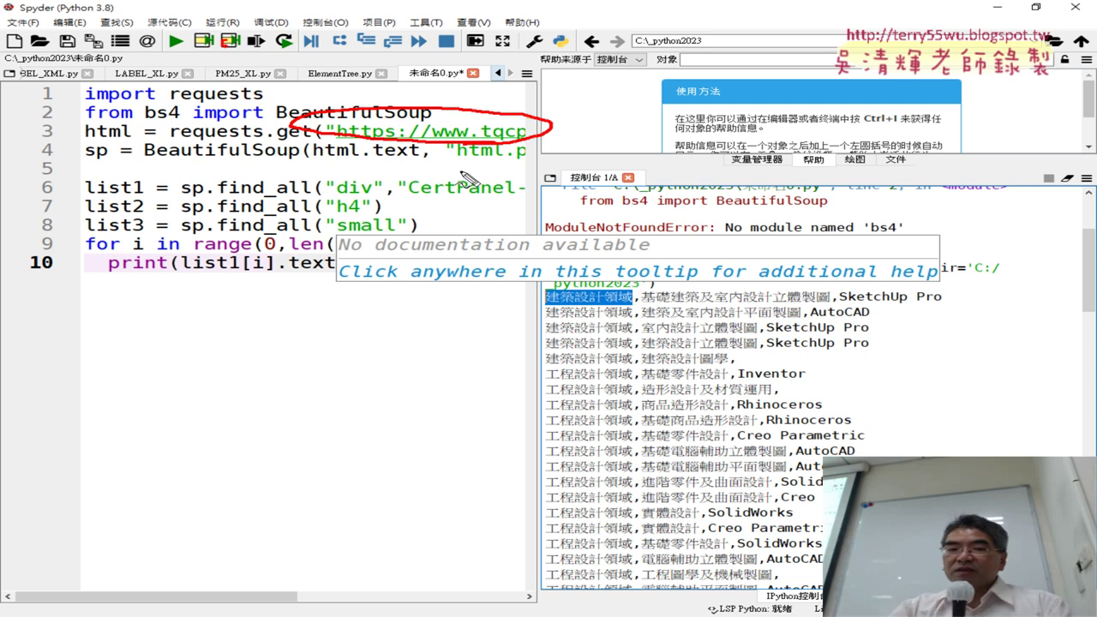
{"action": "mouse_move", "coordinate": [218, 197]}
{"action": "left_mouse_down"}
{"action": "mouse_move", "coordinate": [525, 196]}
{"action": "mouse_move", "coordinate": [559, 170]}
{"action": "mouse_move", "coordinate": [548, 193]}
{"action": "mouse_move", "coordinate": [573, 195]}
{"action": "left_mouse_up"}
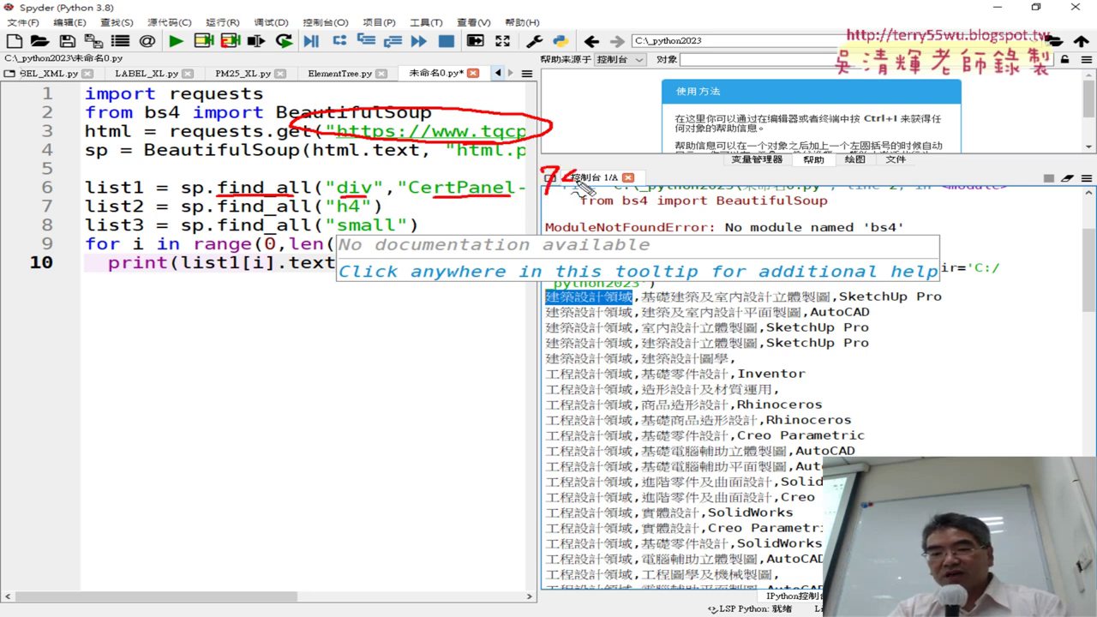
{"action": "mouse_move", "coordinate": [97, 199]}
{"action": "left_mouse_down"}
{"action": "mouse_move", "coordinate": [77, 200]}
{"action": "mouse_move", "coordinate": [142, 200]}
{"action": "left_mouse_up"}
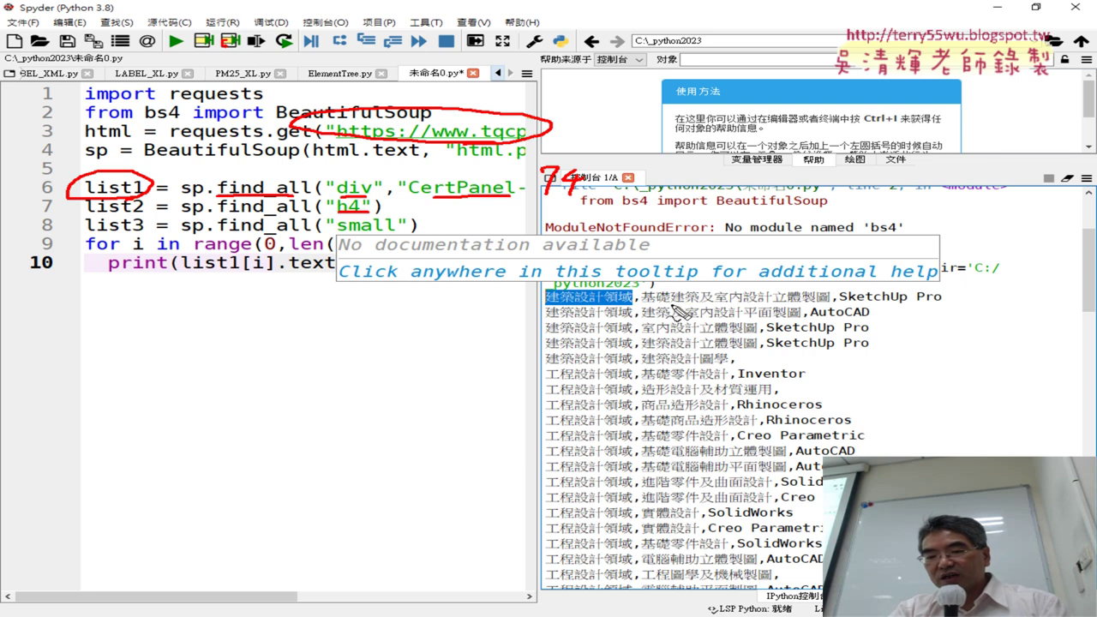
{"action": "mouse_move", "coordinate": [672, 303]}
{"action": "left_mouse_down"}
{"action": "mouse_move", "coordinate": [711, 302]}
{"action": "mouse_move", "coordinate": [713, 335]}
{"action": "left_mouse_up"}
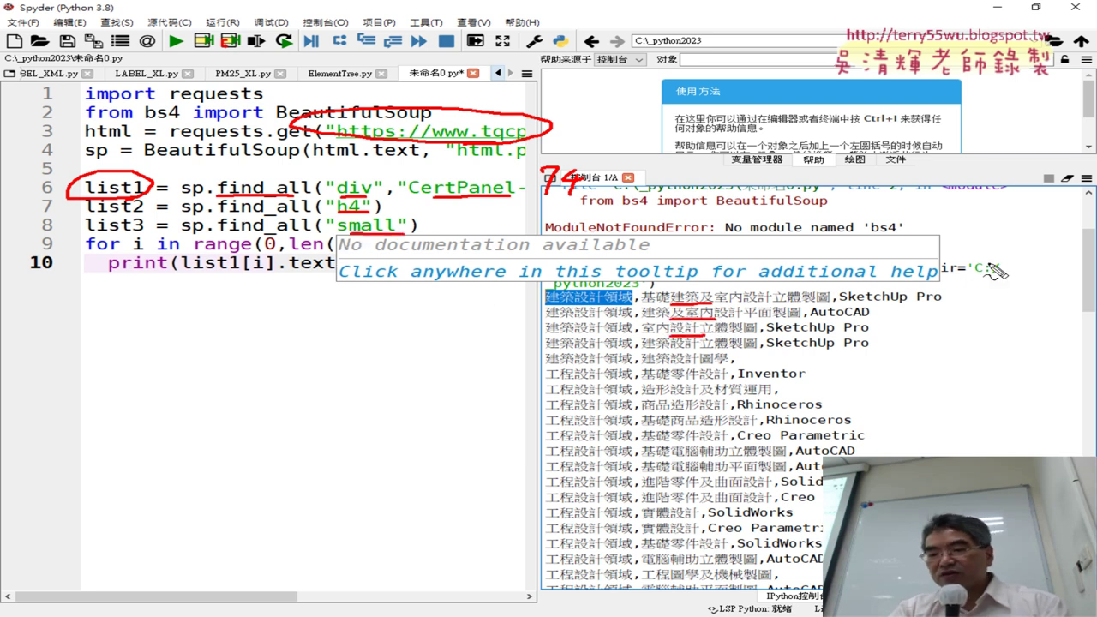
{"action": "left_click_drag", "start_coordinate": [840, 304], "coordinate": [915, 304]}
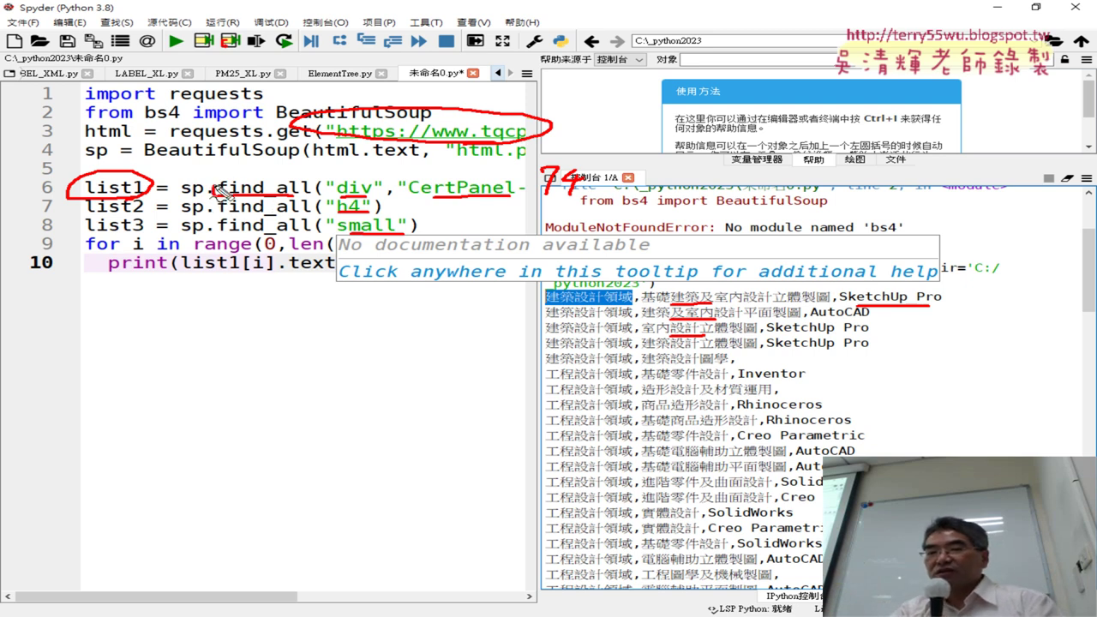
{"action": "left_click_drag", "start_coordinate": [216, 197], "coordinate": [310, 197]}
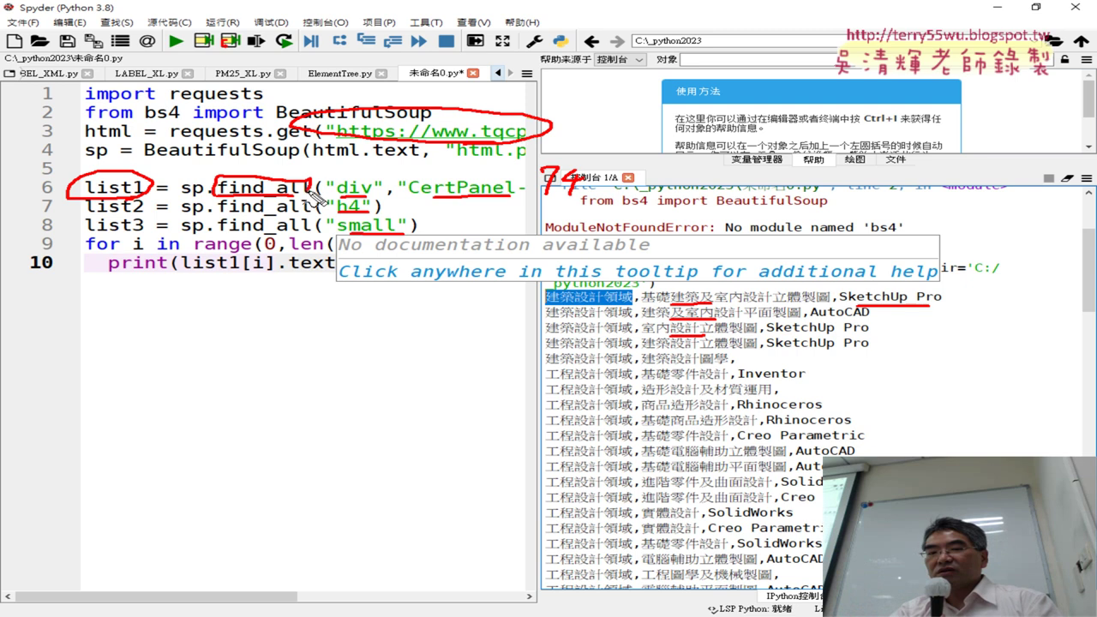
{"action": "key", "text": "Escape"}
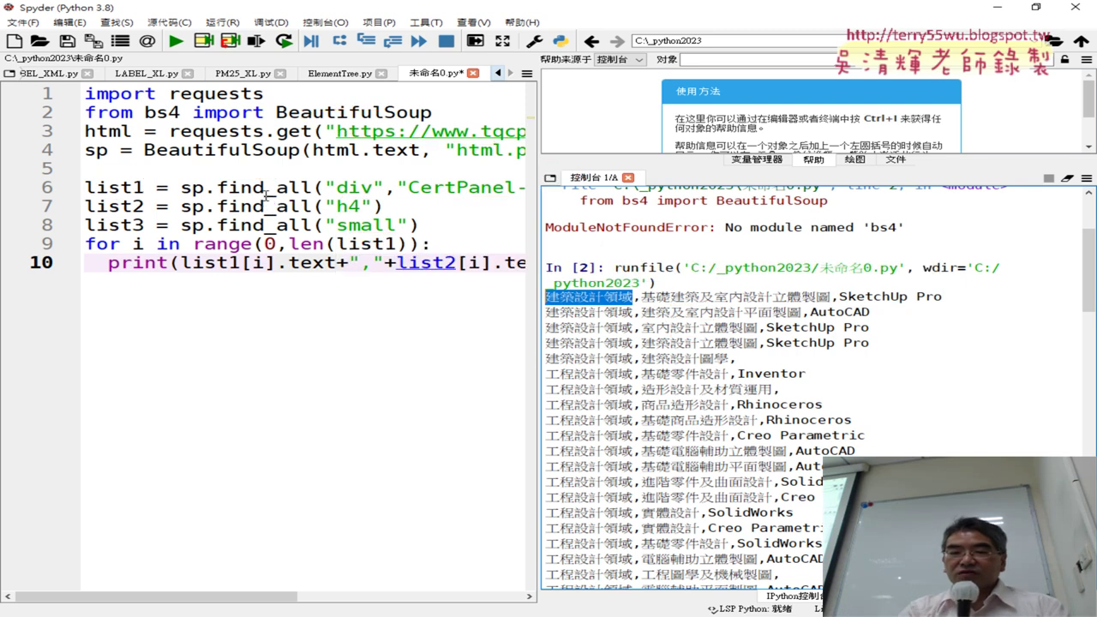
{"action": "left_click_drag", "start_coordinate": [274, 187], "coordinate": [310, 187]}
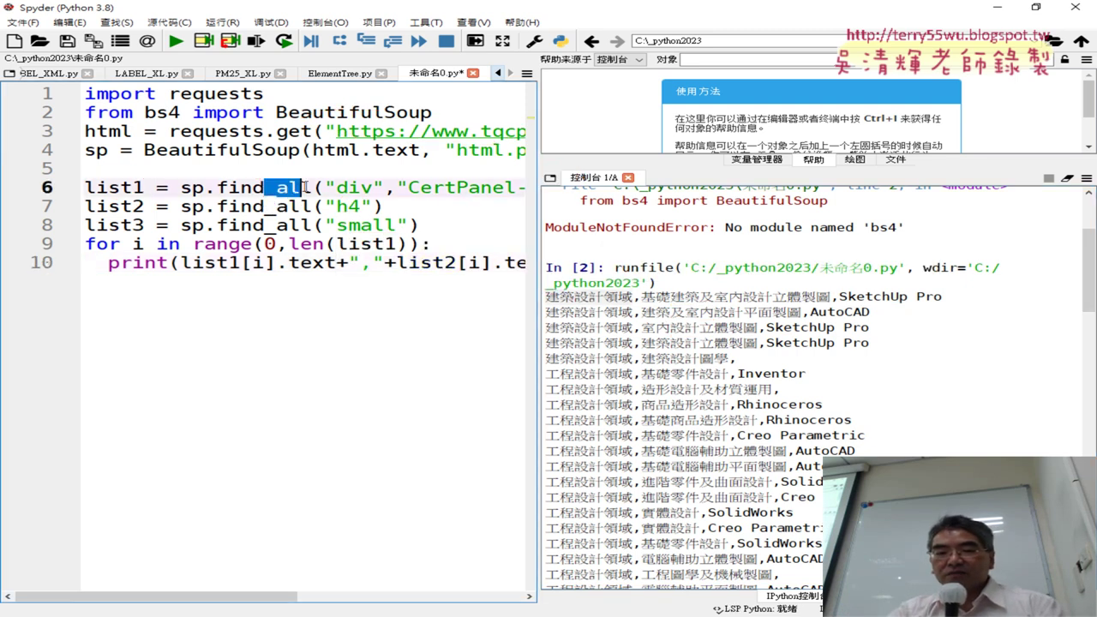
{"action": "key", "text": "BackSpace"}
{"action": "key", "text": "BackSpace"}
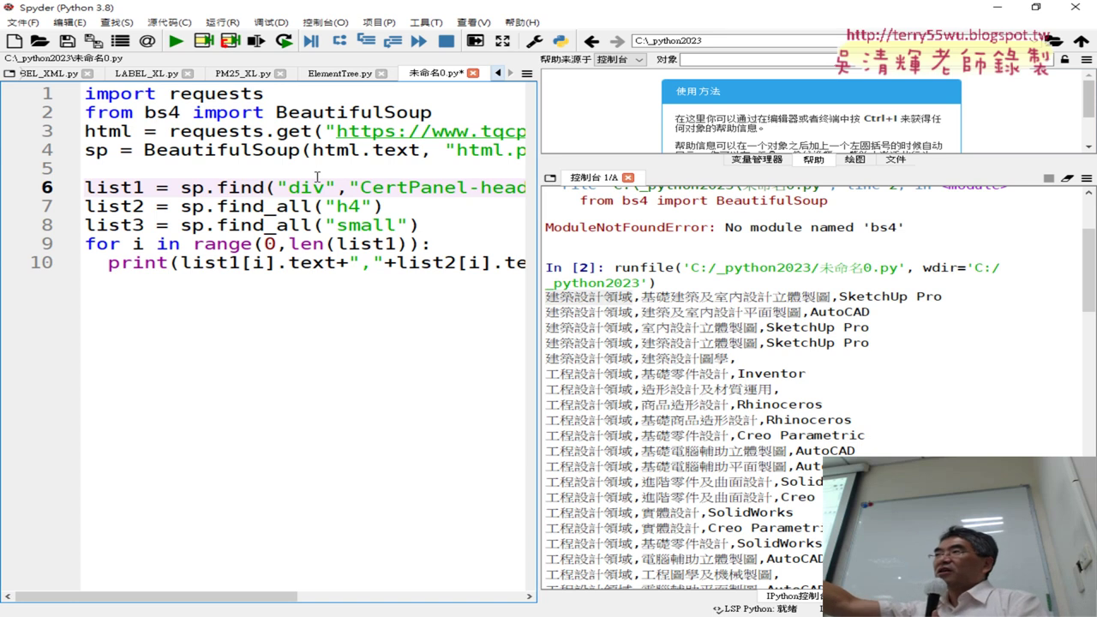
{"action": "type", "text": "_all"}
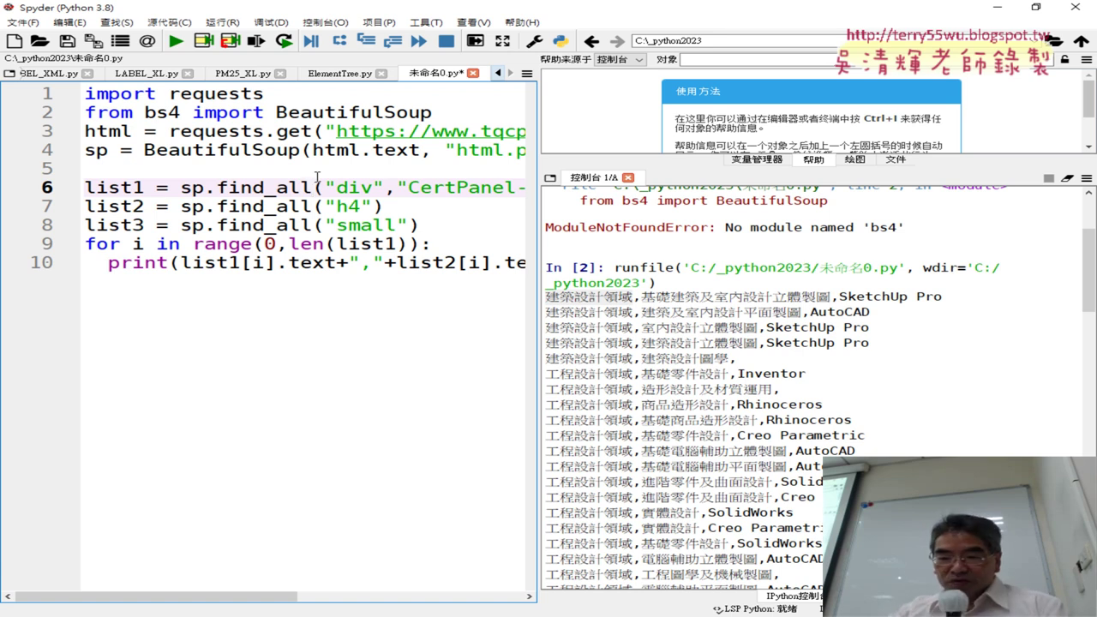
{"action": "left_click_drag", "start_coordinate": [942, 295], "coordinate": [840, 300]}
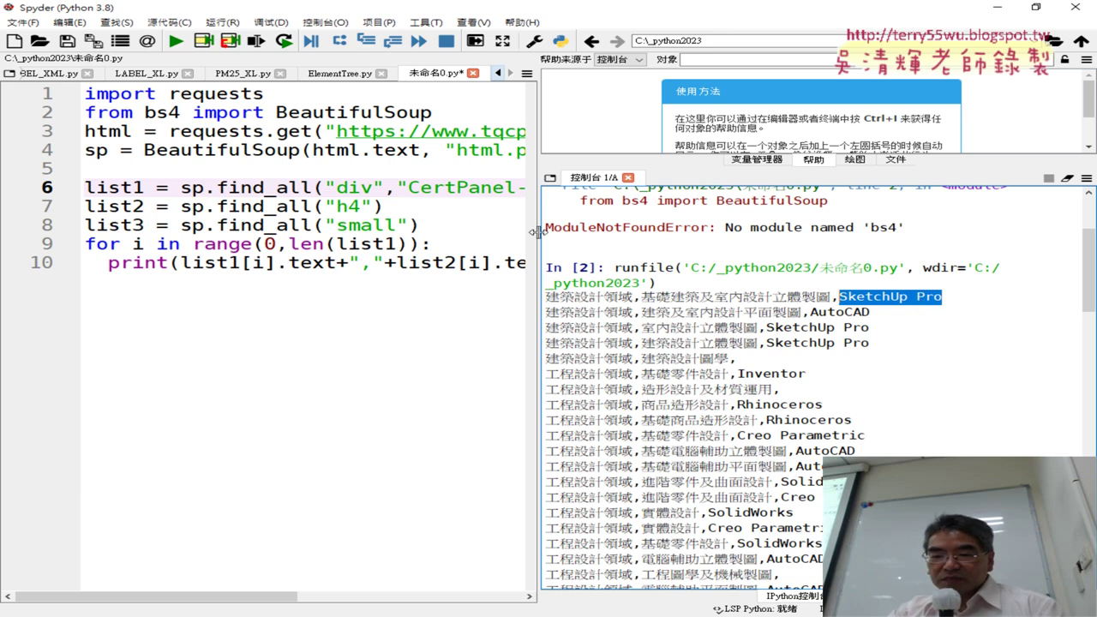
{"action": "mouse_move", "coordinate": [538, 242]}
{"action": "left_mouse_down"}
{"action": "mouse_move", "coordinate": [714, 236]}
{"action": "mouse_move", "coordinate": [751, 259]}
{"action": "left_mouse_up"}
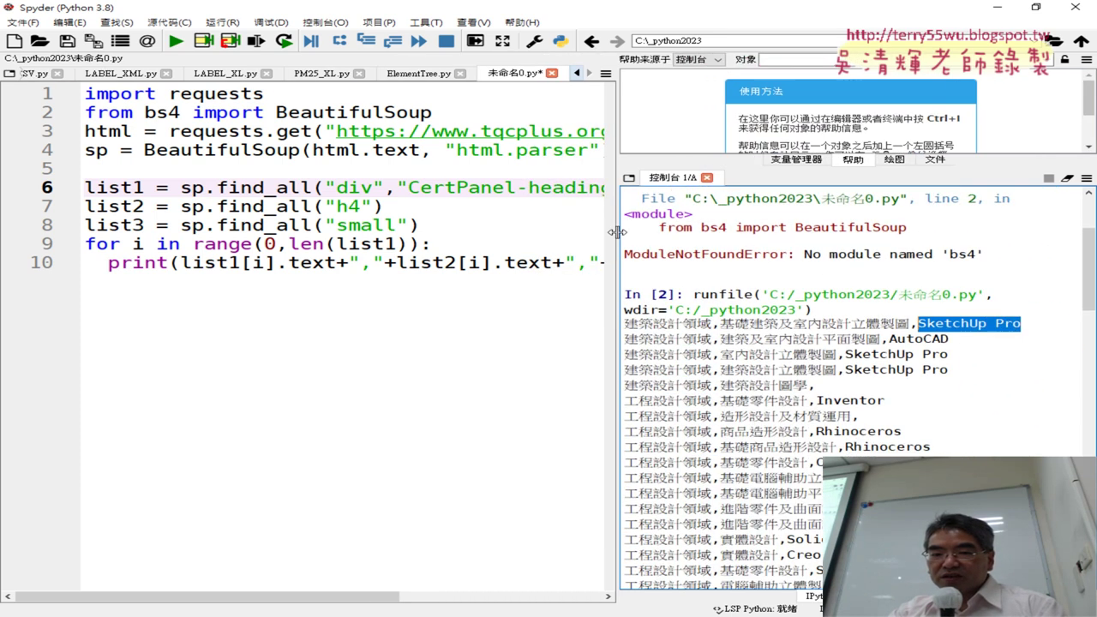
{"action": "left_click_drag", "start_coordinate": [590, 262], "coordinate": [86, 245]}
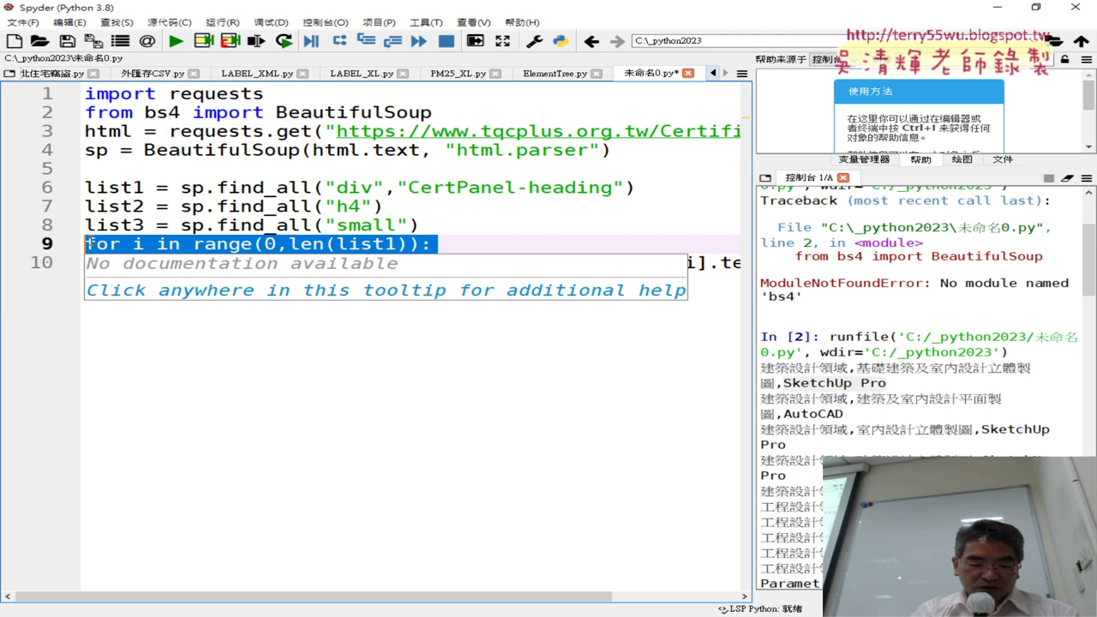
Comment out the for-loop lines with Ctrl+1 and check the current printed output.
{"action": "key", "text": "ctrl+1"}
{"action": "key", "text": "shift+Down"}
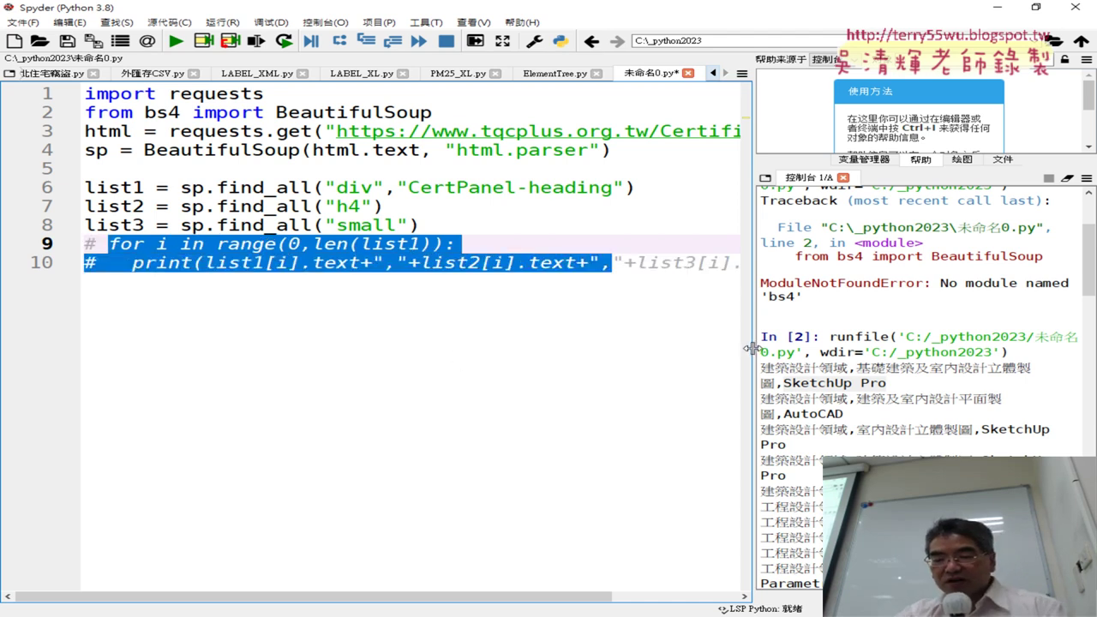
{"action": "left_click_drag", "start_coordinate": [754, 353], "coordinate": [469, 353]}
{"action": "mouse_move", "coordinate": [875, 270]}
{"action": "left_mouse_down"}
{"action": "mouse_move", "coordinate": [501, 255]}
{"action": "mouse_move", "coordinate": [463, 265]}
{"action": "left_mouse_up"}
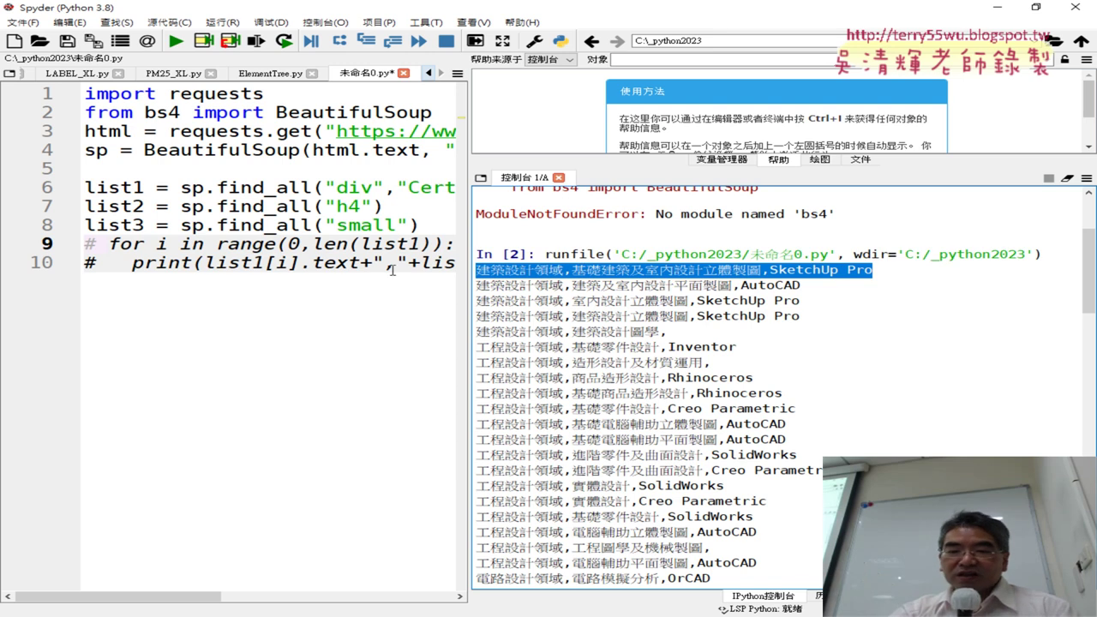
{"action": "left_click_drag", "start_coordinate": [470, 263], "coordinate": [746, 264]}
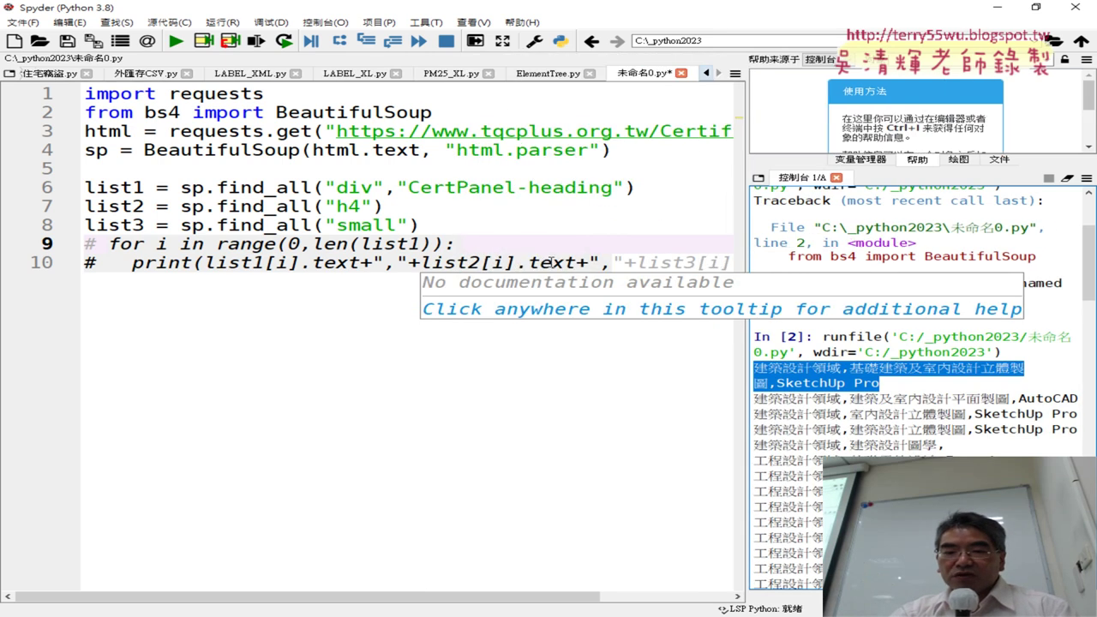
Copy the commented print statement into a new empty line 9.
{"action": "left_click", "coordinate": [464, 229]}
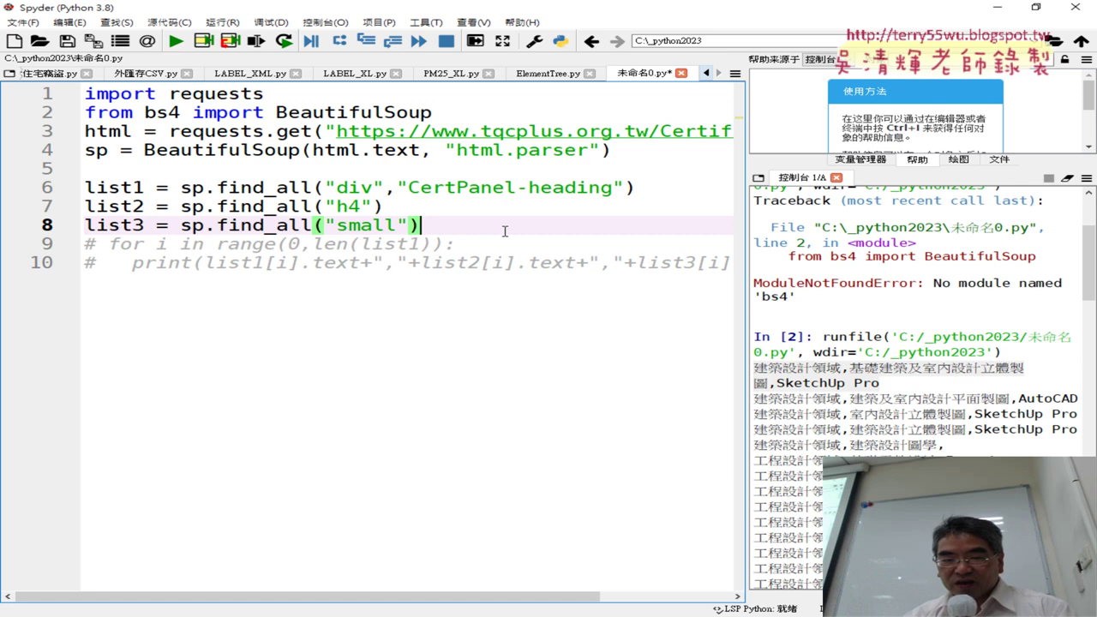
{"action": "key", "text": "Return"}
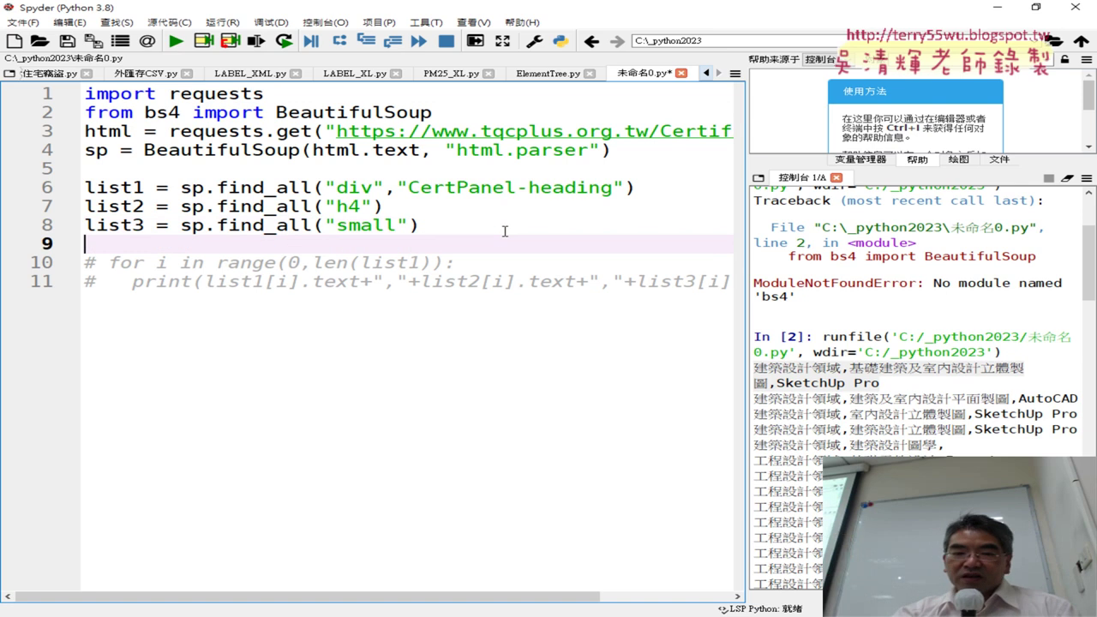
{"action": "left_click_drag", "start_coordinate": [132, 281], "coordinate": [572, 280]}
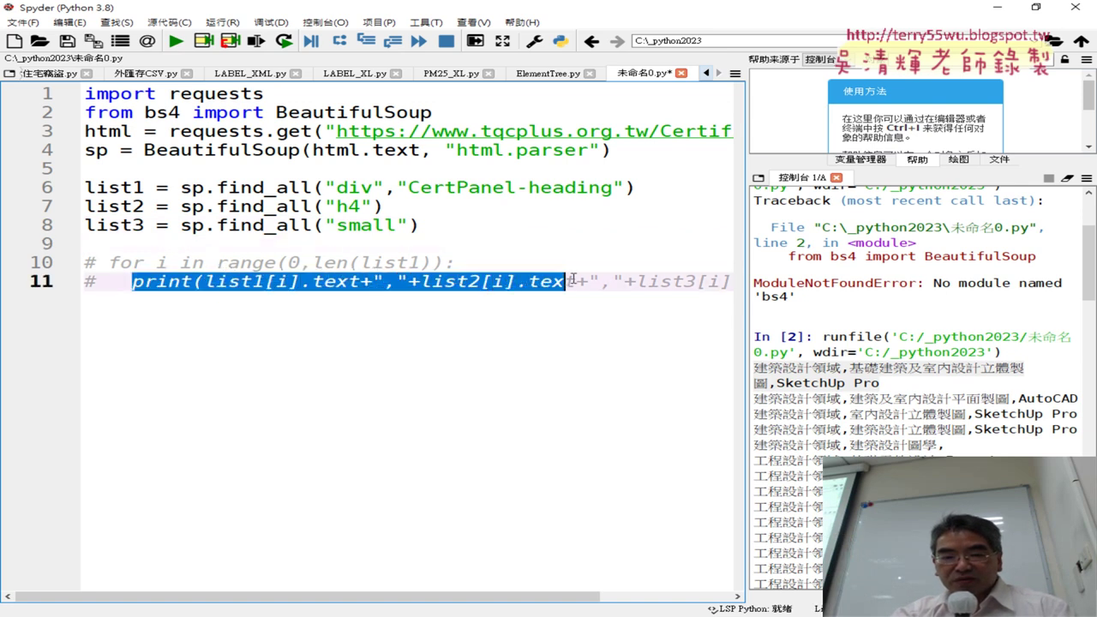
{"action": "left_click", "coordinate": [573, 280]}
{"action": "left_click_drag", "start_coordinate": [660, 281], "coordinate": [132, 281]}
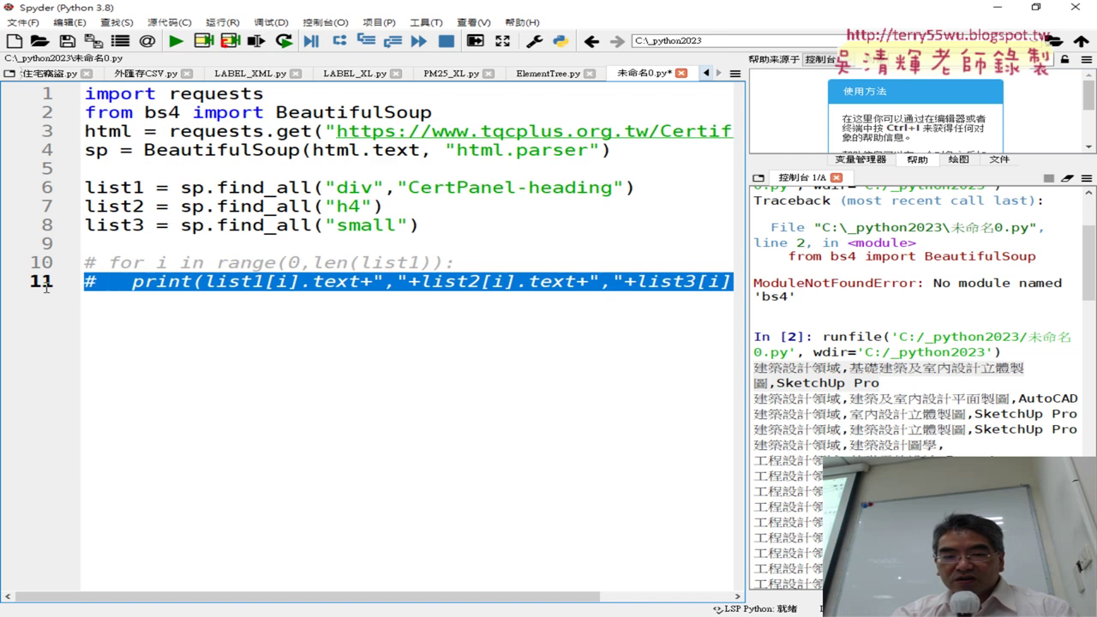
{"action": "key", "text": "ctrl+c"}
{"action": "left_click", "coordinate": [86, 244]}
{"action": "key", "text": "ctrl+v"}
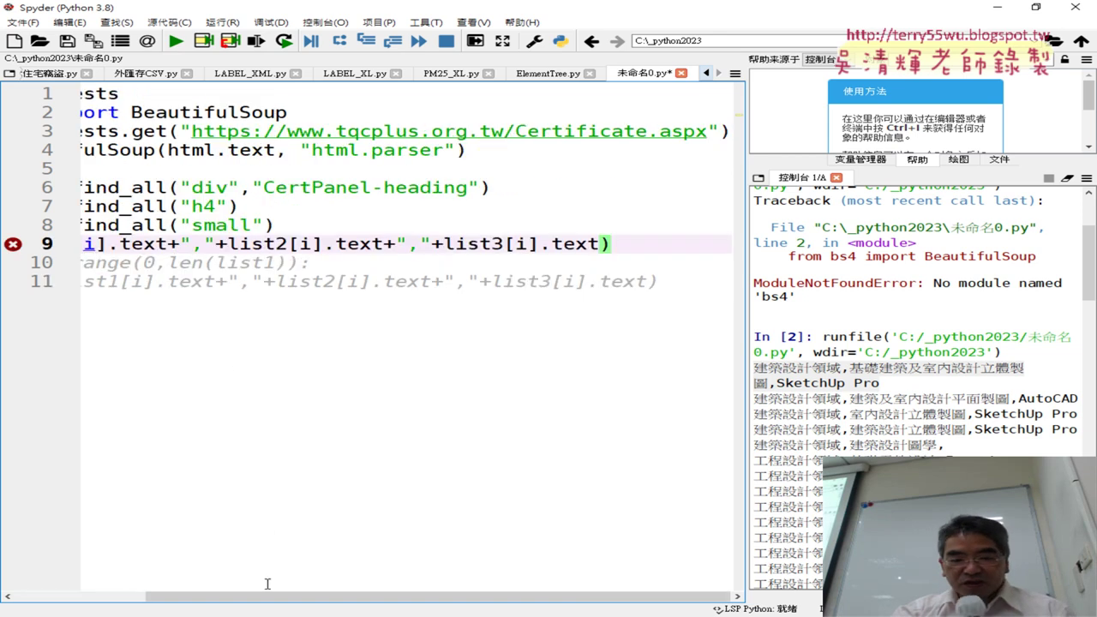
{"action": "left_click_drag", "start_coordinate": [268, 596], "coordinate": [137, 596]}
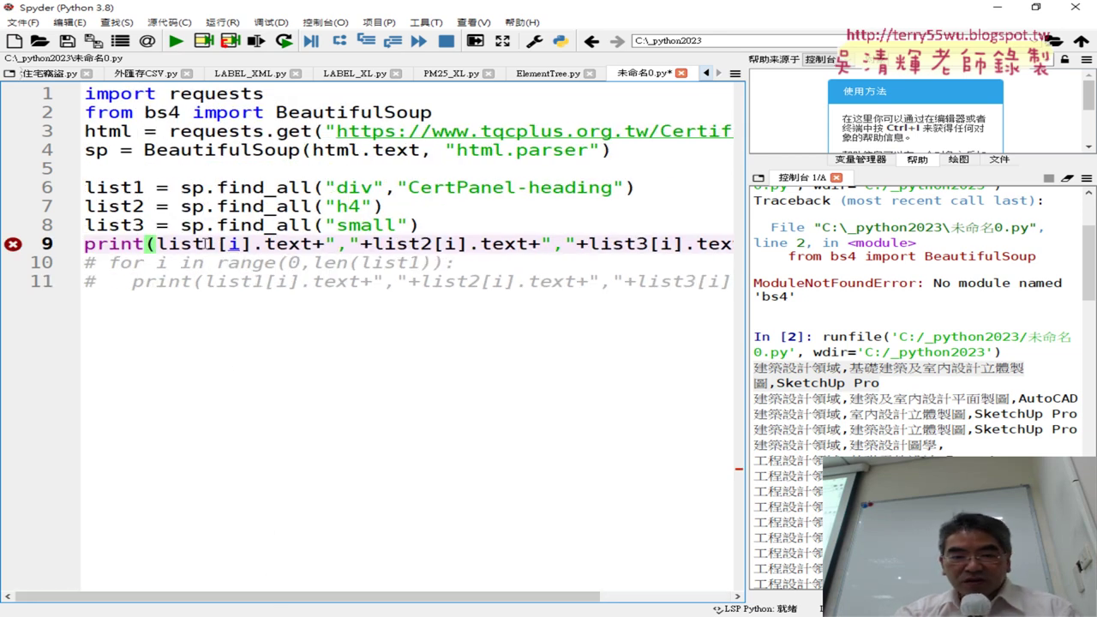
Change list1[i], list2[i] and list3[i] to index 0 and run the script.
{"action": "double_click", "coordinate": [233, 244]}
{"action": "type", "text": "0"}
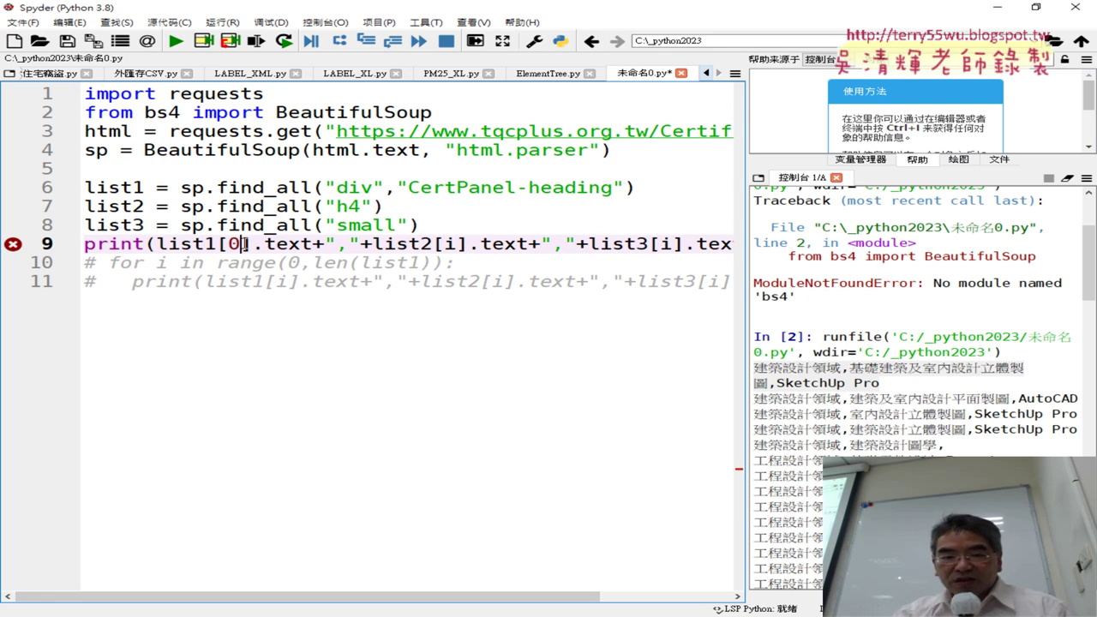
{"action": "double_click", "coordinate": [454, 243]}
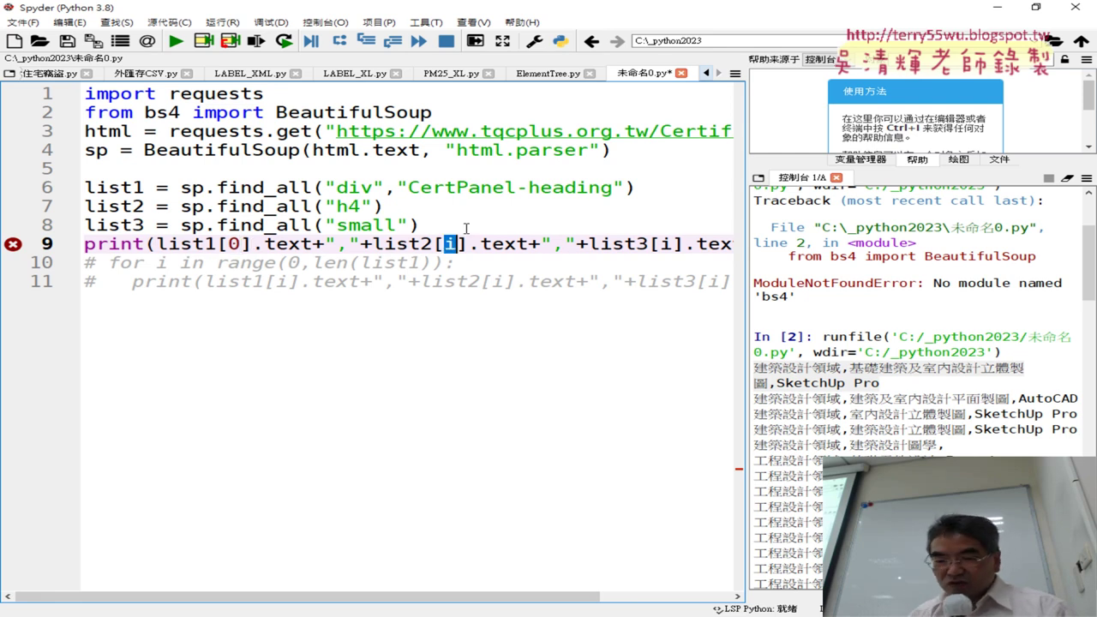
{"action": "type", "text": "0"}
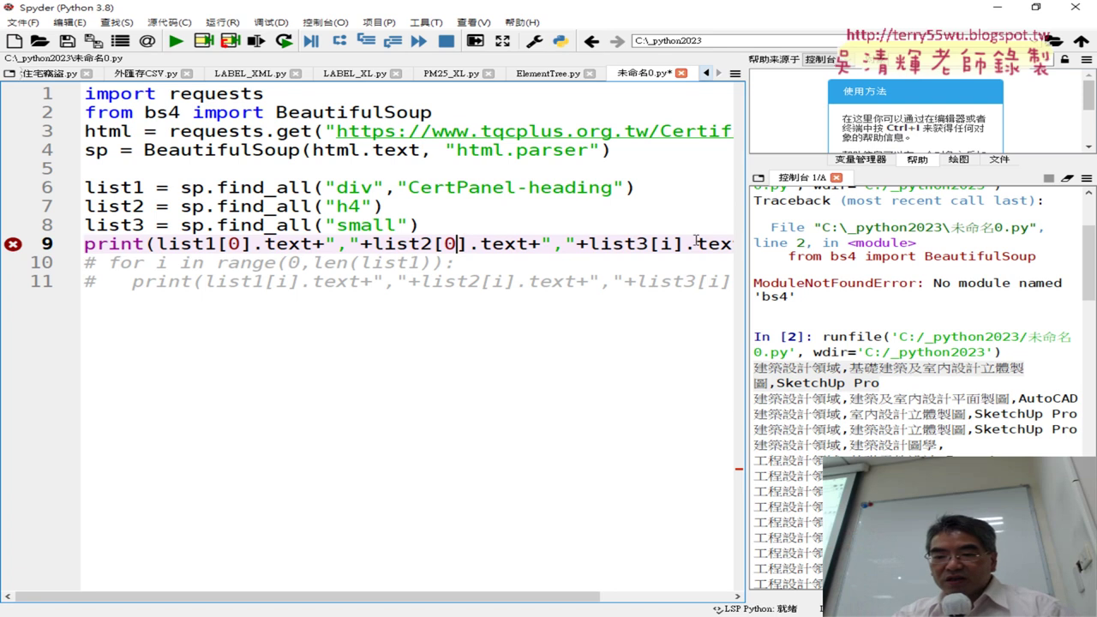
{"action": "double_click", "coordinate": [667, 243]}
{"action": "type", "text": "0"}
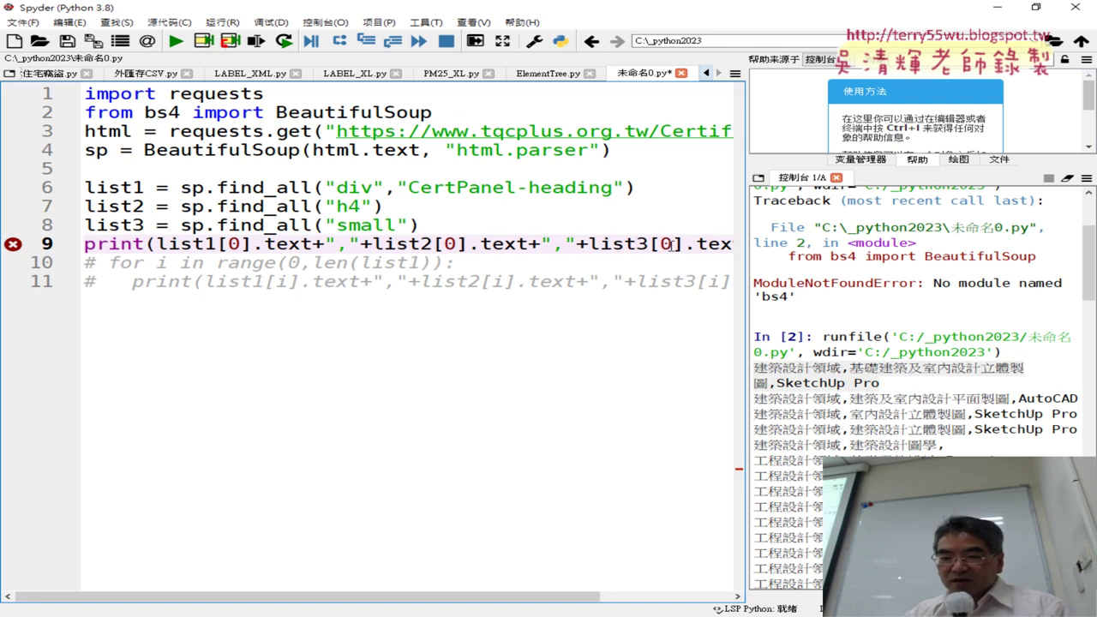
{"action": "left_click", "coordinate": [176, 41]}
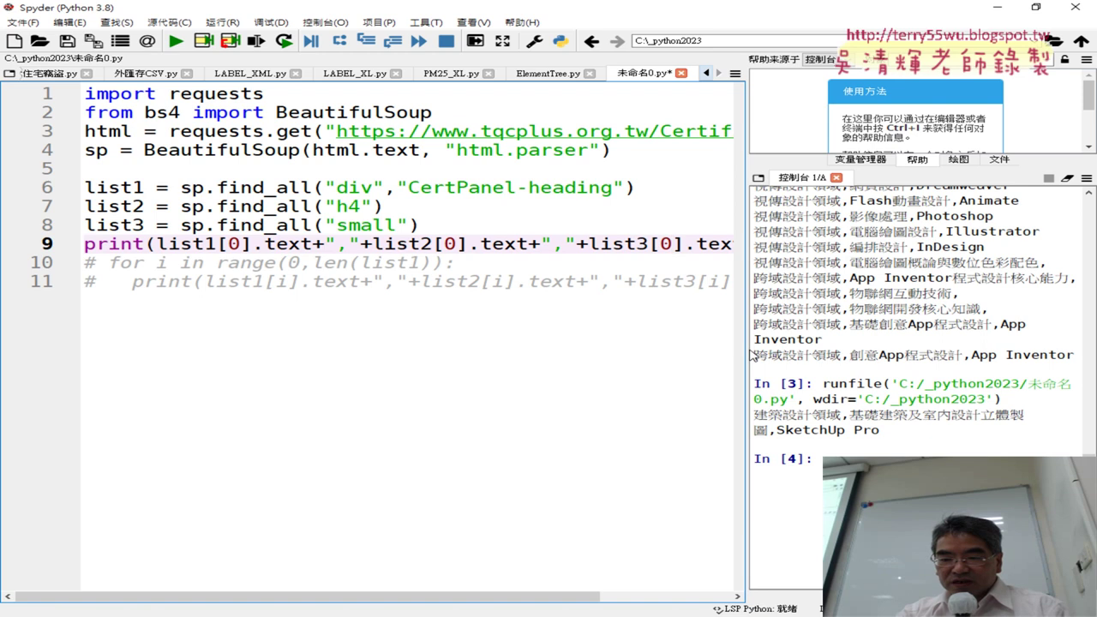
{"action": "left_click_drag", "start_coordinate": [744, 350], "coordinate": [382, 350]}
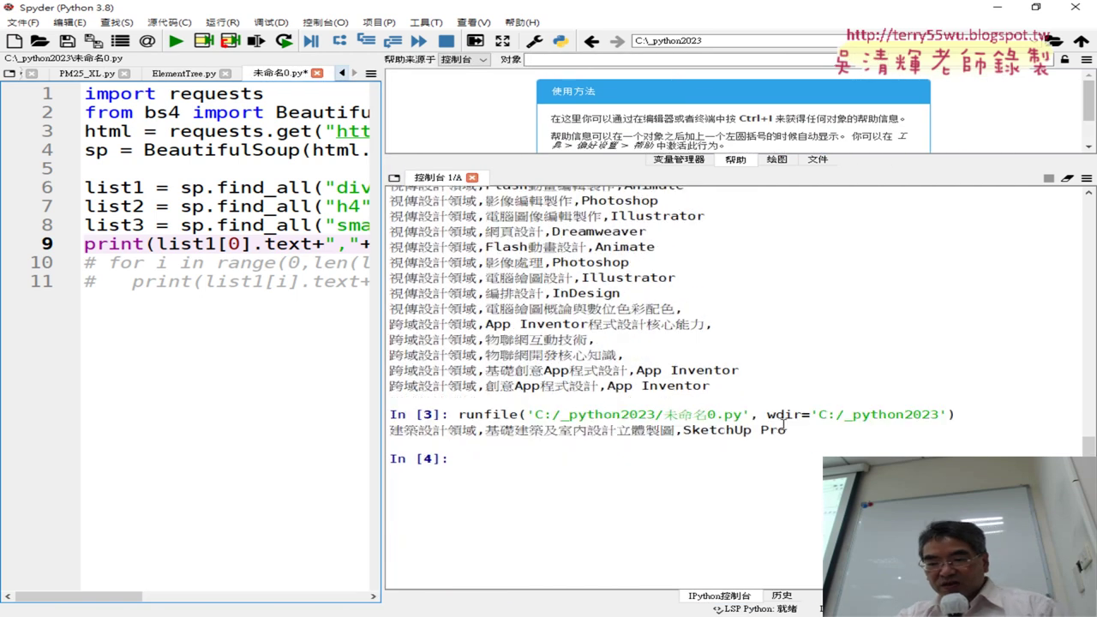
{"action": "left_click_drag", "start_coordinate": [785, 430], "coordinate": [384, 428]}
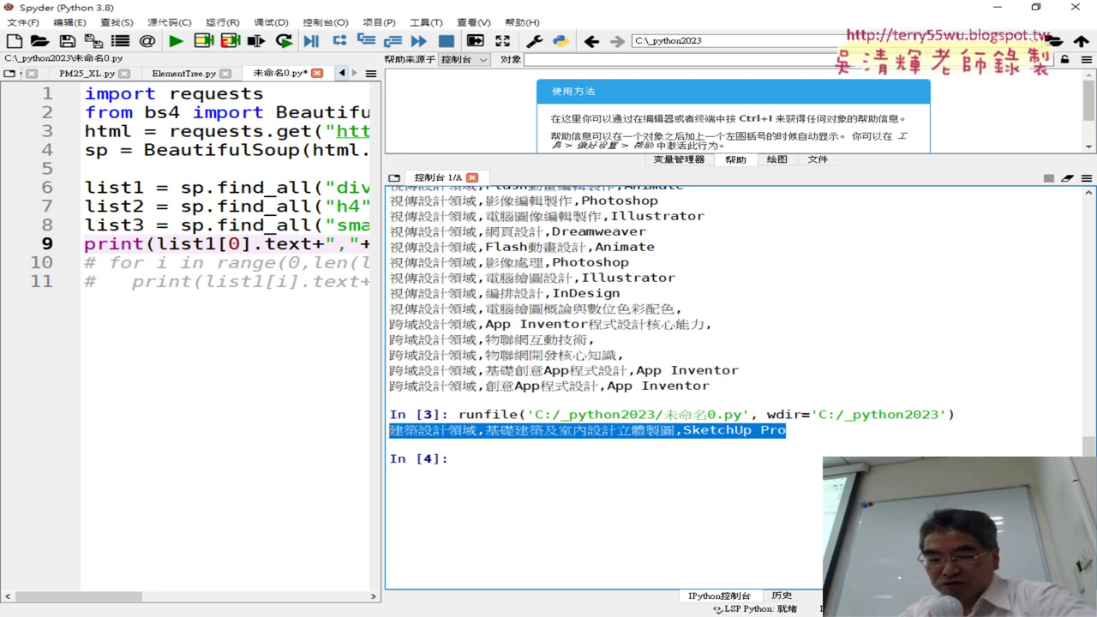
Return to the Google Docs notes and select the 'python -m pip install beautifulsoup4' line.
{"action": "left_click", "coordinate": [287, 586]}
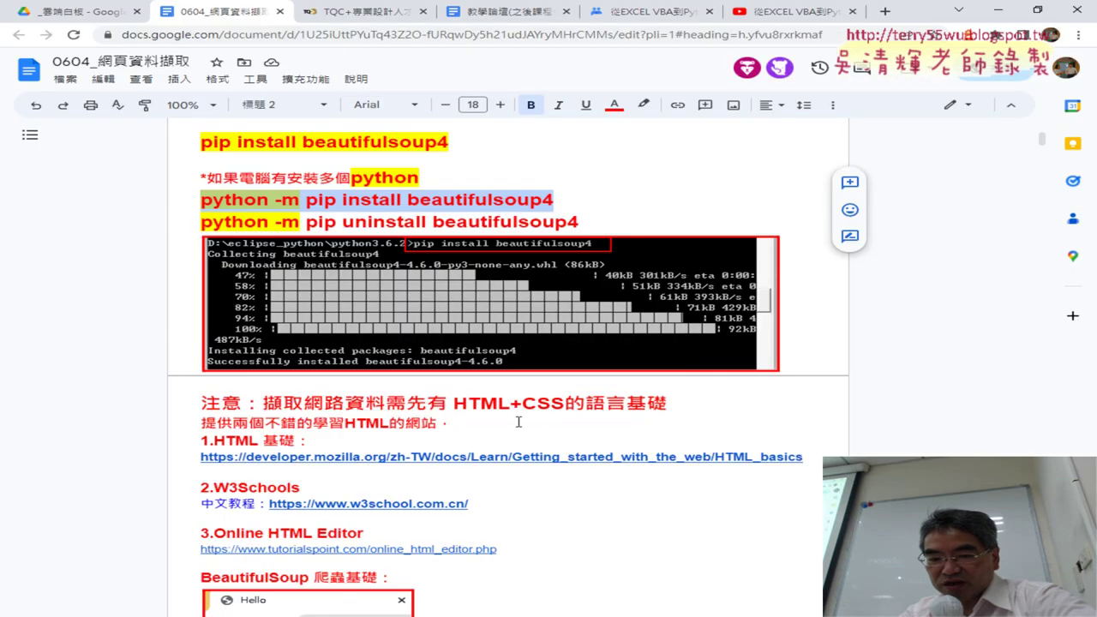
{"action": "scroll", "coordinate": [519, 422], "scroll_direction": "down", "scroll_amount": 4}
{"action": "scroll", "coordinate": [571, 424], "scroll_direction": "down", "scroll_amount": 3}
{"action": "scroll", "coordinate": [600, 437], "scroll_direction": "down", "scroll_amount": 4}
{"action": "scroll", "coordinate": [621, 450], "scroll_direction": "down", "scroll_amount": 3}
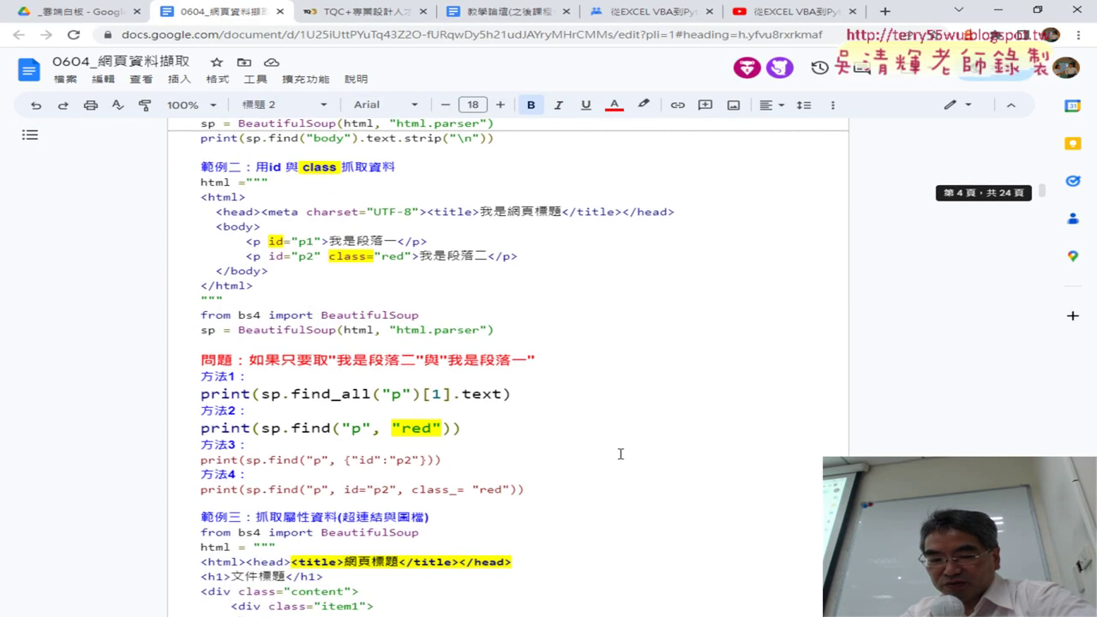
{"action": "scroll", "coordinate": [620, 453], "scroll_direction": "down", "scroll_amount": 4}
{"action": "scroll", "coordinate": [621, 454], "scroll_direction": "down", "scroll_amount": 3}
{"action": "scroll", "coordinate": [621, 453], "scroll_direction": "down", "scroll_amount": 5}
{"action": "scroll", "coordinate": [619, 453], "scroll_direction": "down", "scroll_amount": 4}
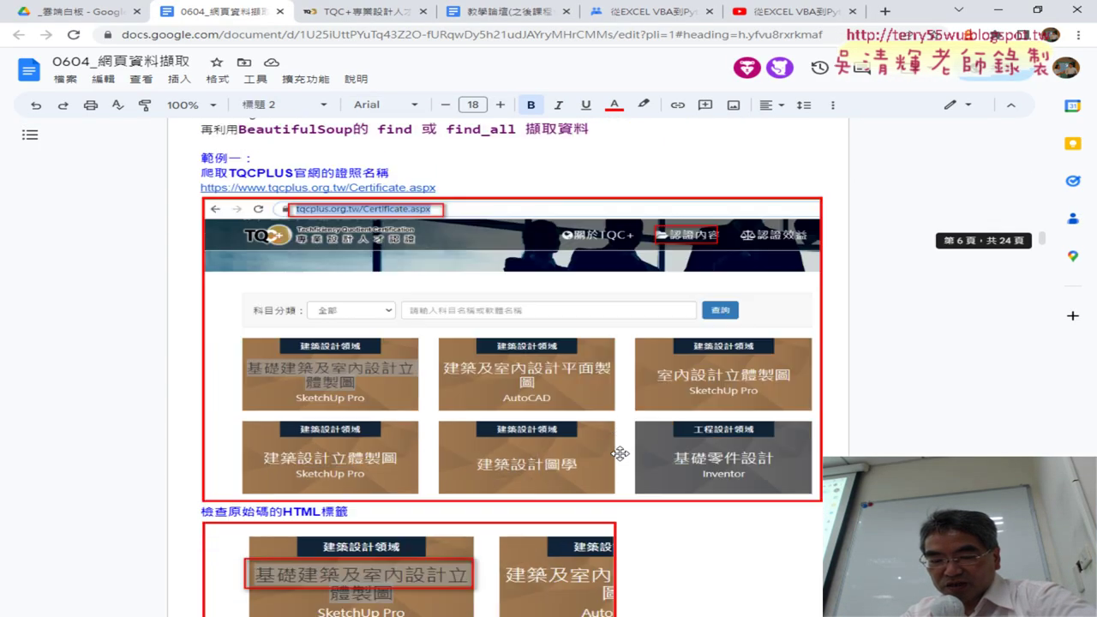
{"action": "scroll", "coordinate": [620, 453], "scroll_direction": "down", "scroll_amount": 4}
{"action": "scroll", "coordinate": [619, 454], "scroll_direction": "down", "scroll_amount": 2}
{"action": "scroll", "coordinate": [620, 453], "scroll_direction": "down", "scroll_amount": 2}
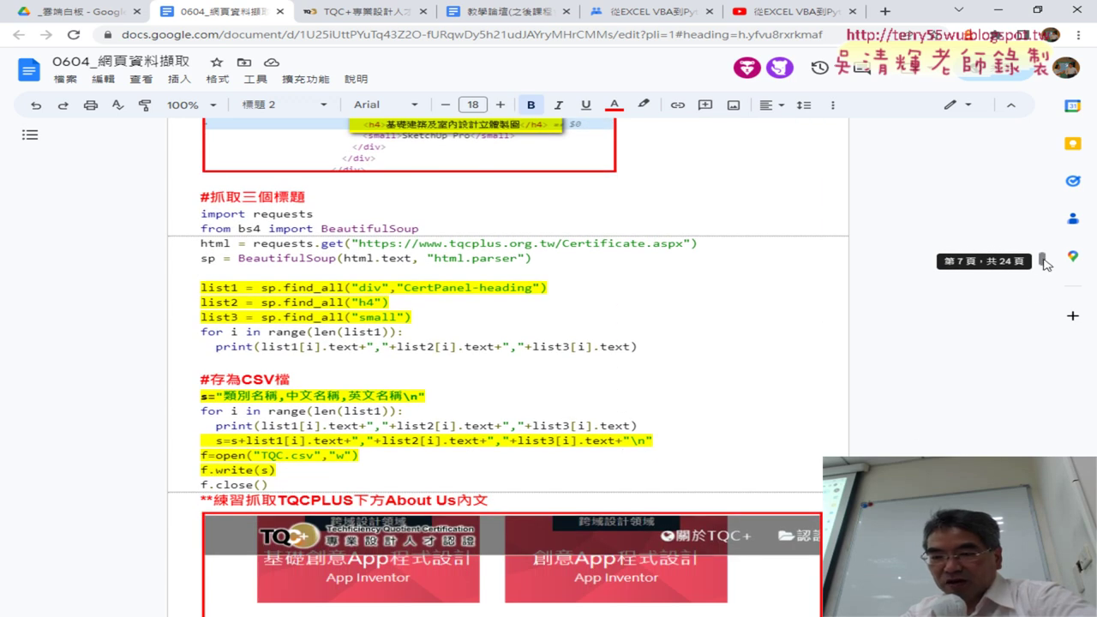
{"action": "scroll", "coordinate": [1045, 129], "scroll_direction": "up", "scroll_amount": 6}
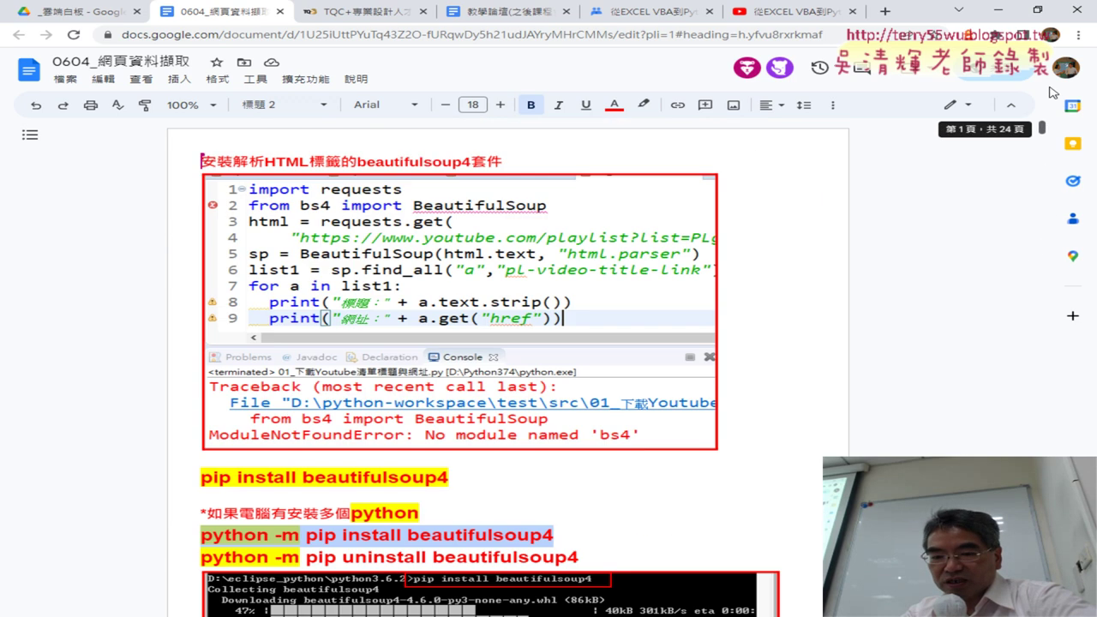
{"action": "scroll", "coordinate": [881, 187], "scroll_direction": "down", "scroll_amount": 4}
{"action": "left_click_drag", "start_coordinate": [590, 207], "coordinate": [182, 203]}
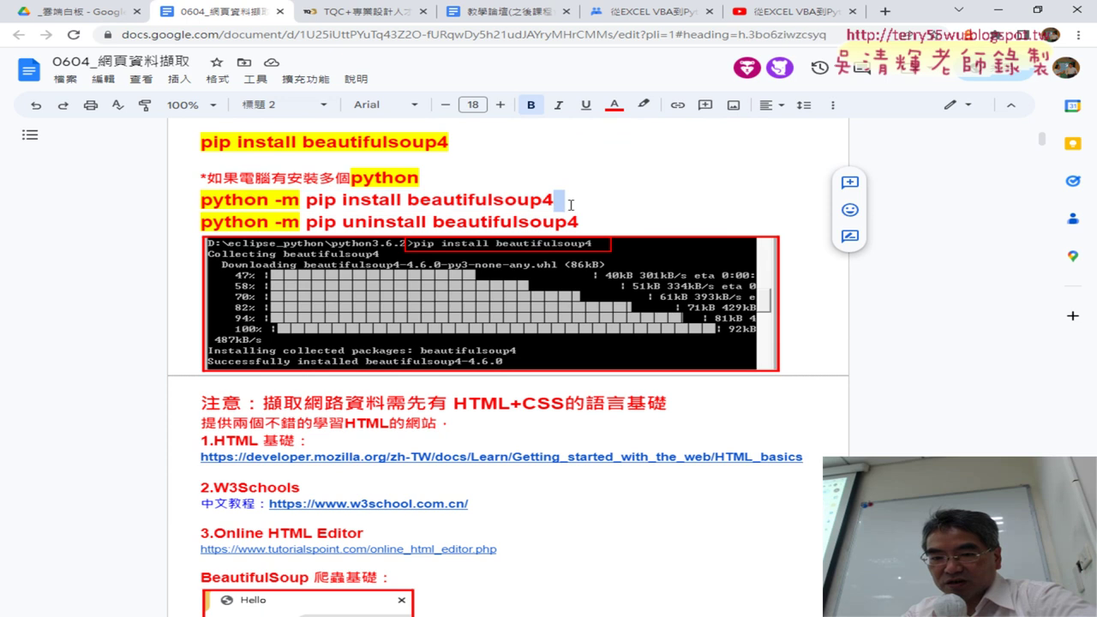